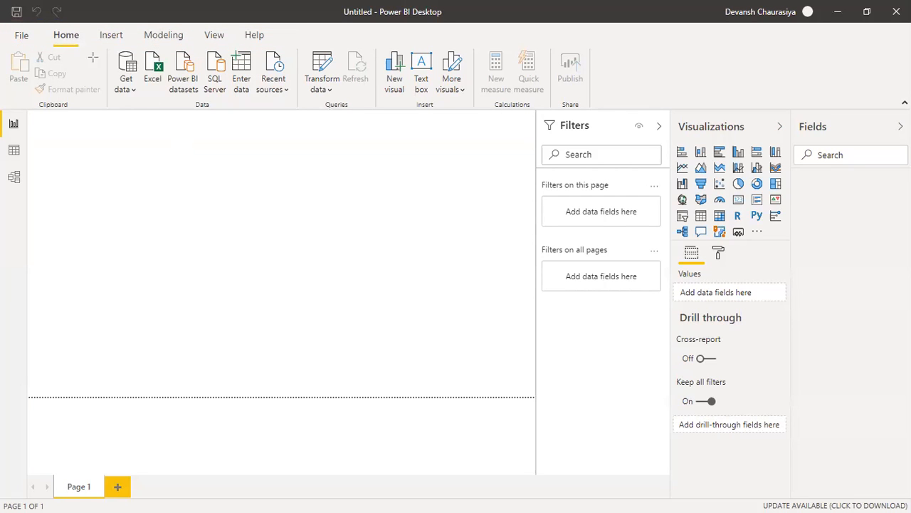
mouse_move(10, 40)
left_mouse_down()
mouse_move(285, 95)
mouse_move(591, 95)
mouse_move(609, 111)
left_mouse_up()
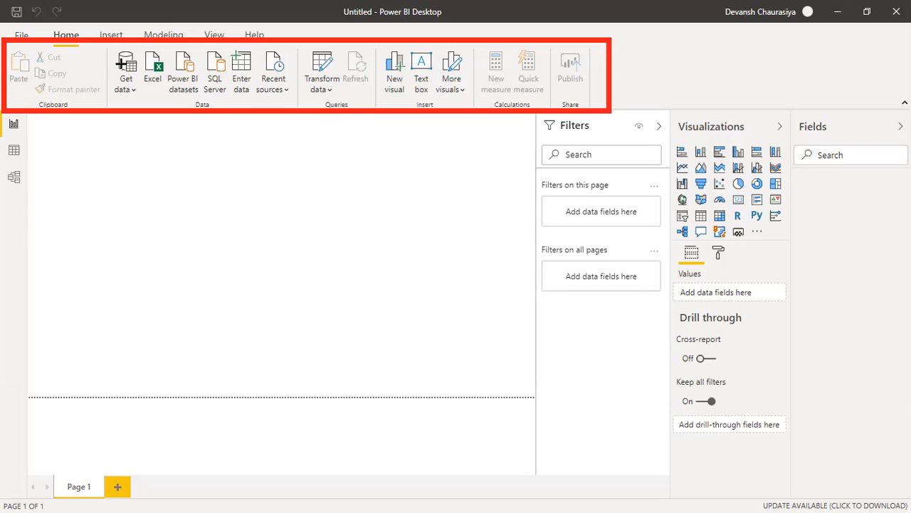
mouse_move(109, 44)
left_mouse_down()
mouse_move(142, 98)
mouse_move(297, 109)
left_mouse_up()
left_click_drag(304, 45, 343, 108)
left_click_drag(379, 44, 476, 116)
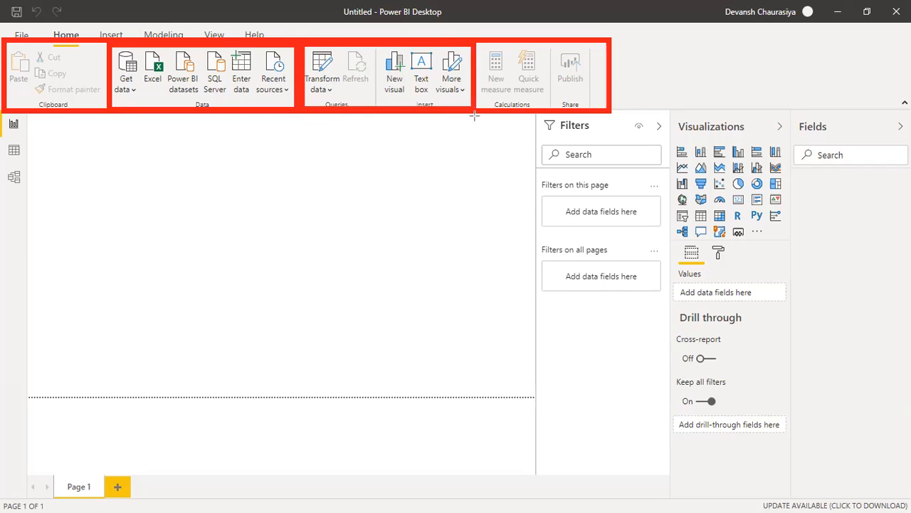
key("ctrl+z")
key("ctrl+z")
key("ctrl+z")
key("ctrl+z")
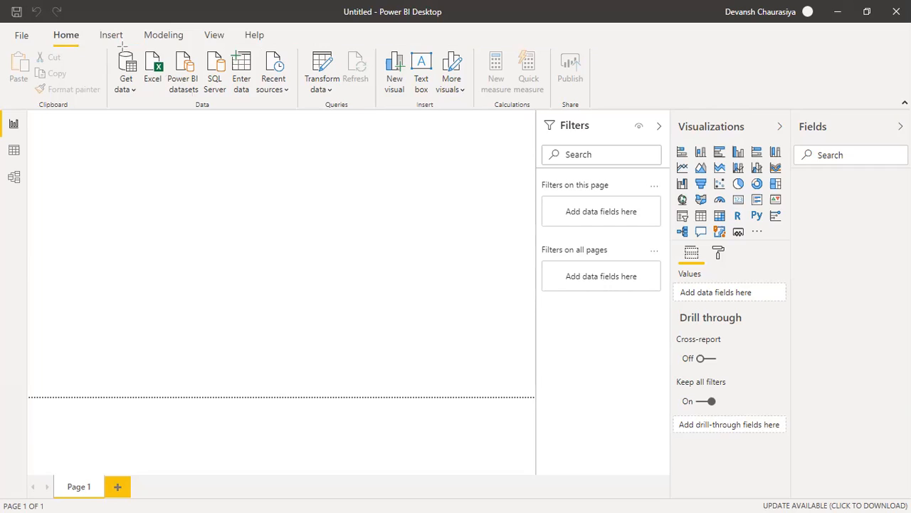
left_click(182, 176)
left_click(106, 37)
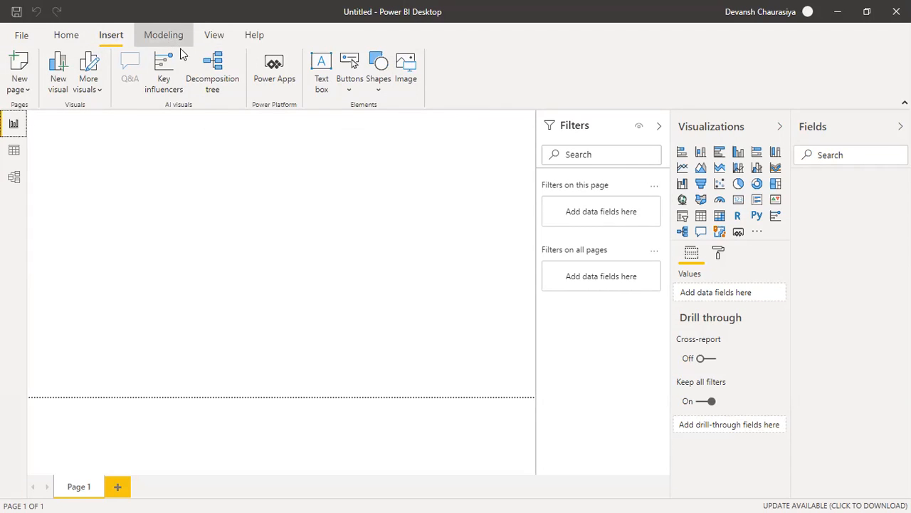
left_click(139, 36)
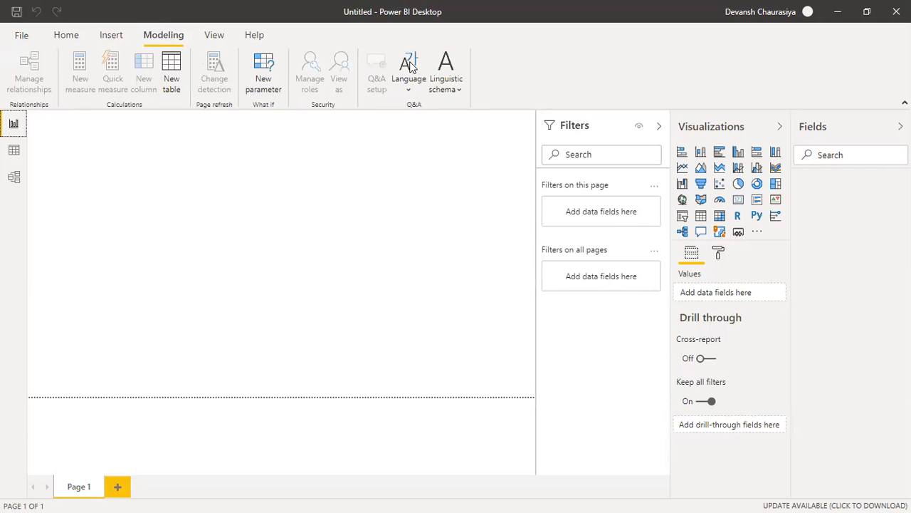
left_click(258, 35)
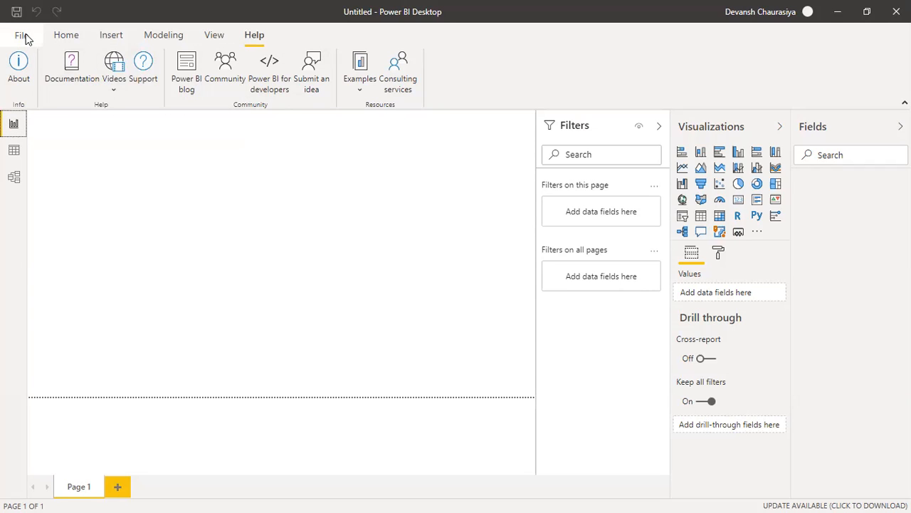
Insert a rectangle shape on the report page
left_click(111, 35)
left_click(403, 66)
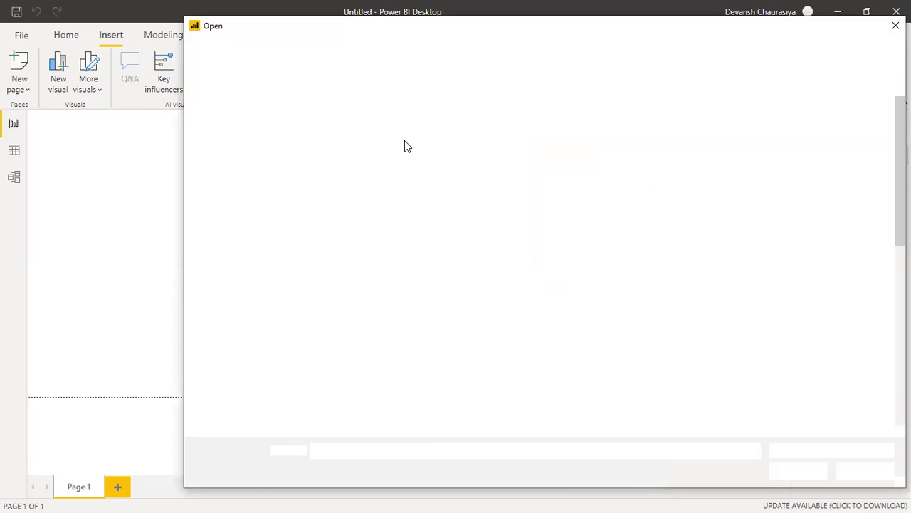
left_click(896, 26)
left_click(378, 78)
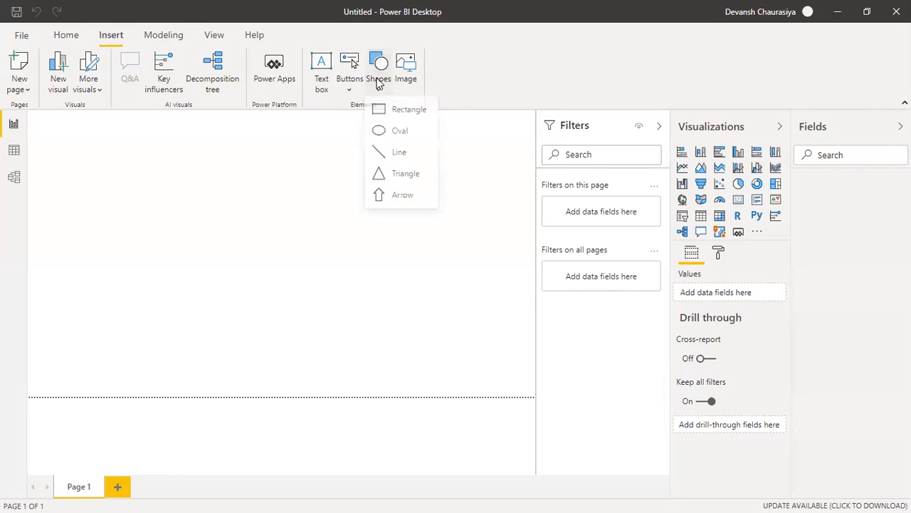
left_click(391, 200)
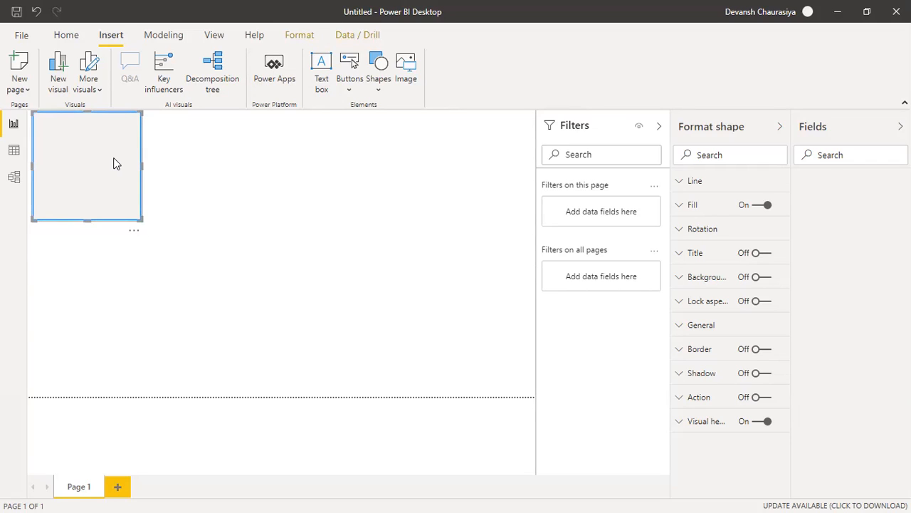
Review the formatting and data drill commands for the selected rectangle, and delete the shape from the page
left_click(299, 42)
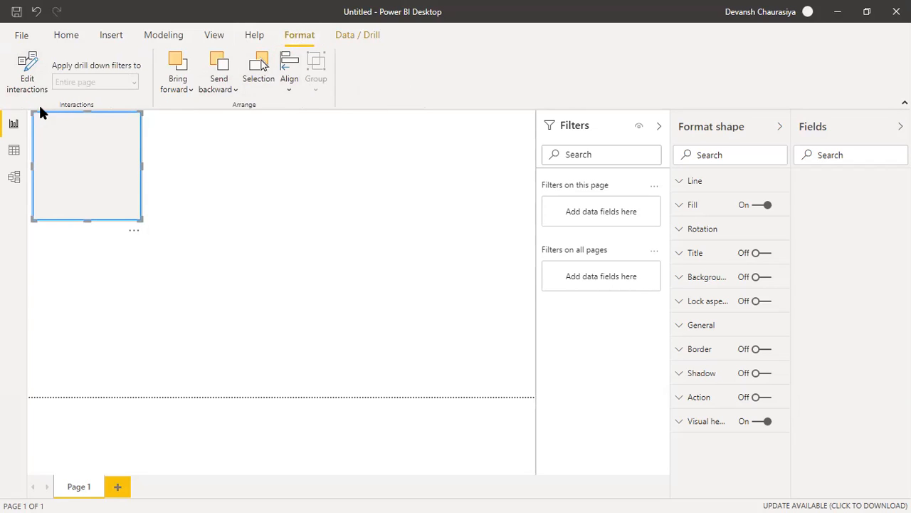
left_click(359, 36)
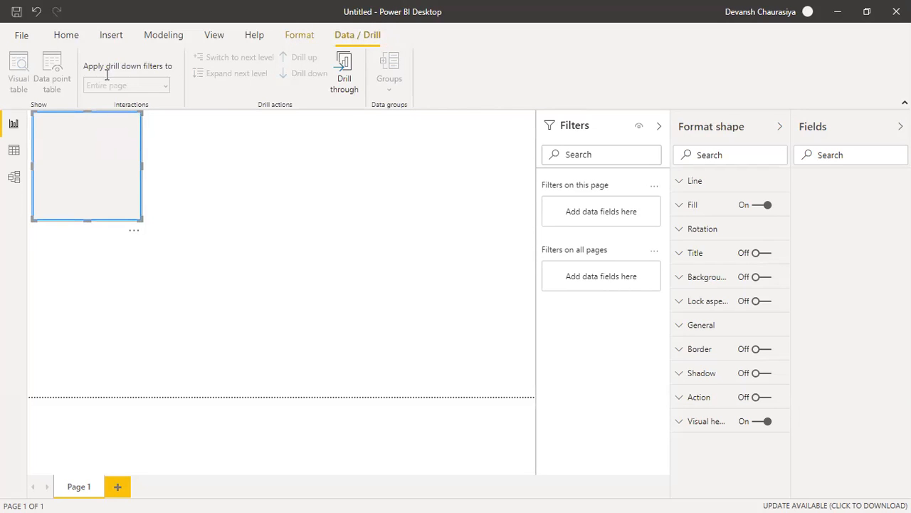
left_click(66, 35)
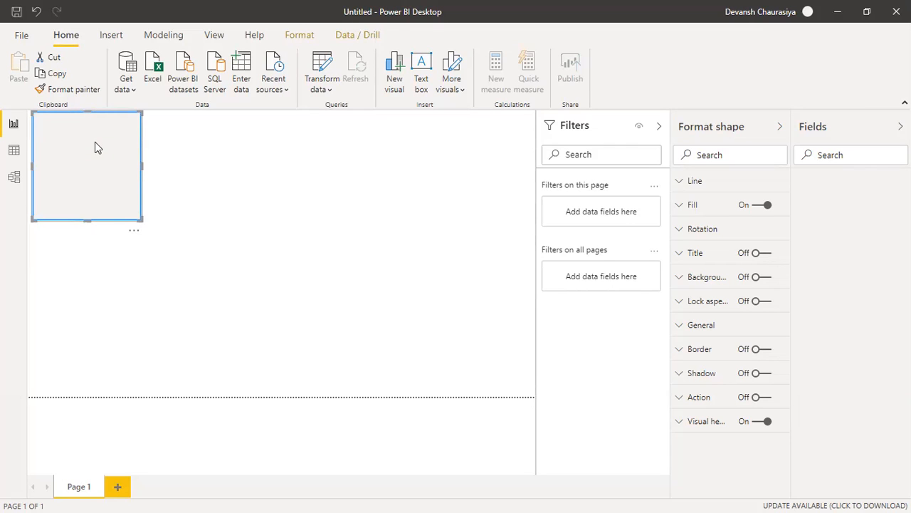
key("Delete")
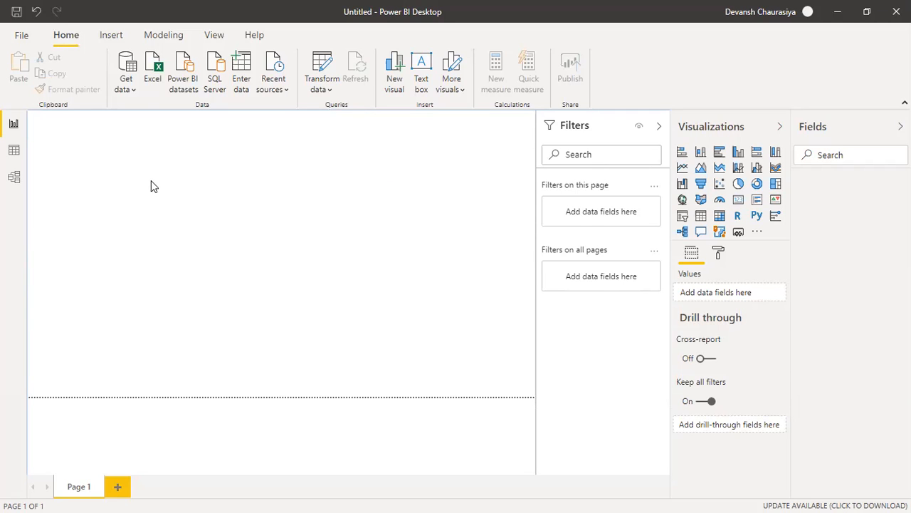
Examine the list of most common data source types available for getting data
left_click(22, 35)
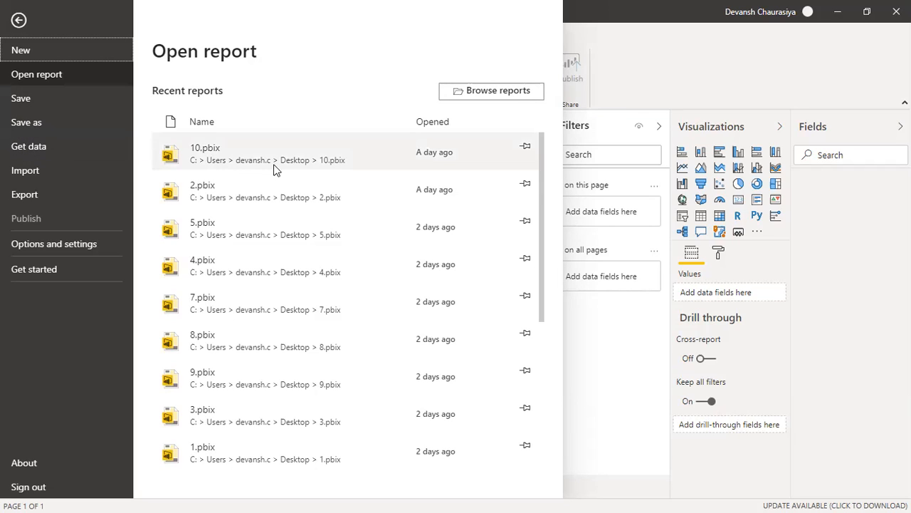
left_click(38, 149)
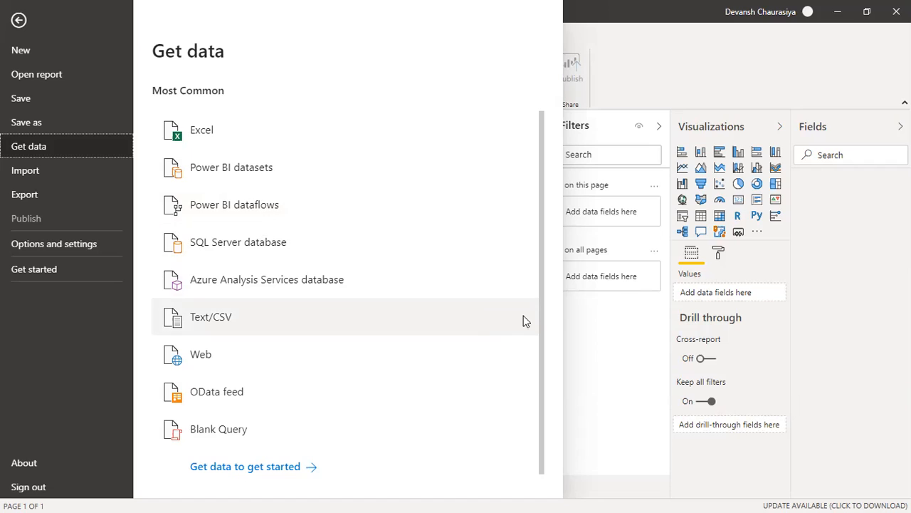
left_click_drag(541, 318, 543, 366)
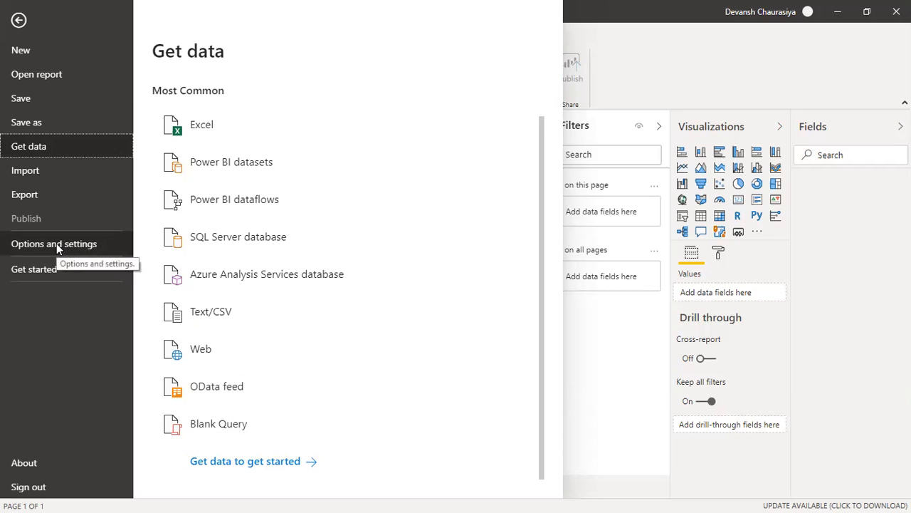
Check the installed program's version information, and close it
left_click(29, 466)
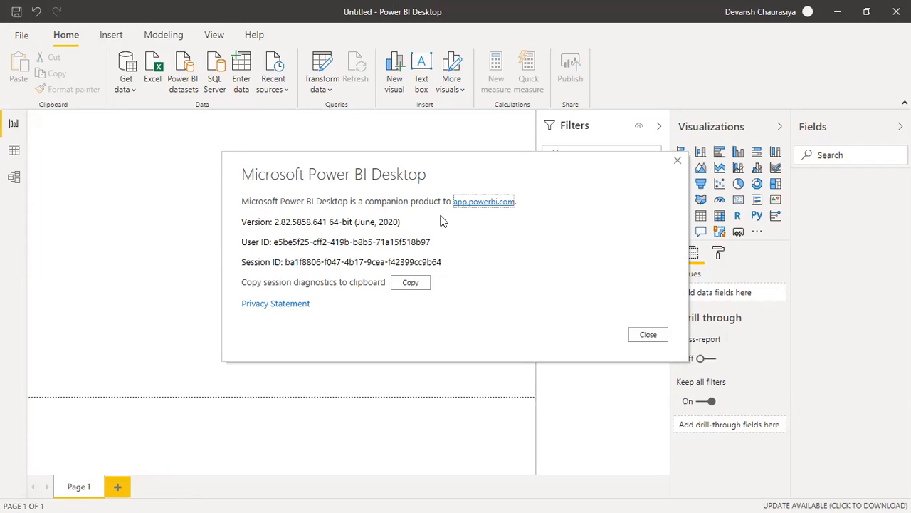
left_click_drag(242, 222, 419, 224)
left_click(647, 335)
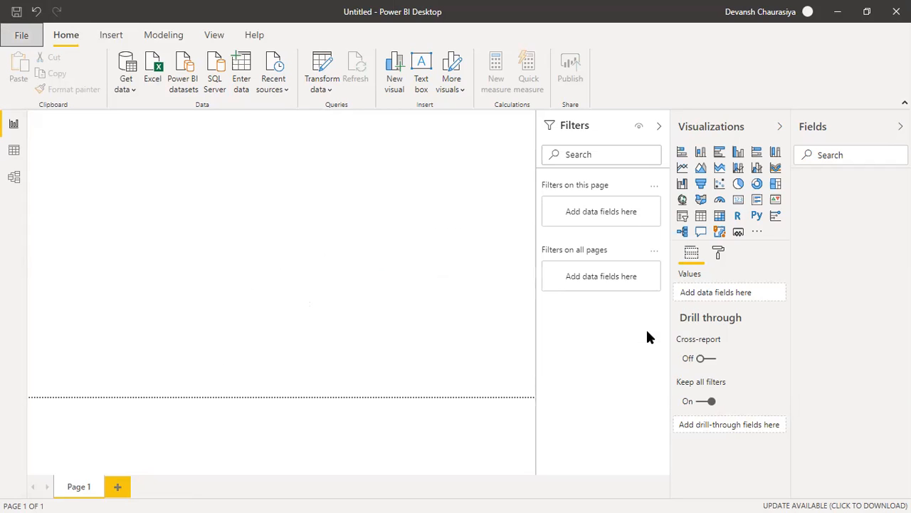
View the getting-started screen with its videos and recent reports, and close it
left_click(21, 35)
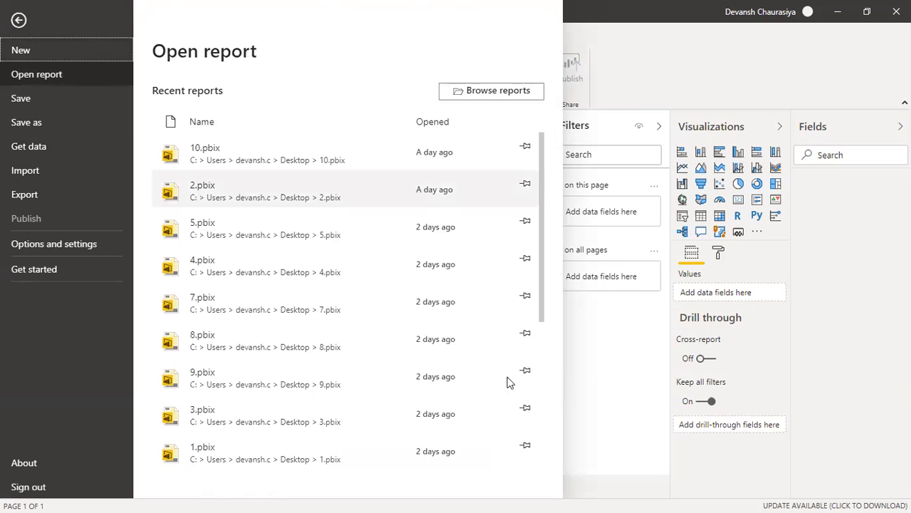
left_click(16, 274)
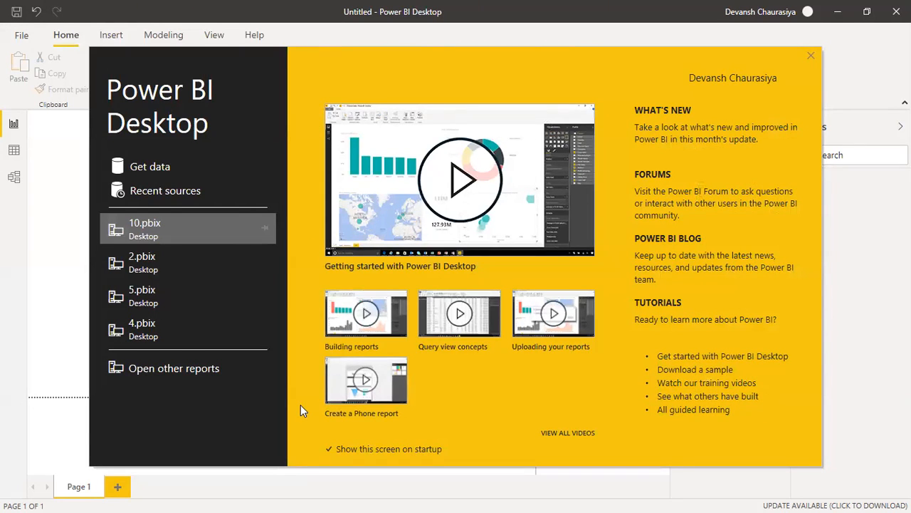
left_click(812, 56)
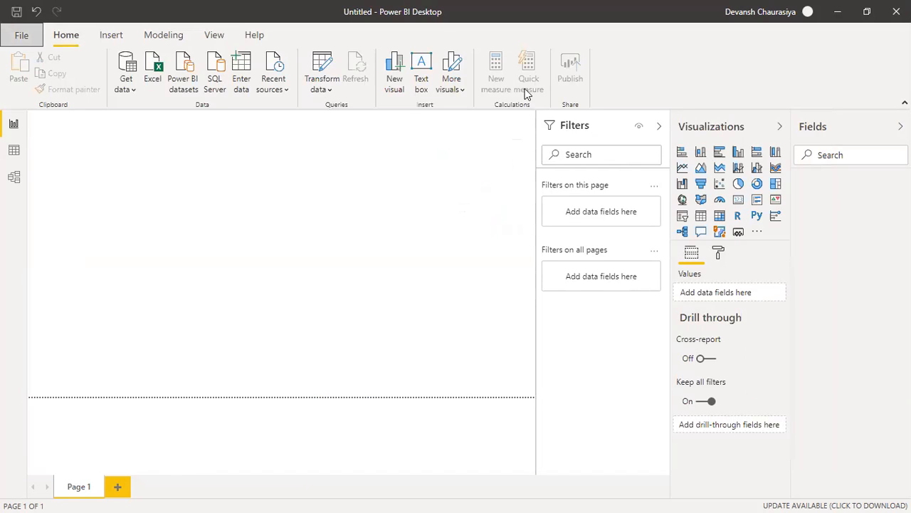
Set the current file's import locale to English (United States) in the regional settings, and apply the change
left_click(18, 36)
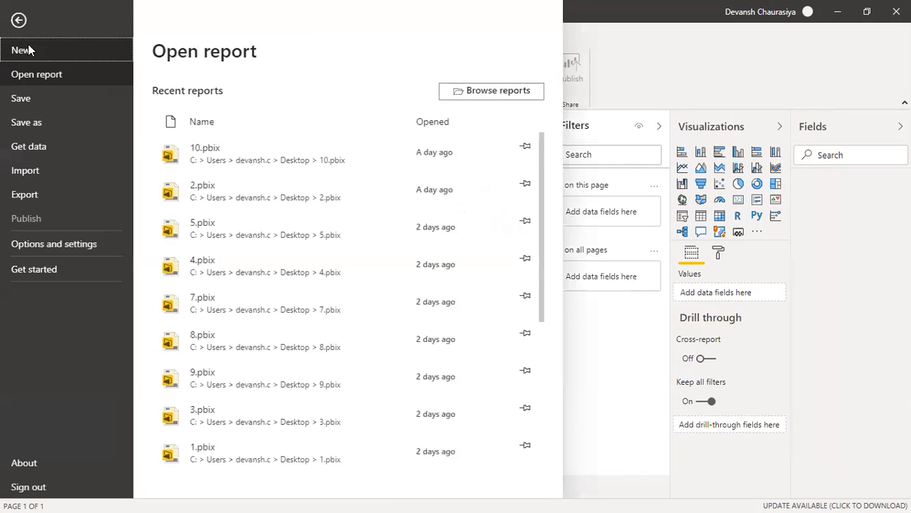
left_click(50, 246)
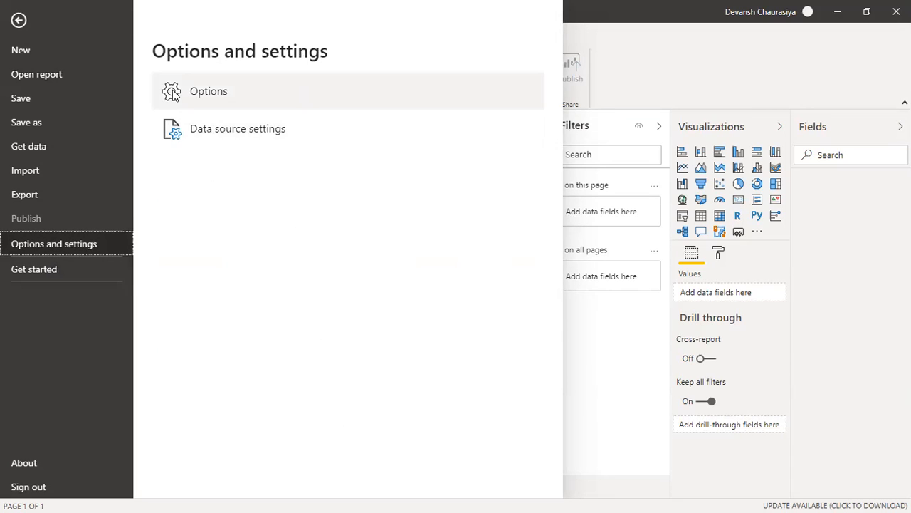
left_click(214, 95)
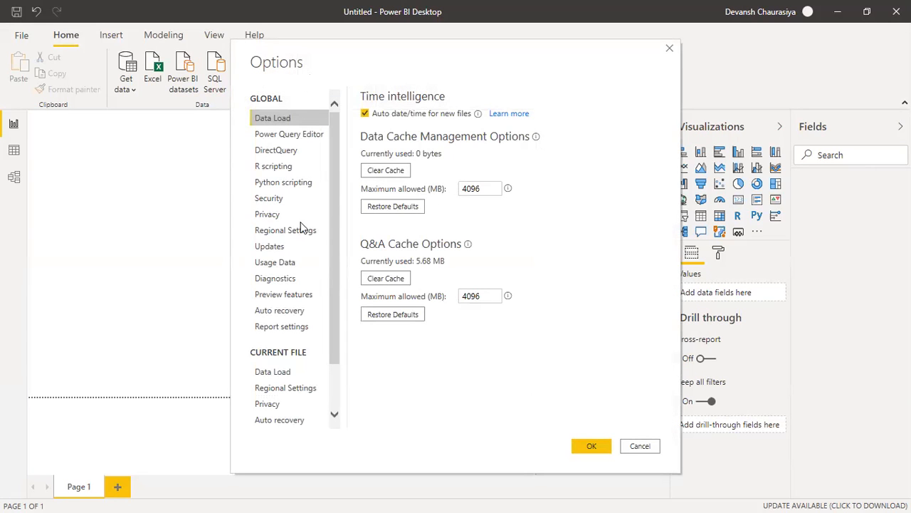
left_click(285, 392)
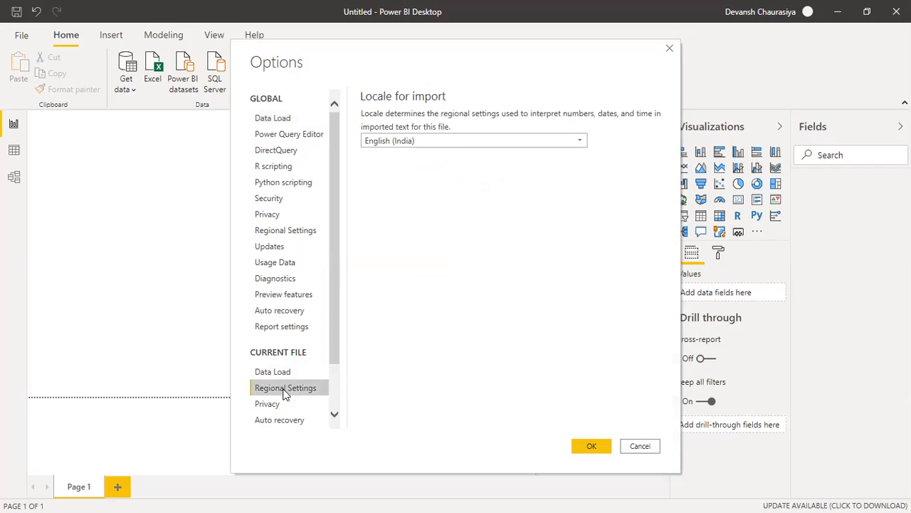
left_click(459, 140)
scroll(470, 340, "down", 15)
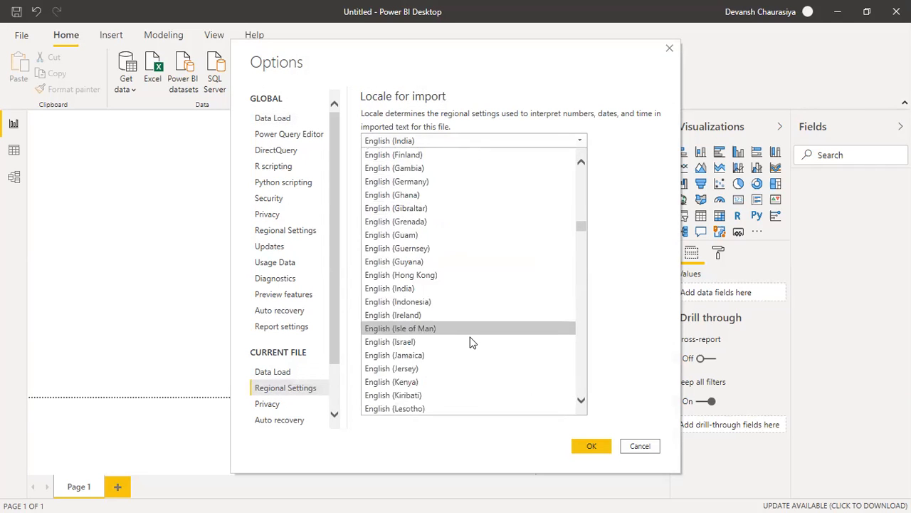
scroll(441, 354, "down", 19)
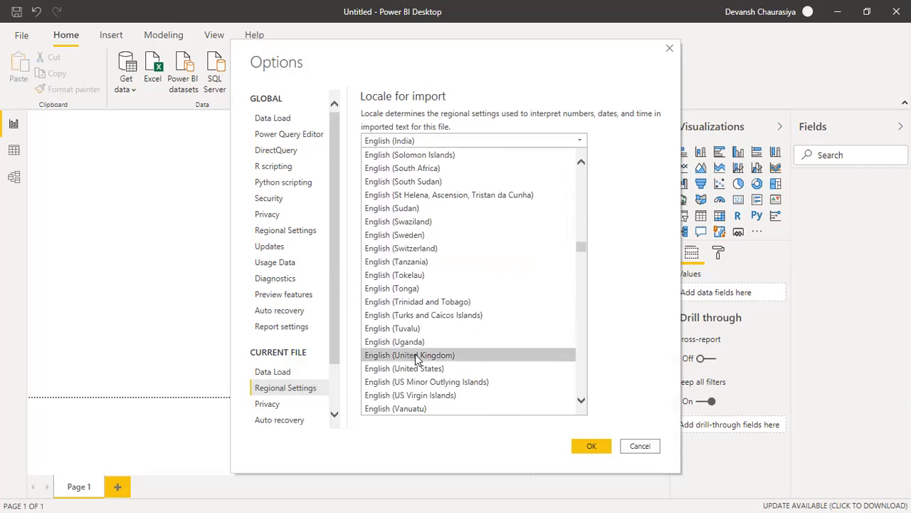
scroll(415, 353, "down", 14)
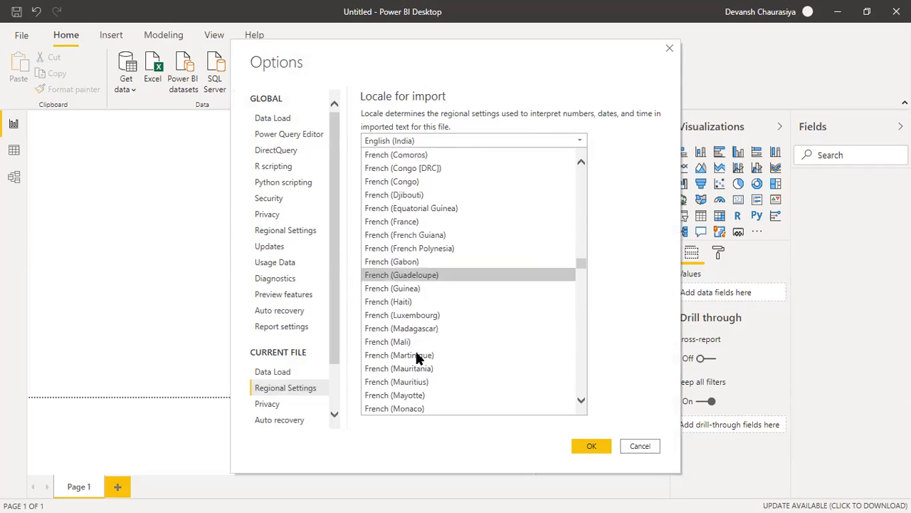
scroll(420, 355, "down", 2)
scroll(420, 356, "up", 2)
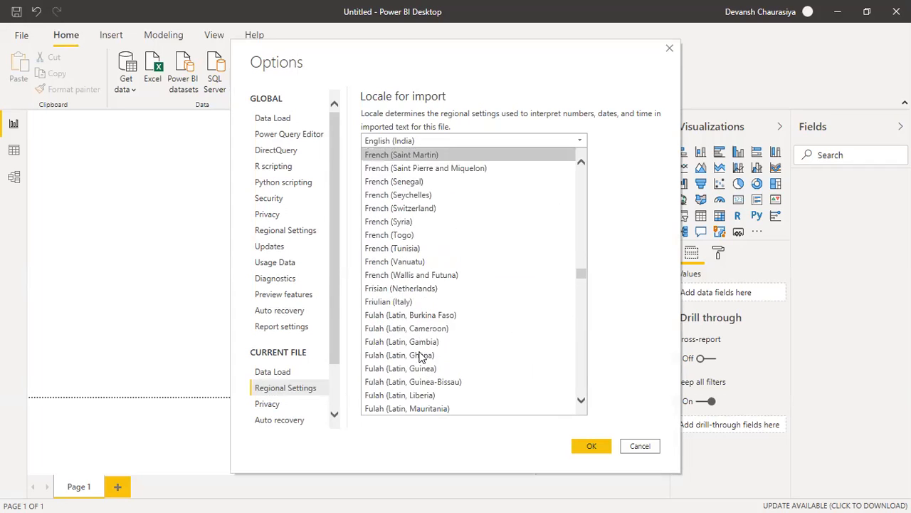
scroll(421, 356, "up", 20)
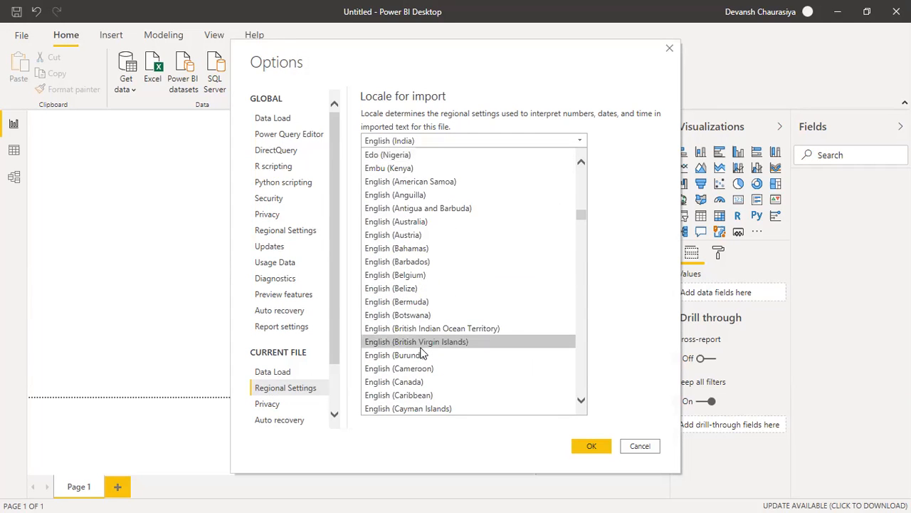
scroll(425, 385, "down", 3)
scroll(425, 385, "down", 9)
scroll(420, 385, "down", 9)
scroll(420, 385, "down", 7)
scroll(419, 385, "down", 3)
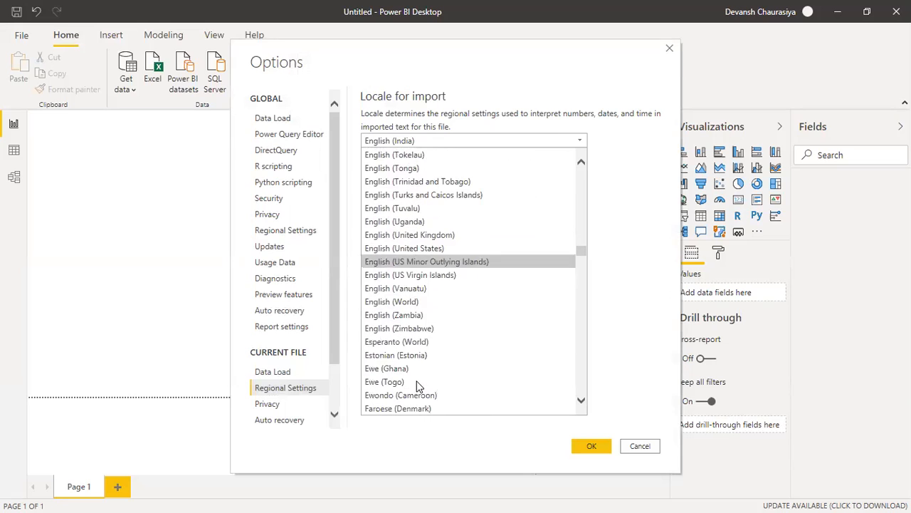
left_click(412, 248)
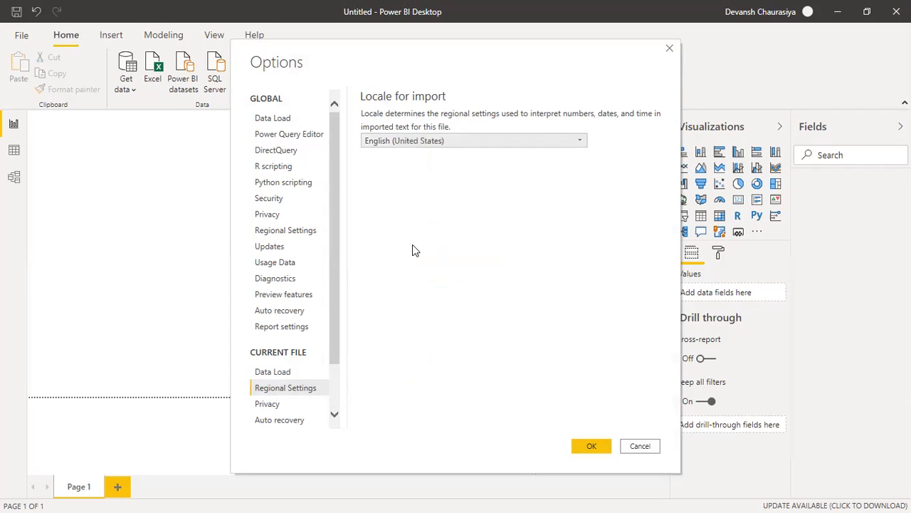
left_click(591, 445)
Turn off autodetecting new relationships after data is loaded in the current file's data load options, and apply the change
left_click(22, 35)
left_click(38, 242)
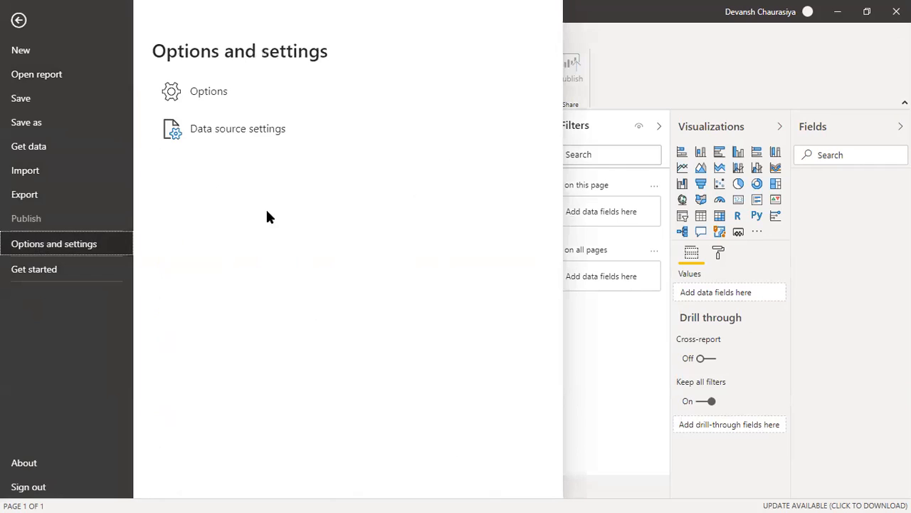
left_click(213, 91)
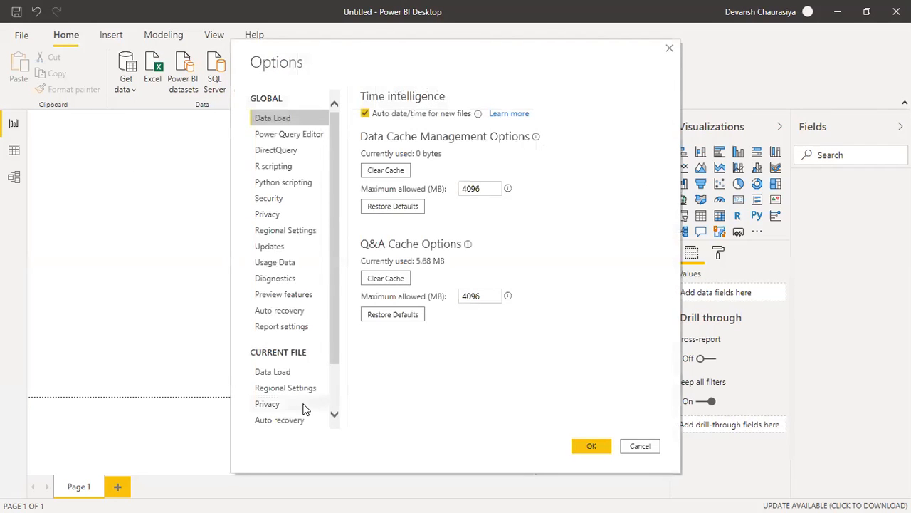
left_click(273, 374)
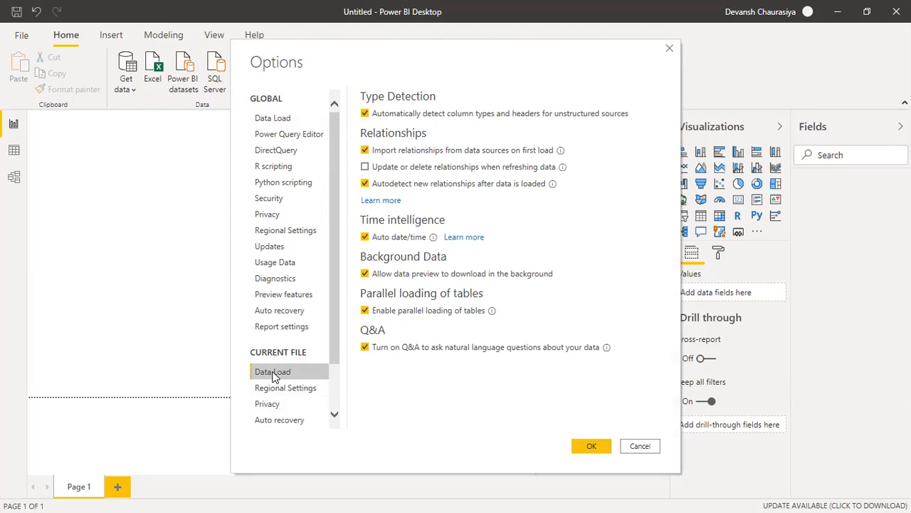
left_click(365, 184)
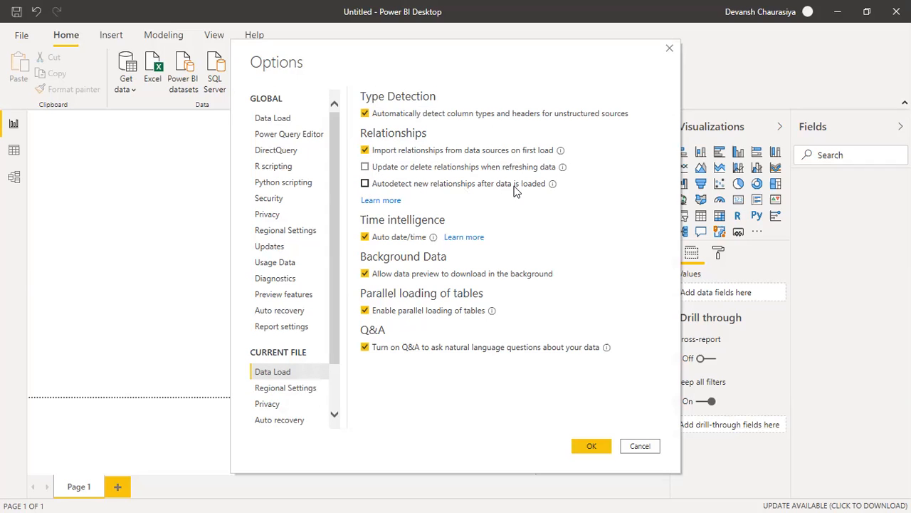
left_click(271, 120)
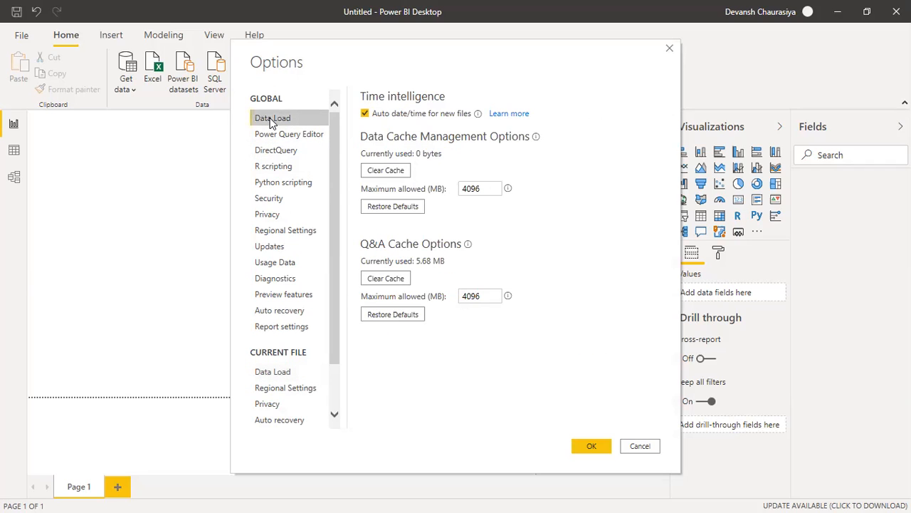
left_click(277, 373)
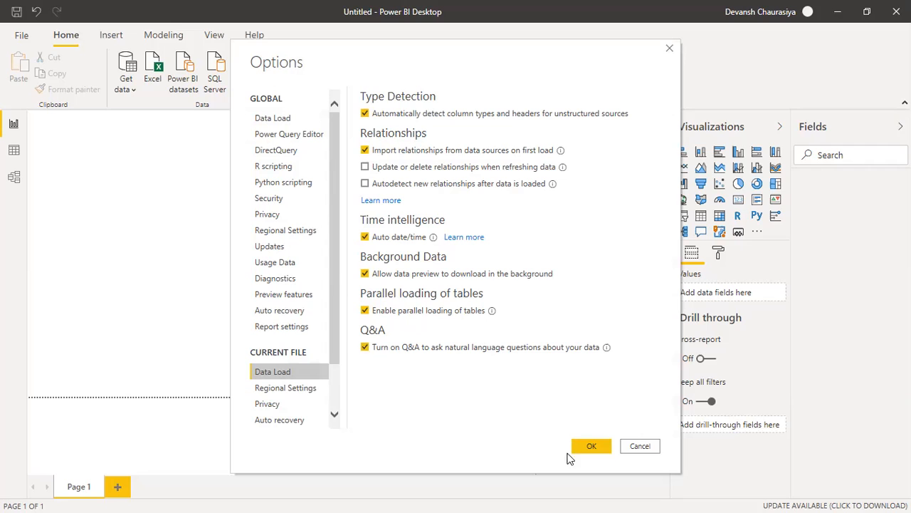
left_click(595, 448)
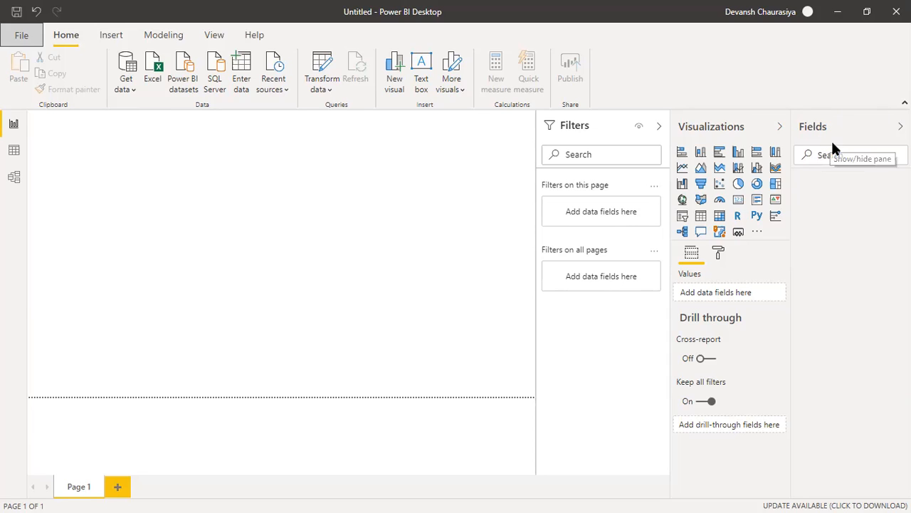
View the empty Fields pane in the report view, and look over the data and model views
left_click(855, 154)
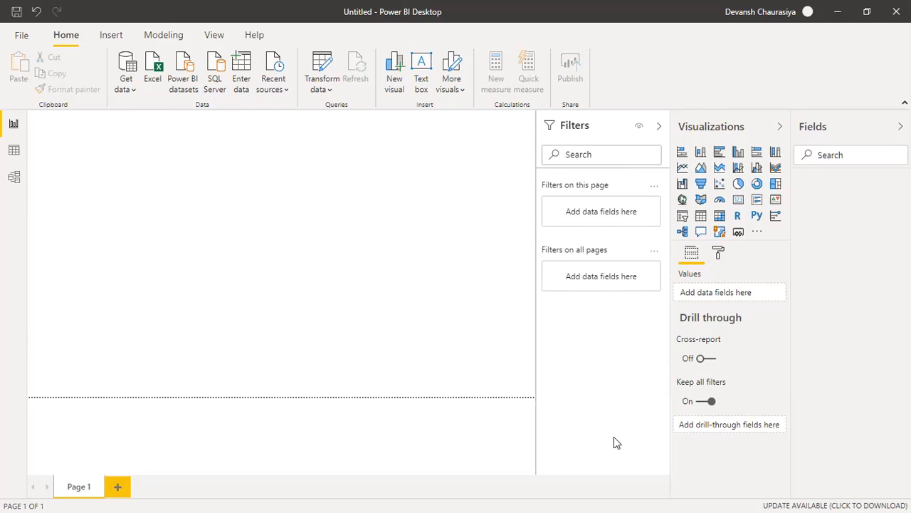
left_click(14, 124)
left_click(10, 152)
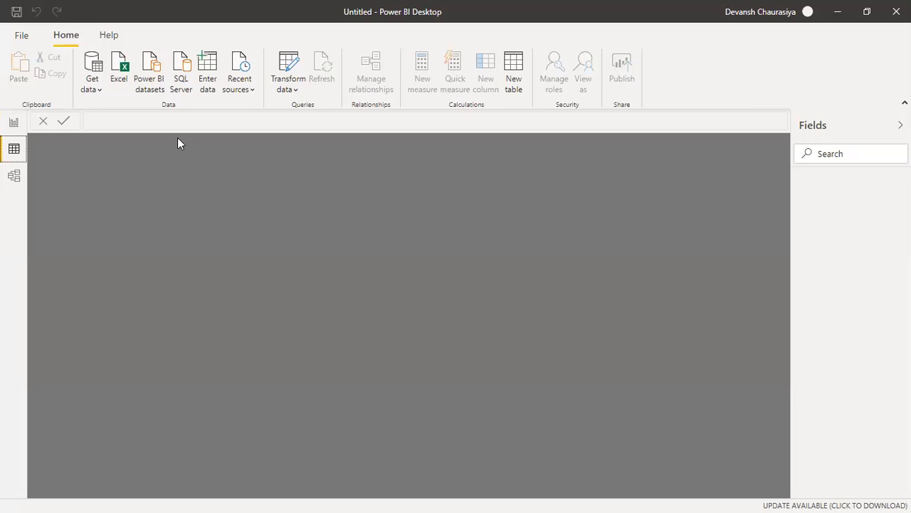
left_click(5, 180)
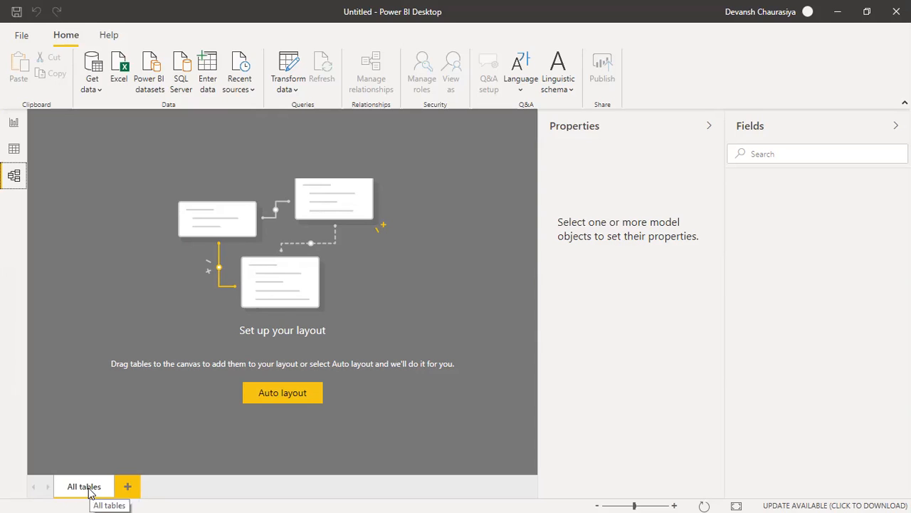
Add two new layouts to the model view, and delete both of them
left_click(128, 488)
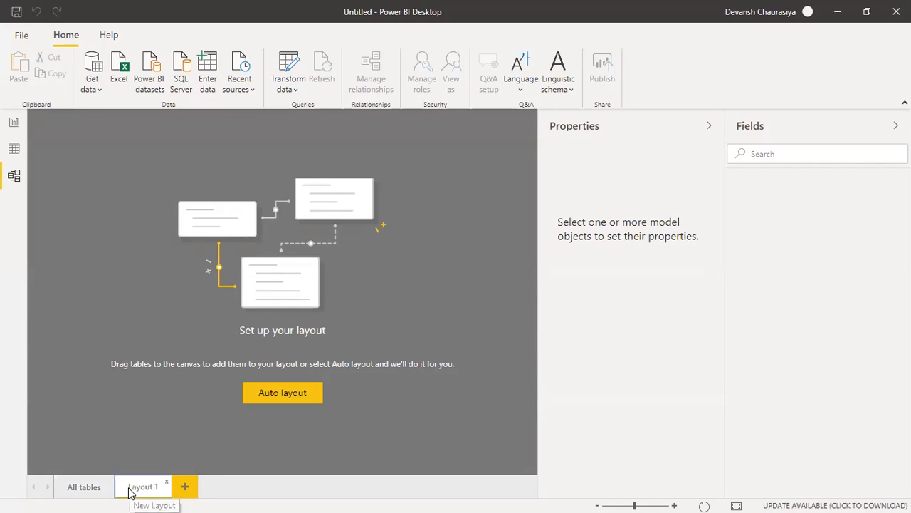
left_click(185, 490)
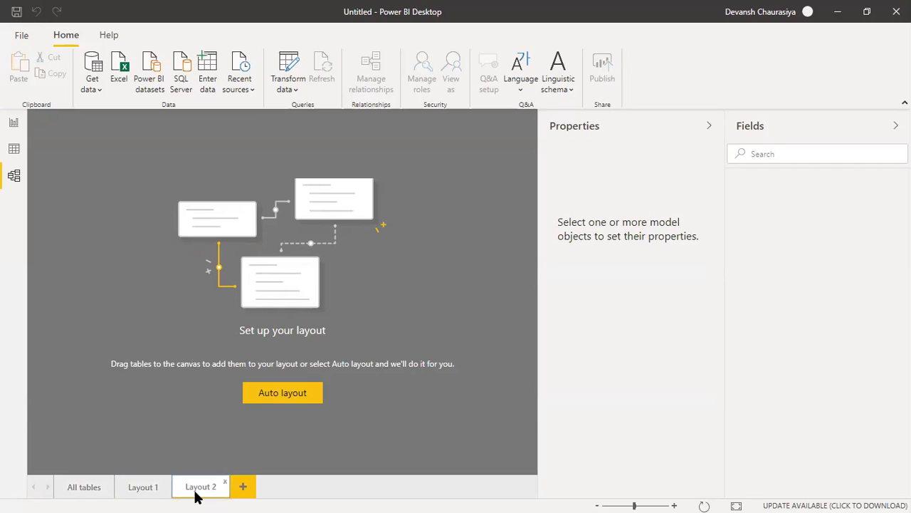
right_click(209, 485)
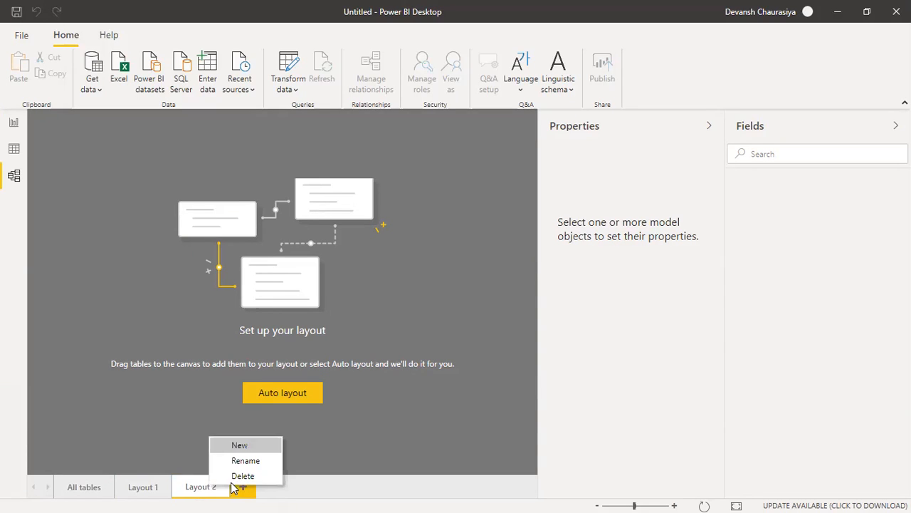
left_click(234, 479)
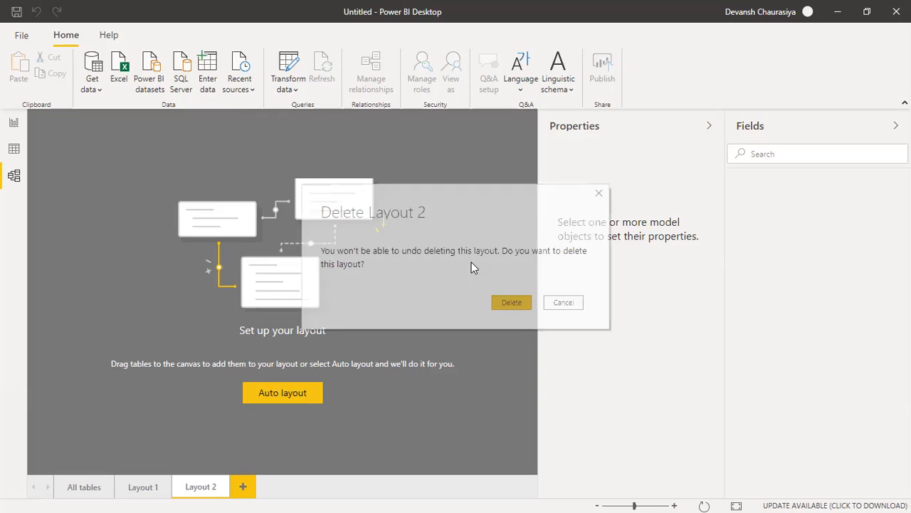
left_click(508, 304)
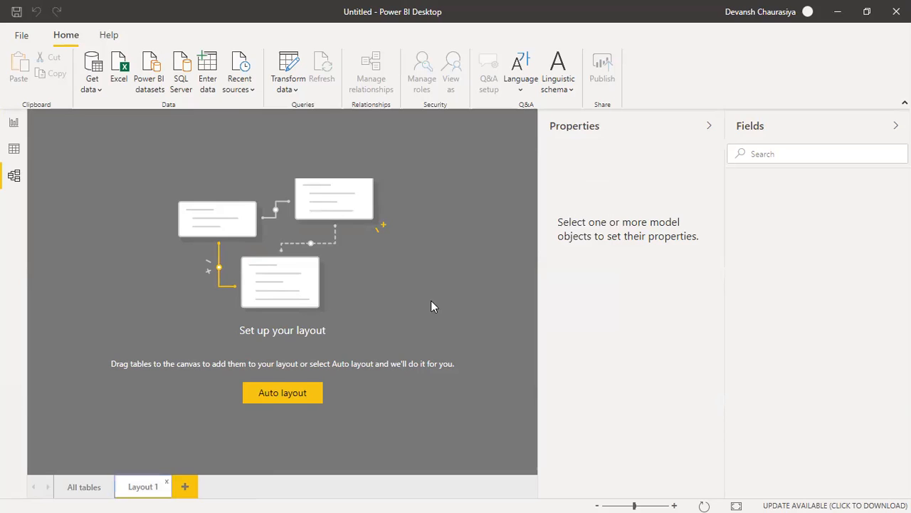
left_click(166, 482)
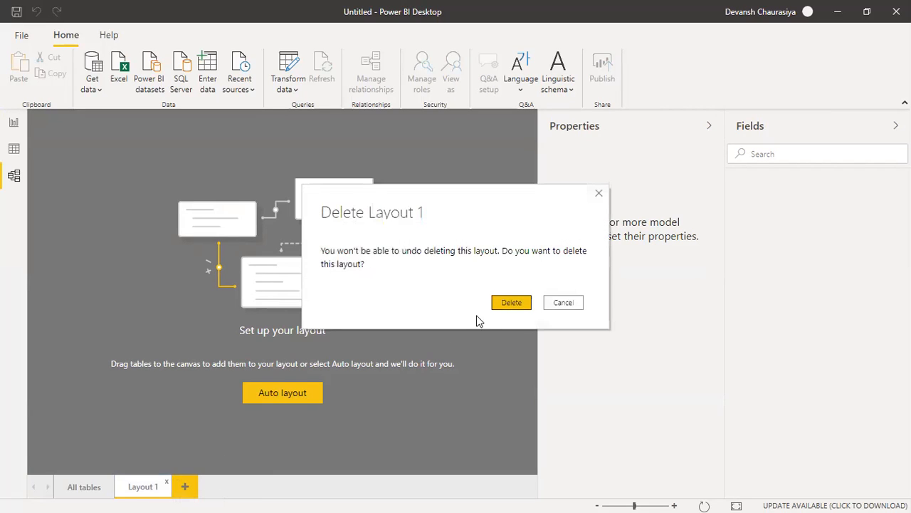
left_click(507, 303)
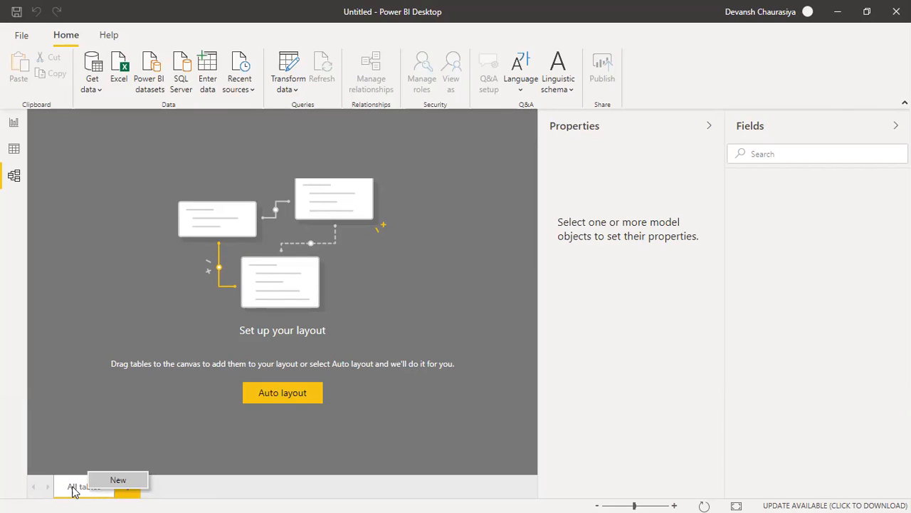
Add a new layout to the model view and rename it Page 1
left_click(127, 491)
right_click(184, 486)
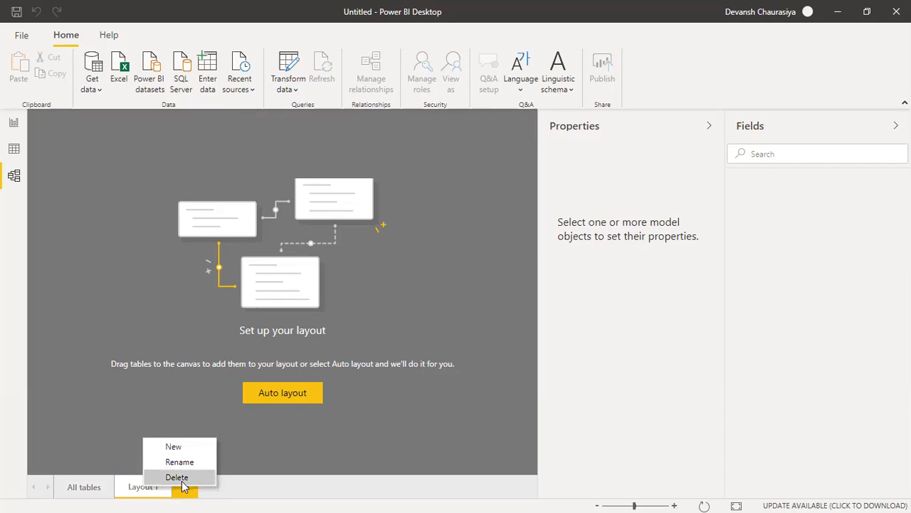
left_click(181, 463)
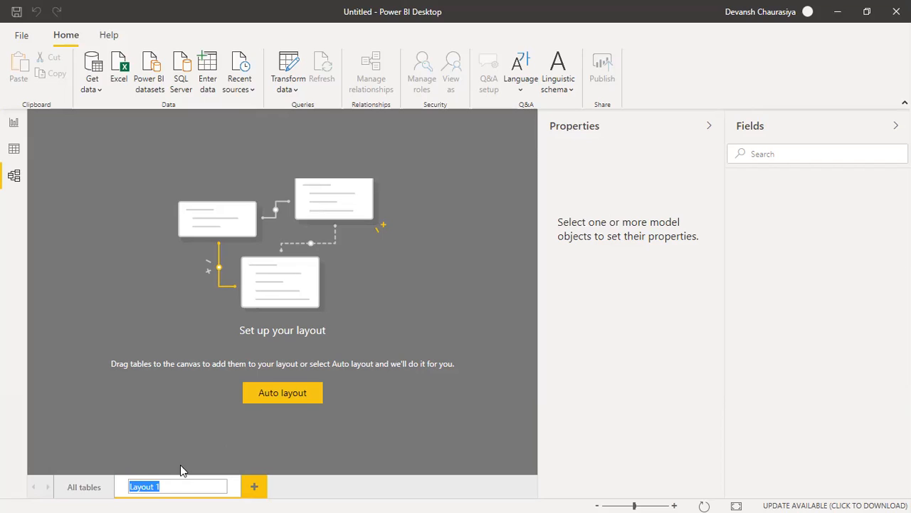
type("Page 1")
key("Return")
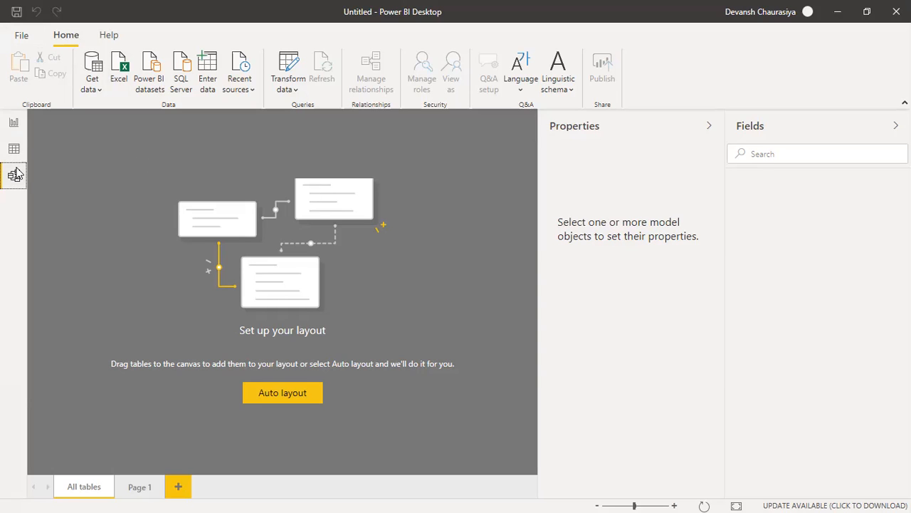
Return to the report view and compare the two lists of common data sources for getting data
left_click(12, 124)
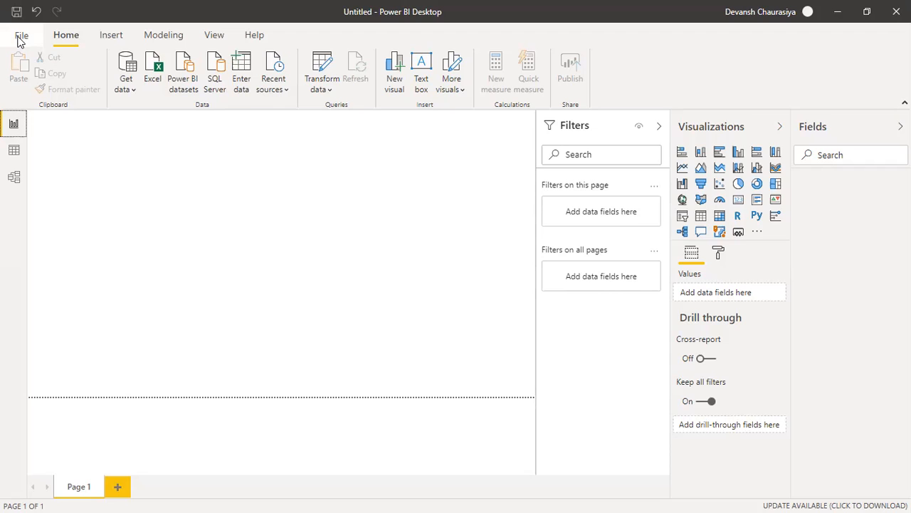
left_click(133, 91)
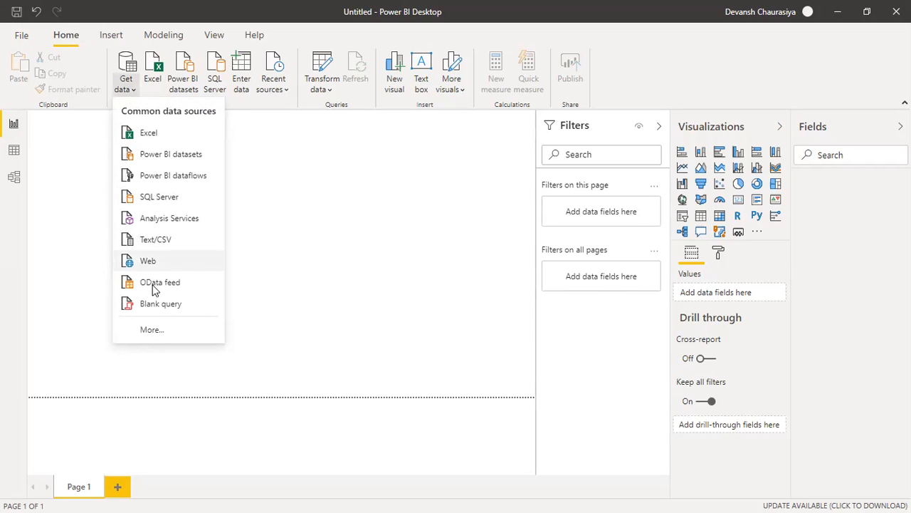
left_click(21, 35)
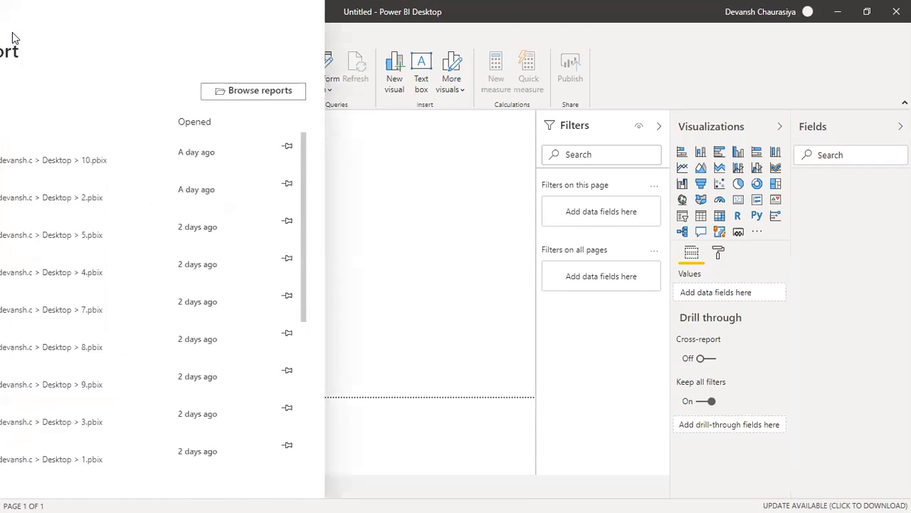
left_click(27, 146)
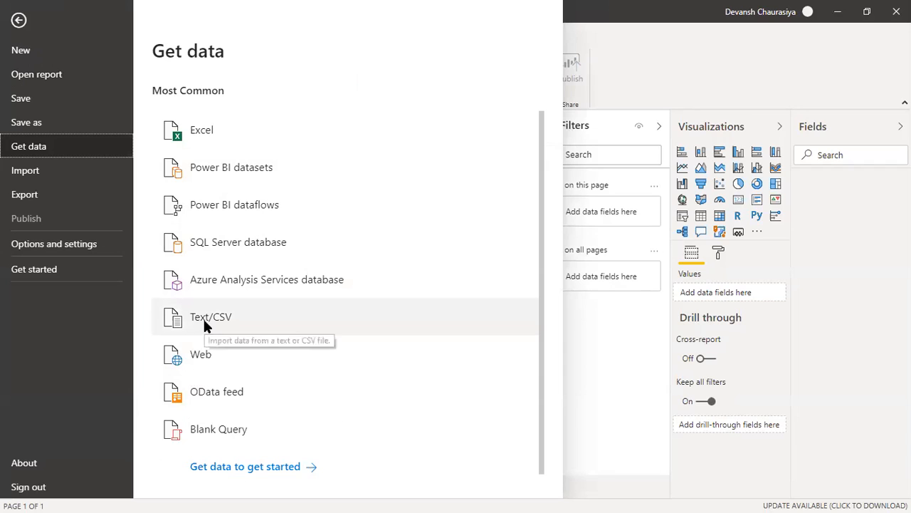
left_click(676, 81)
Open the Products file as a Text/CSV source from the "Hunger Games Training Files +CSV+Files" folder inside Pbi on the Desktop
left_click(126, 89)
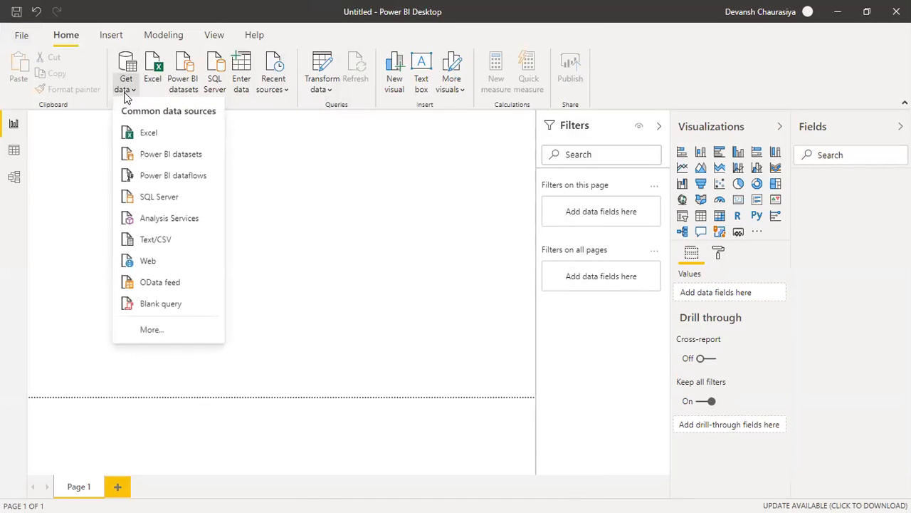
left_click(152, 239)
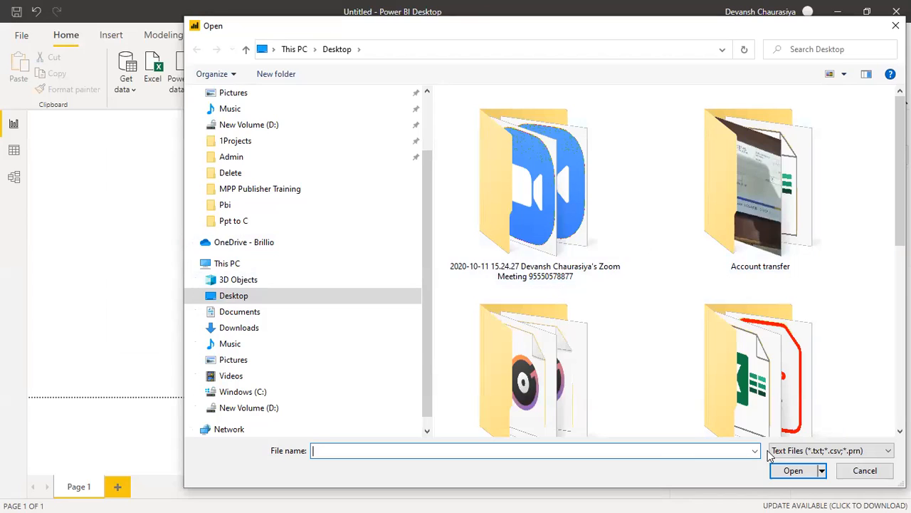
scroll(826, 309, "down", 3)
double_click(742, 312)
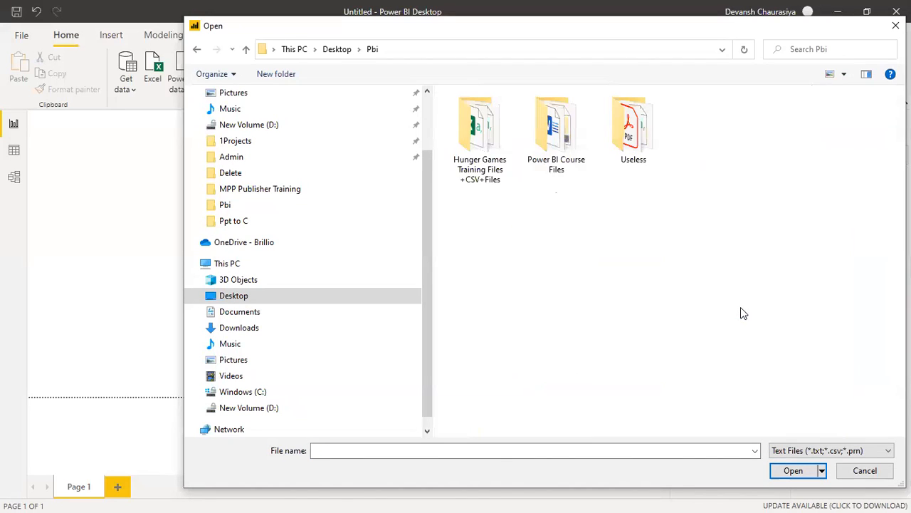
left_click(466, 154)
double_click(466, 154)
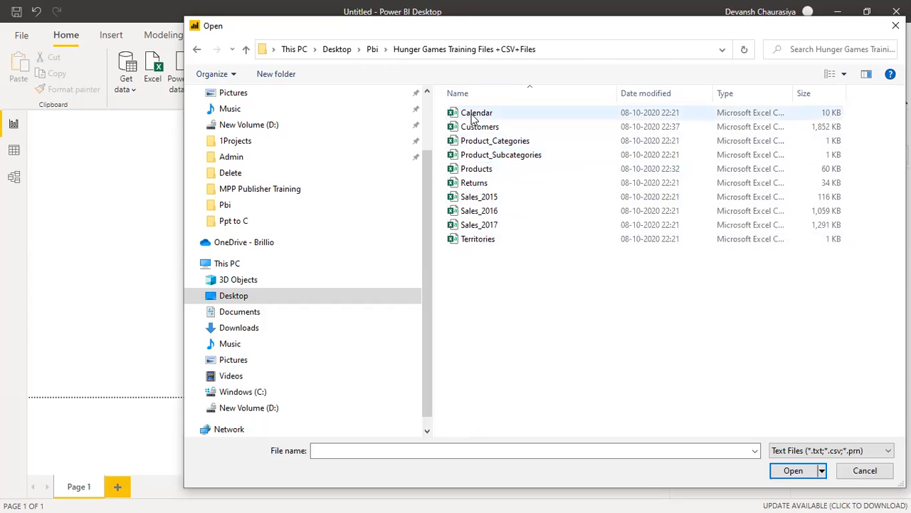
left_click(482, 172)
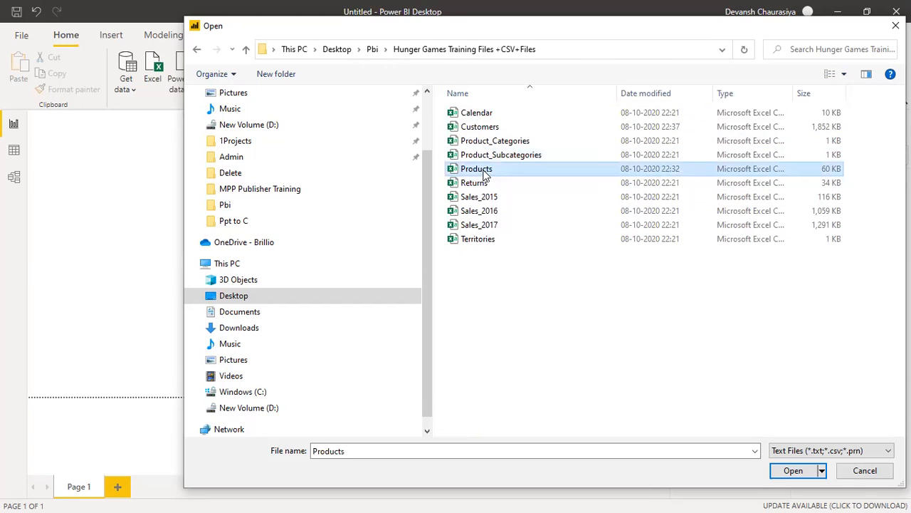
double_click(480, 172)
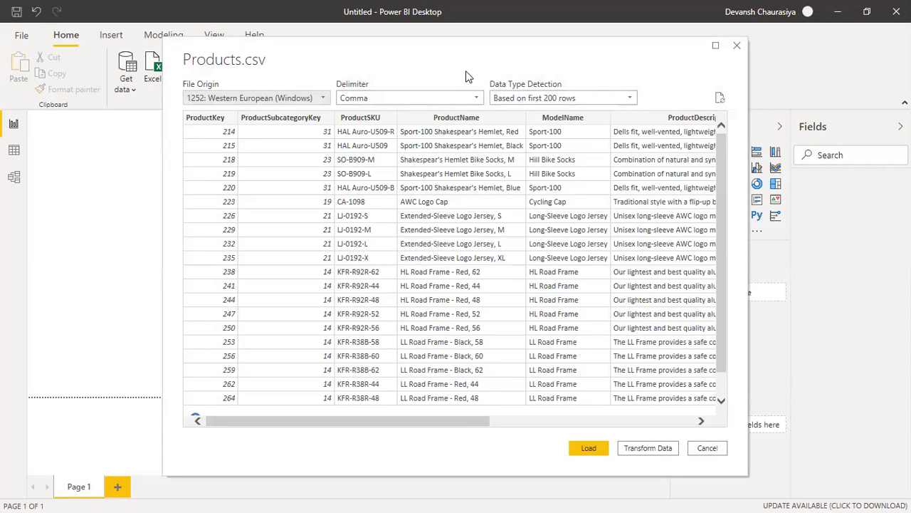
Review the delimiter and data type detection choices for Products.csv, keeping Comma and Based on first 200 rows
left_click_drag(457, 54, 429, 37)
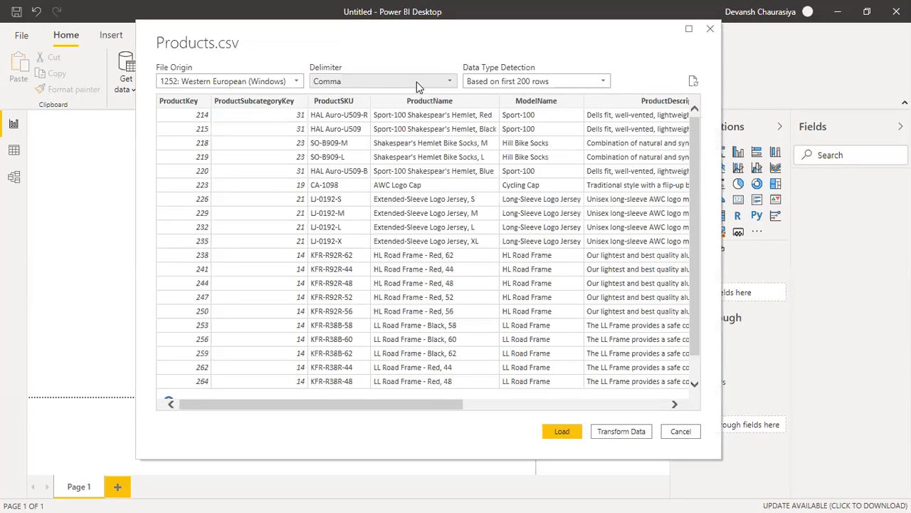
left_click(336, 84)
left_click(336, 83)
left_click(337, 84)
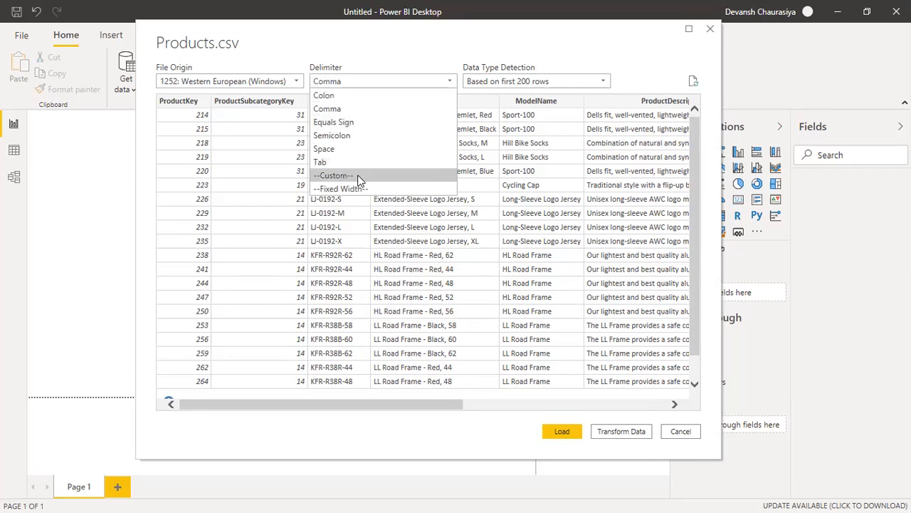
left_click(341, 111)
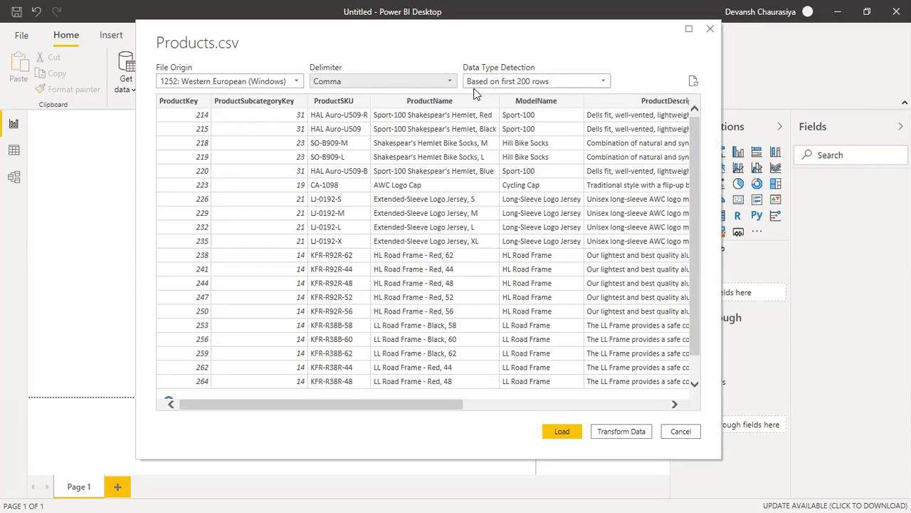
left_click(550, 83)
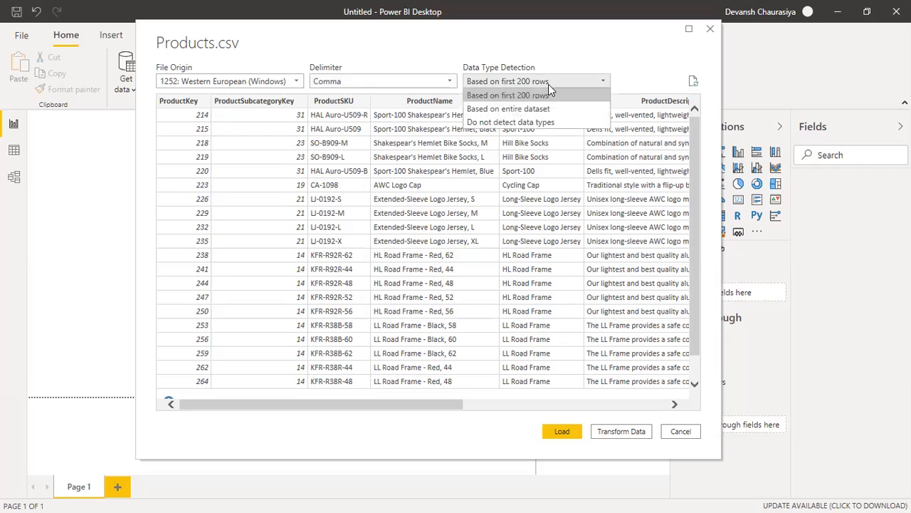
left_click(637, 74)
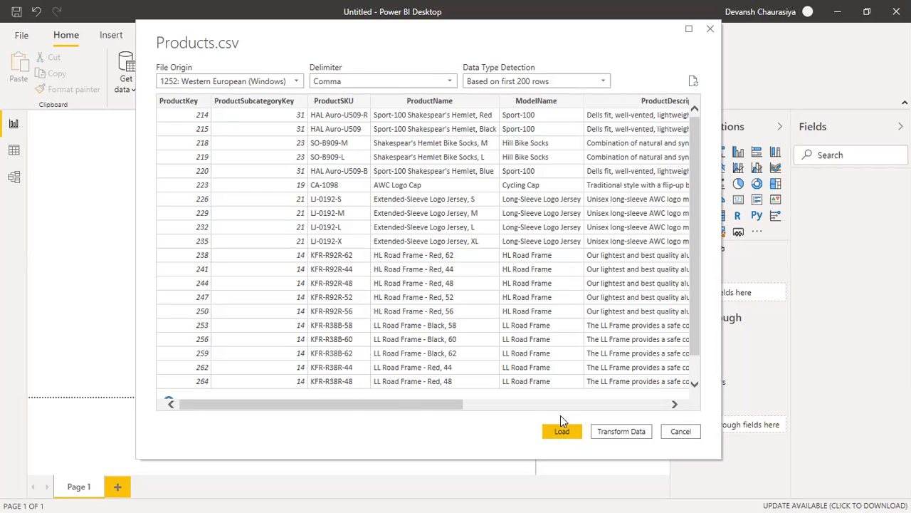
Bring the Products.csv data into the Power Query Editor for transformation and review its columns through ProductPrice
left_click(621, 437)
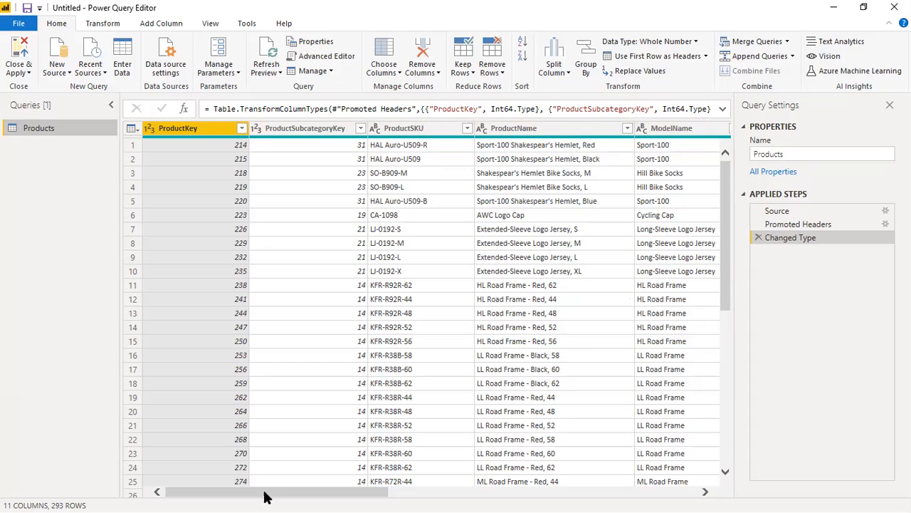
left_click_drag(237, 496, 318, 496)
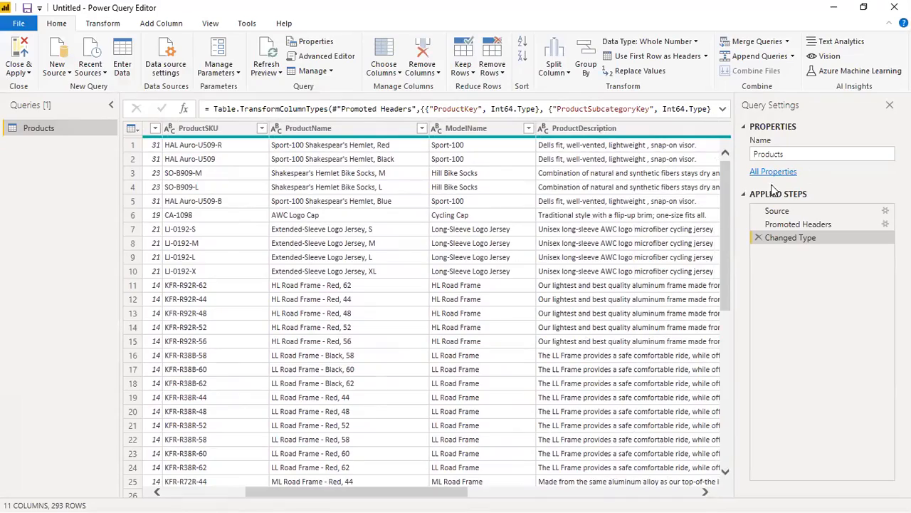
left_click_drag(726, 208, 727, 174)
left_click_drag(278, 496, 339, 496)
scroll(340, 496, "right", 5)
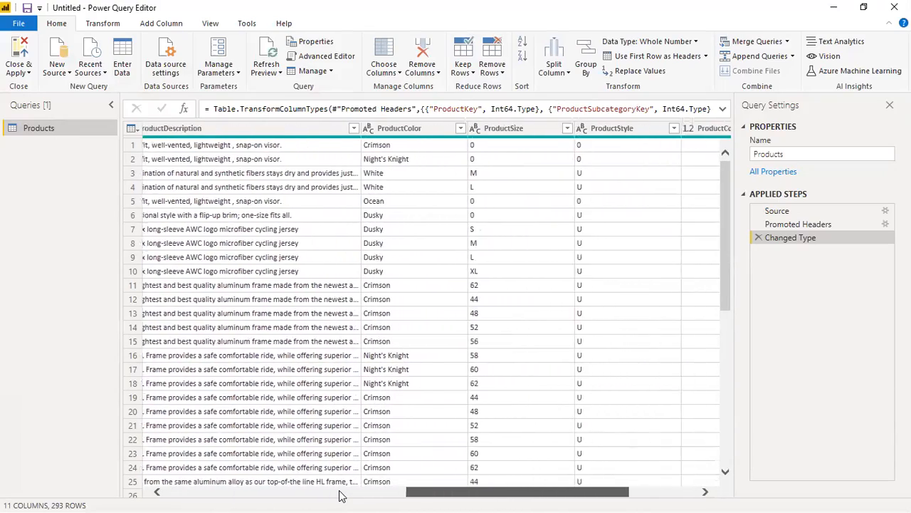
scroll(340, 496, "right", 4)
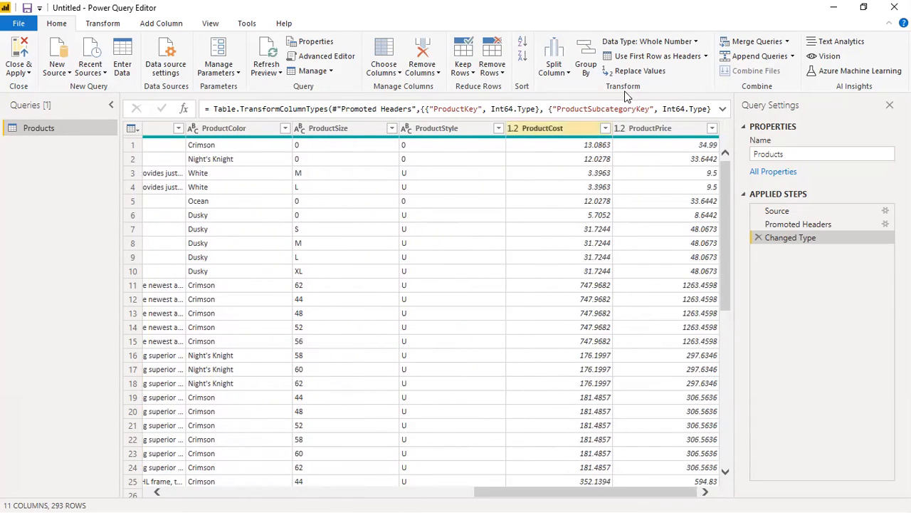
Examine the individual values in the ProductSize column of the Products query
left_click(390, 128)
left_click(391, 129)
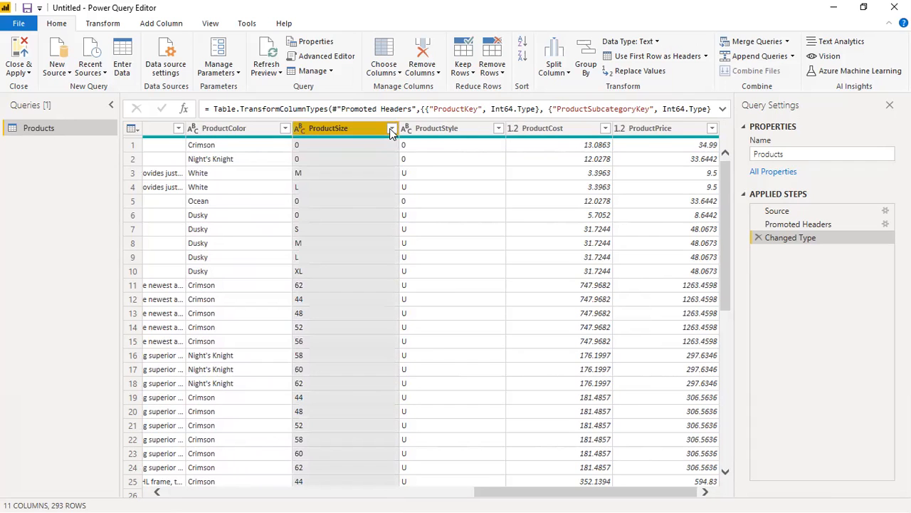
left_click(342, 146)
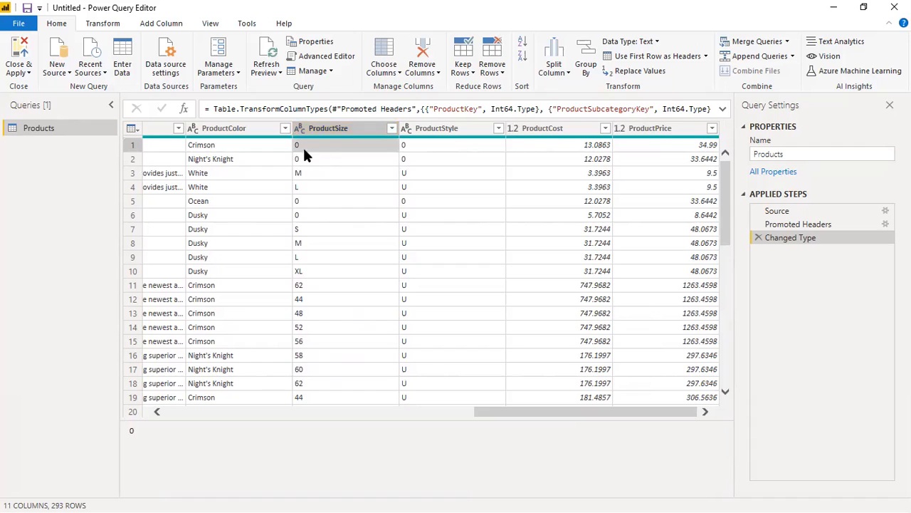
left_click(300, 173)
left_click(301, 186)
left_click(300, 201)
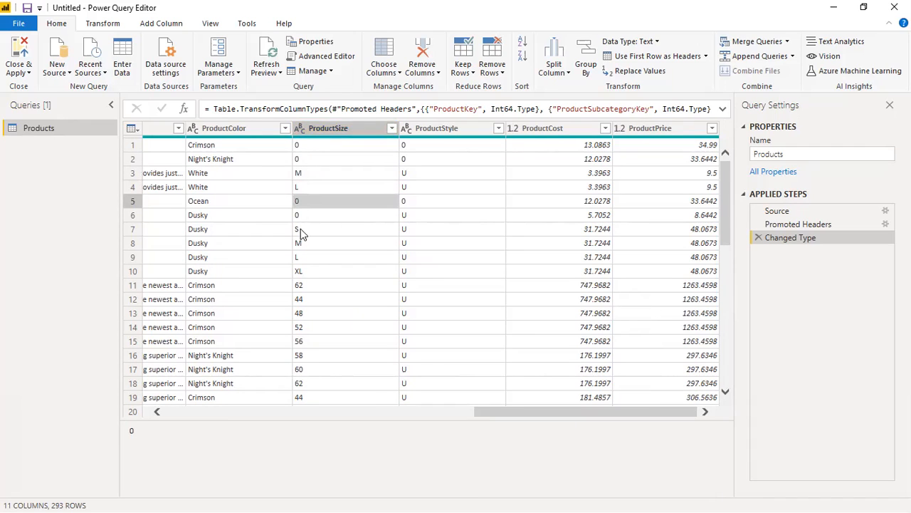
left_click(306, 285)
left_click(307, 327)
left_click(308, 355)
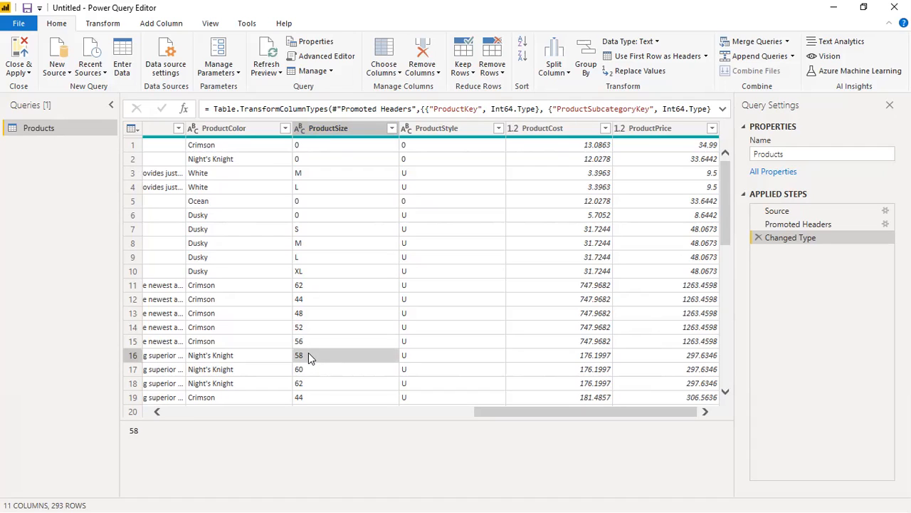
left_click(306, 176)
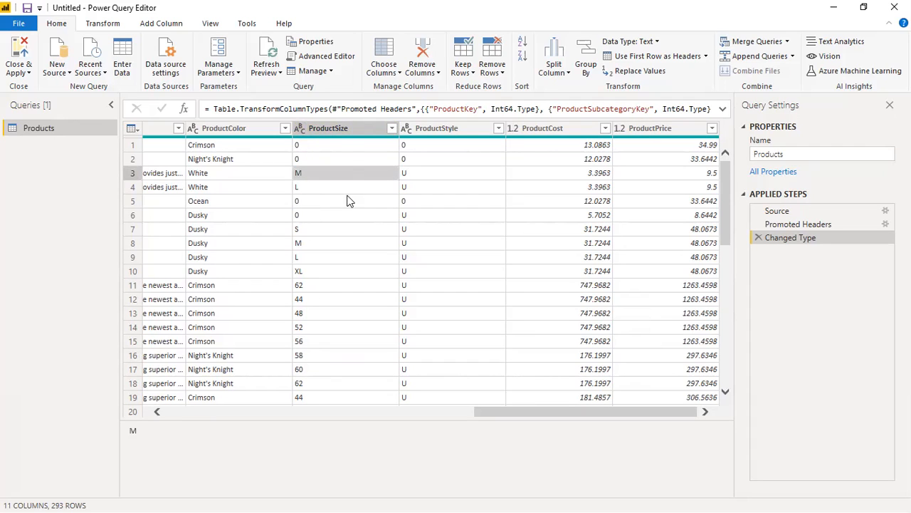
Review the available ways of removing the ProductSize column without applying any of them
left_click(337, 133)
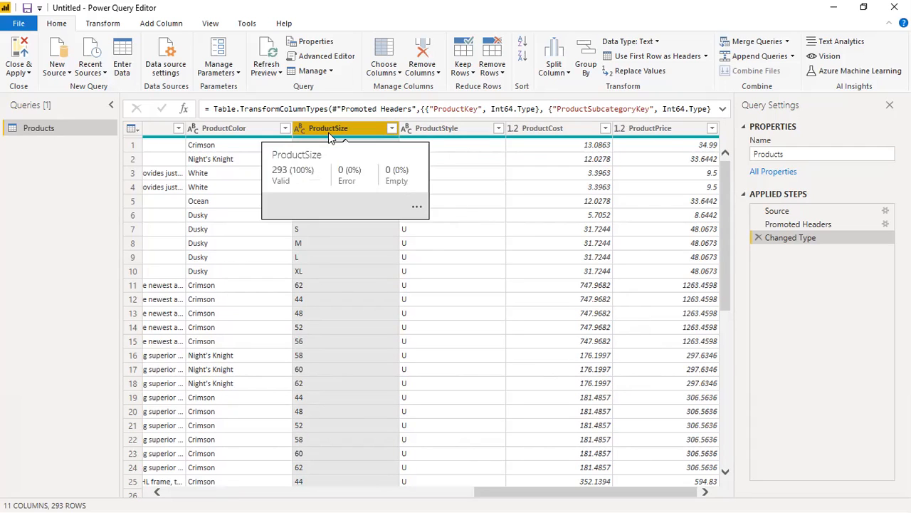
right_click(328, 131)
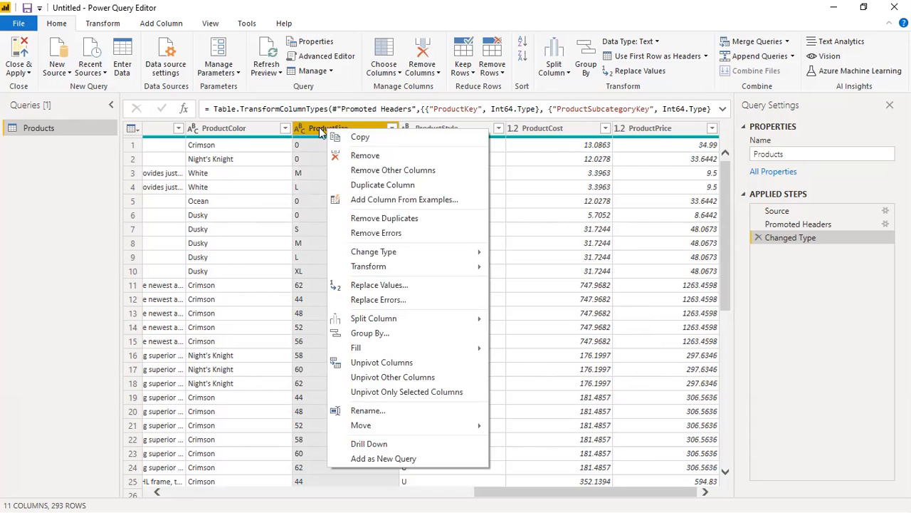
left_click(321, 129)
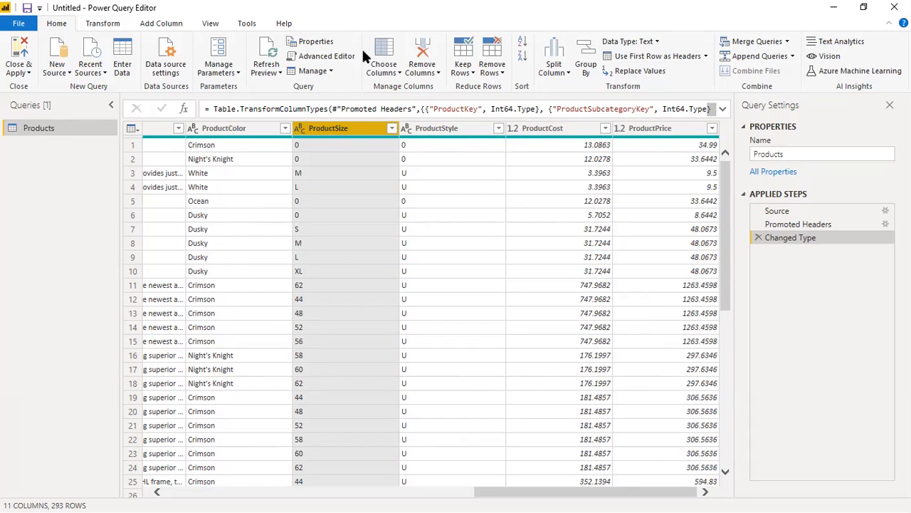
left_click(434, 73)
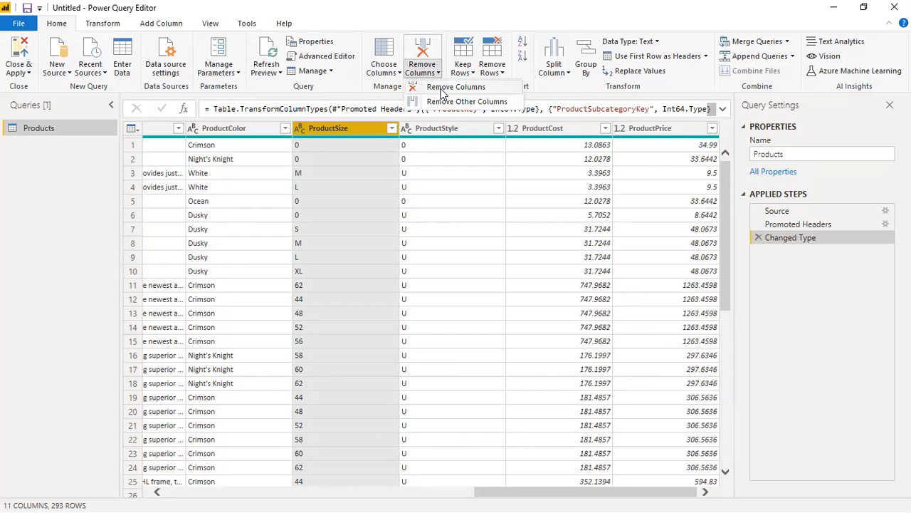
left_click(352, 123)
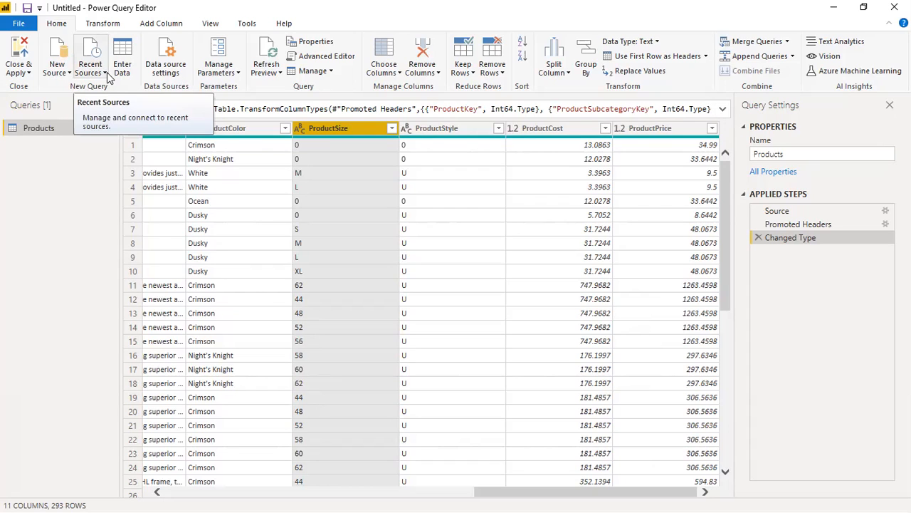
Remove the ProductSize column and undo the removal by deleting its applied step
right_click(322, 128)
left_click(362, 152)
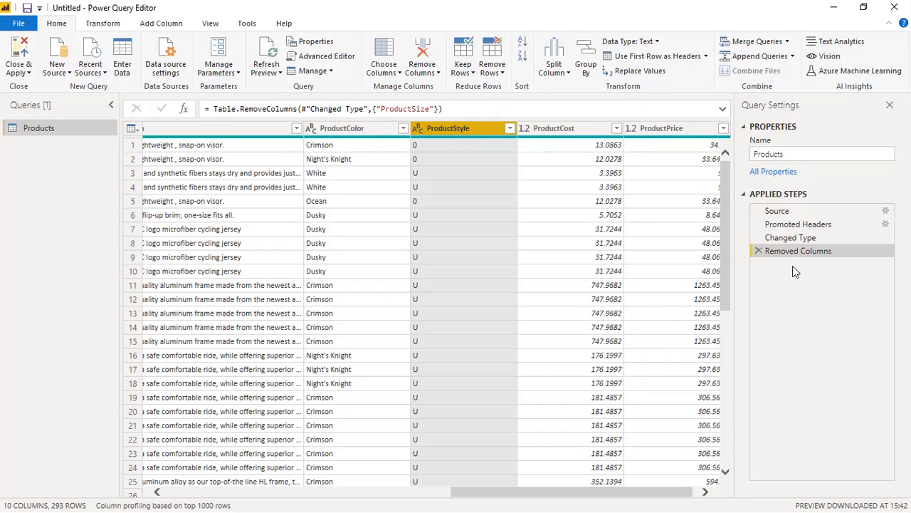
left_click(758, 250)
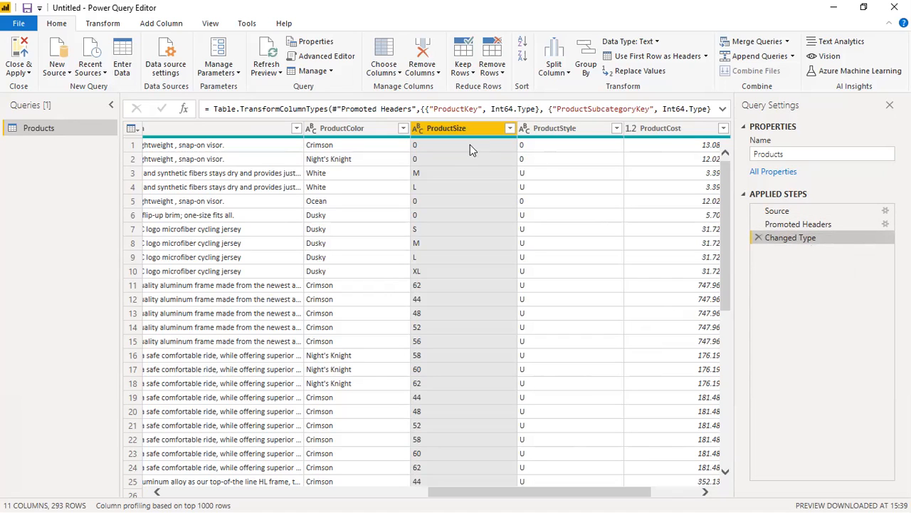
Remove the ProductSize column from Products and edit the new applied step's name to Removed product Size Column
right_click(446, 126)
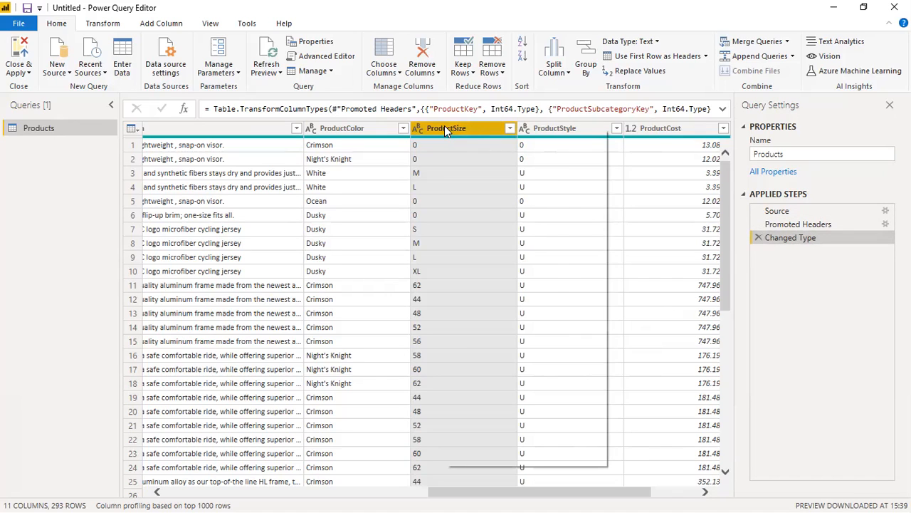
left_click(487, 156)
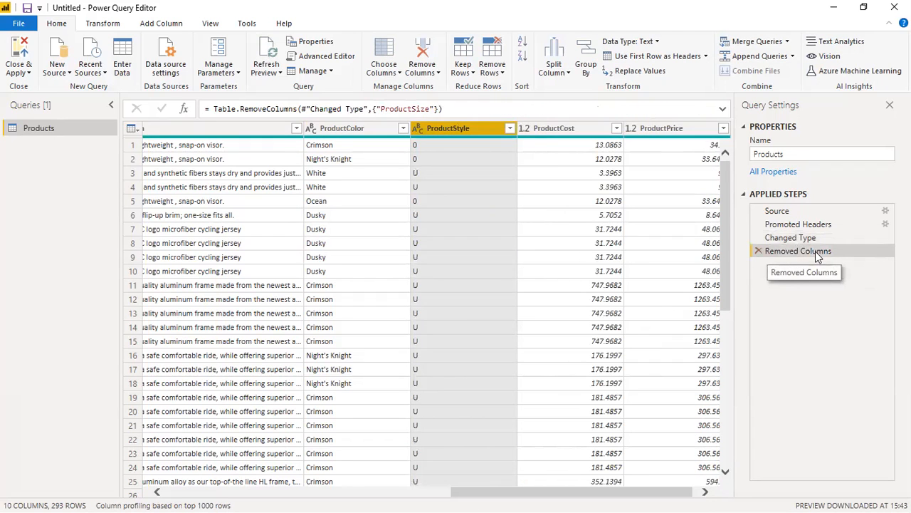
right_click(797, 252)
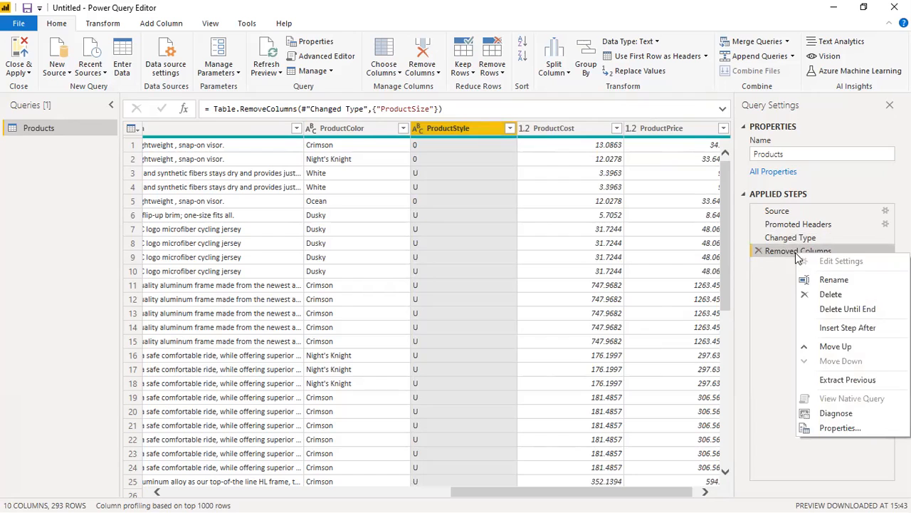
left_click(819, 279)
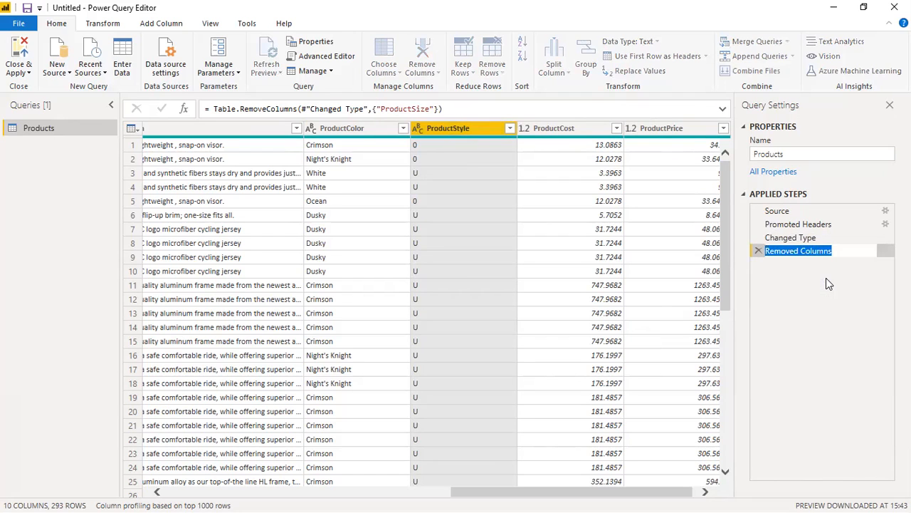
left_click(799, 250)
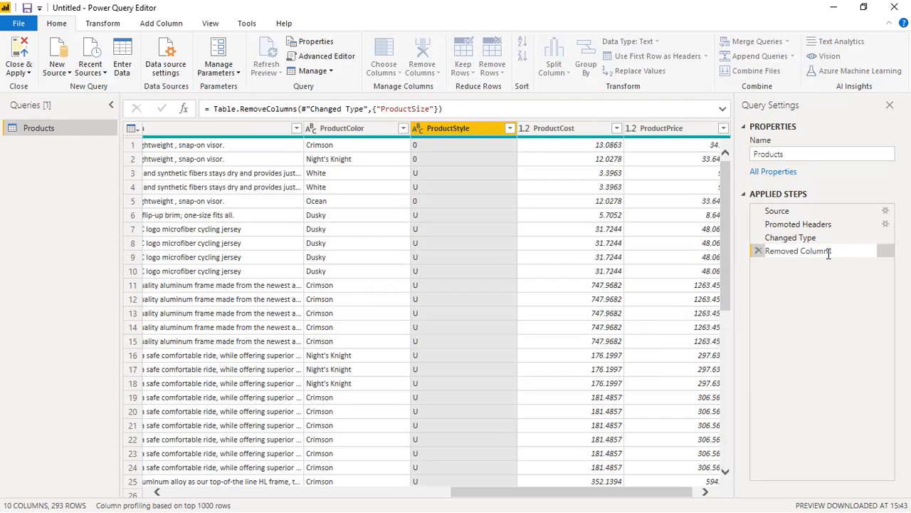
type("products ize")
key("BackSpace")
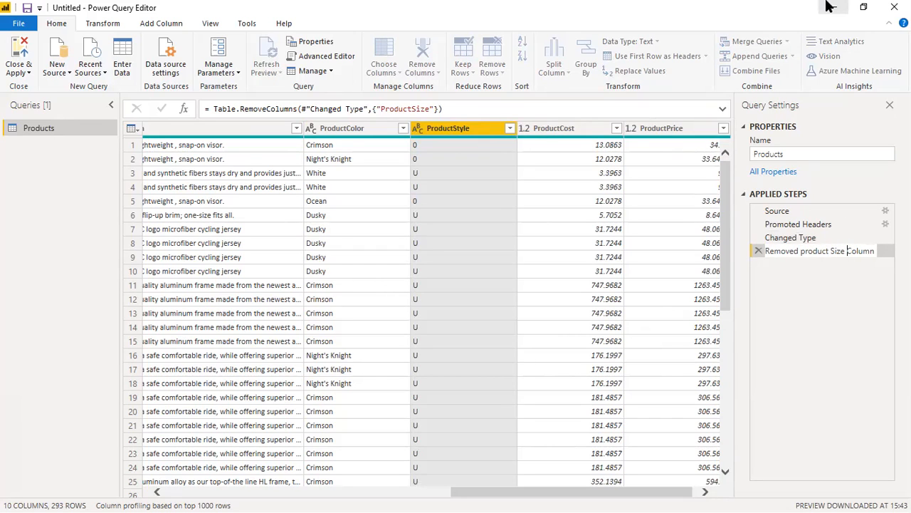
Shorten the name of the column removal step to Removed PdtSize Column
key("BackSpace")
key("shift+Left")
key("shift+Left")
key("shift+Left")
key("shift+Left")
key("shift+Left")
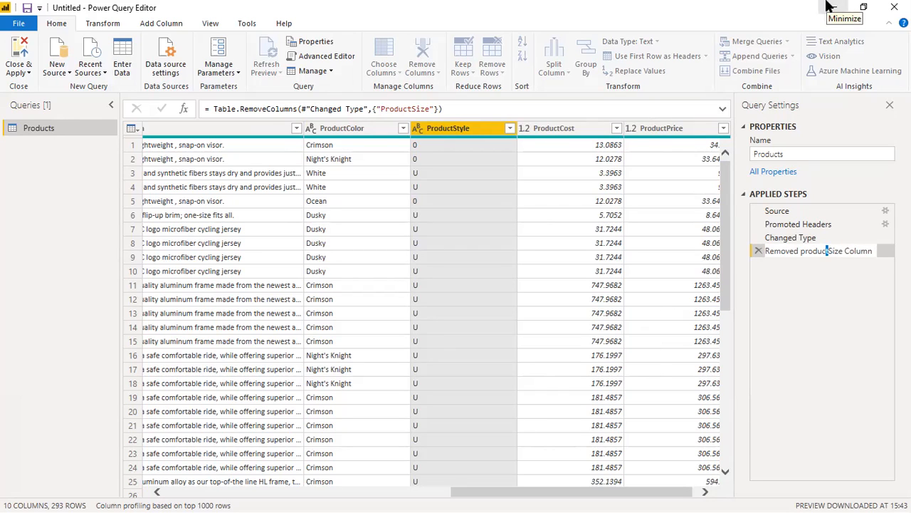
key("shift+Left")
key("shift+Left")
type("Pdt")
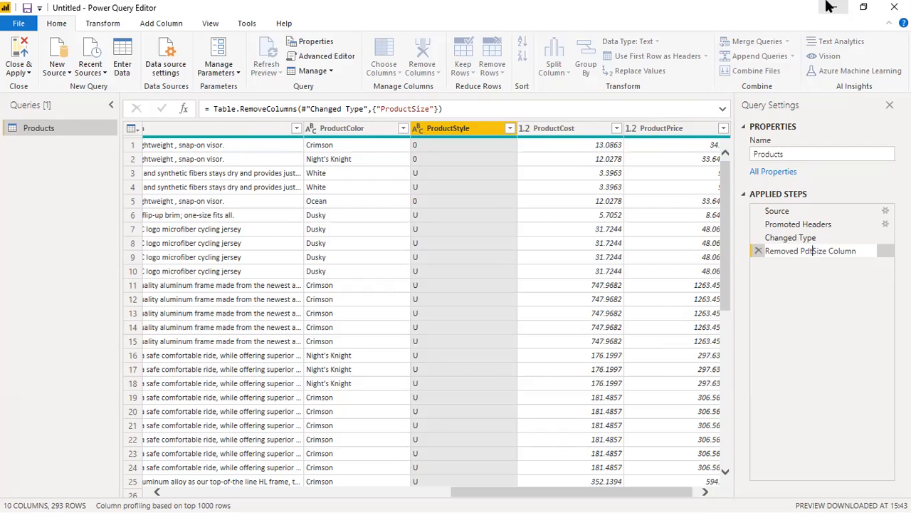
key("Left")
key("Left")
key("Left")
key("shift+Right")
key("shift+Right")
key("shift+Right")
key("Home")
key("ctrl+Right")
key("ctrl+Right")
key("ctrl+Right")
key("Return")
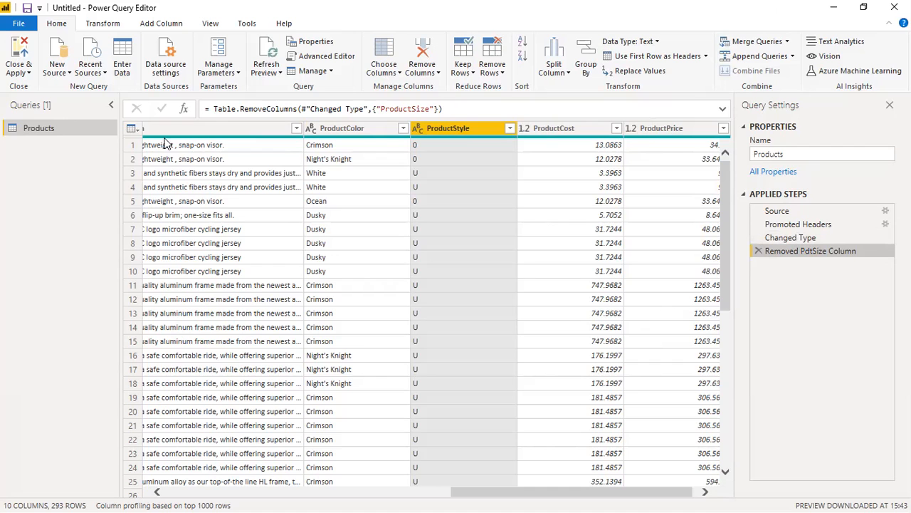
Check the remaining Products columns, apply the query changes and close the Power Query Editor
left_click(198, 492)
left_click_drag(223, 492, 332, 490)
scroll(332, 493, "right", 3)
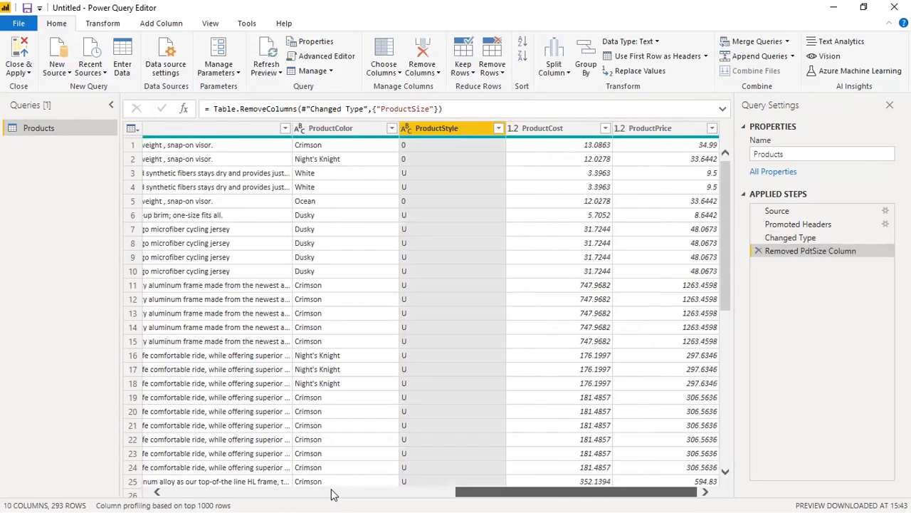
left_click(192, 492)
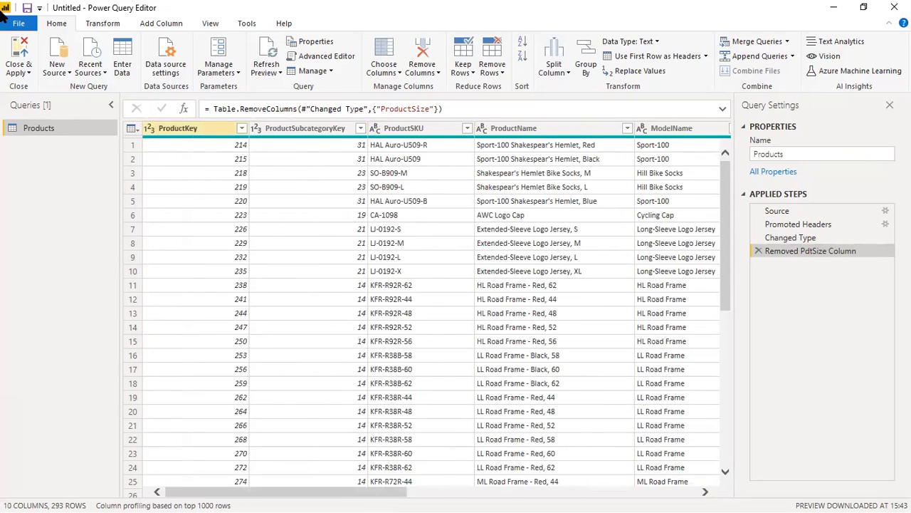
left_click(21, 71)
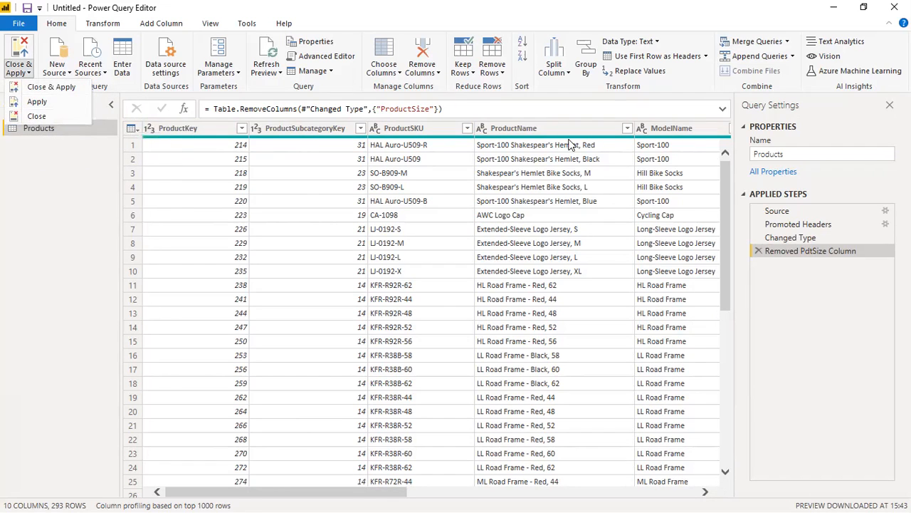
left_click(38, 91)
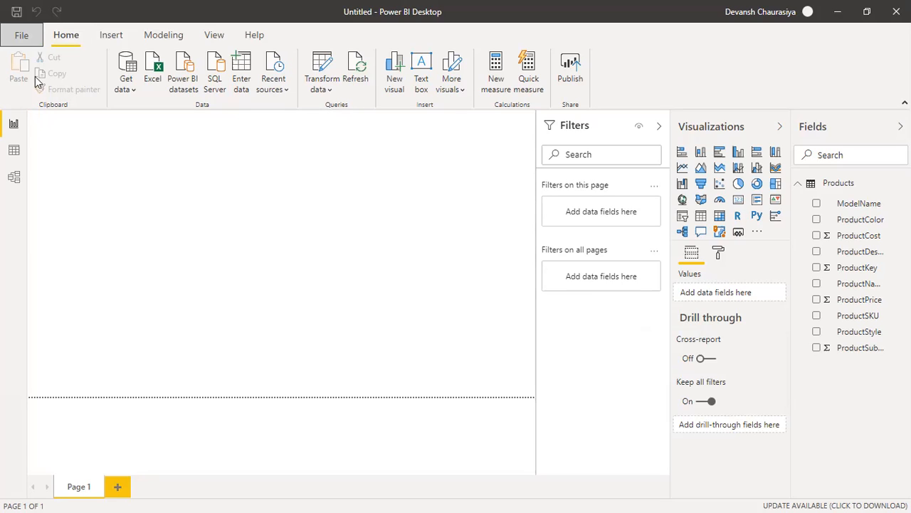
Open the Customers file as a Text/CSV source and bring its data into the Power Query Editor for transformation
left_click(134, 90)
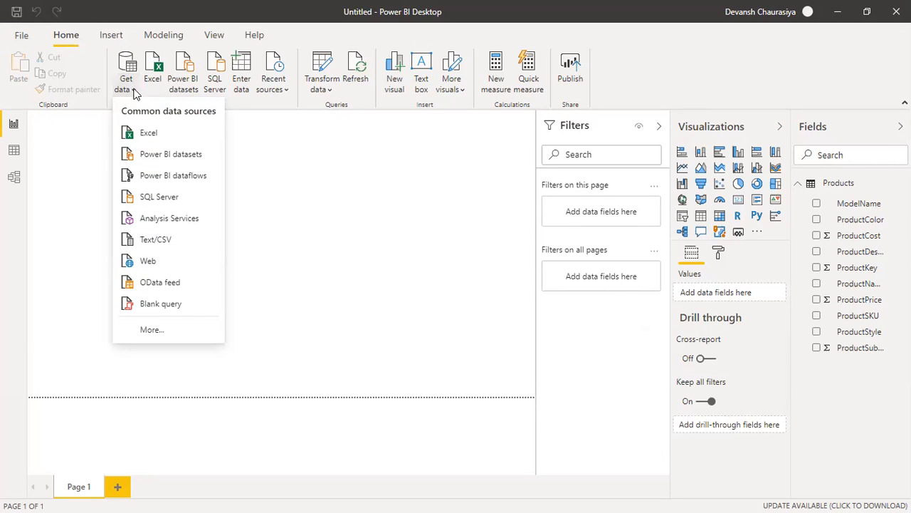
left_click(149, 243)
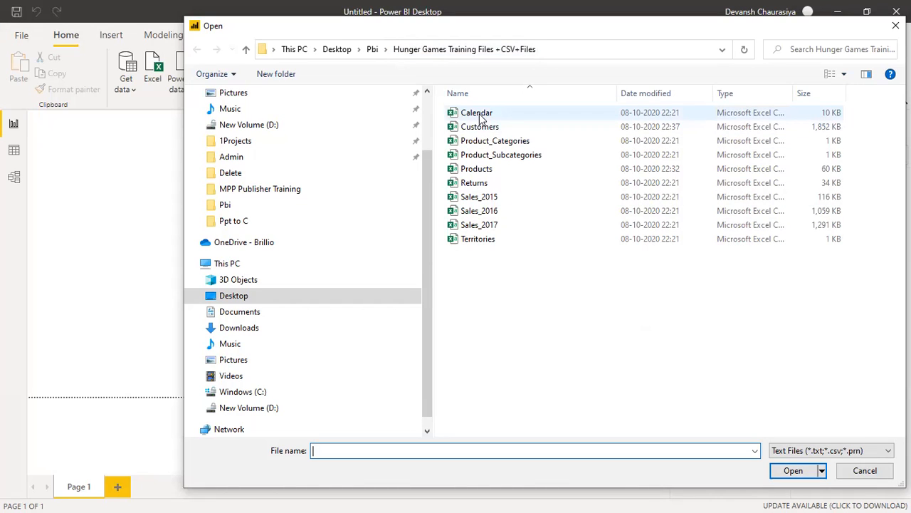
left_click(475, 173)
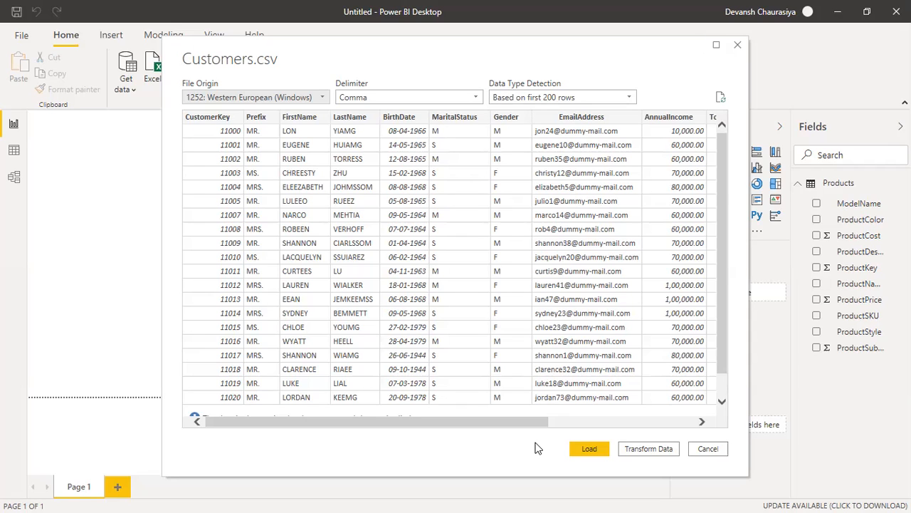
left_click(649, 451)
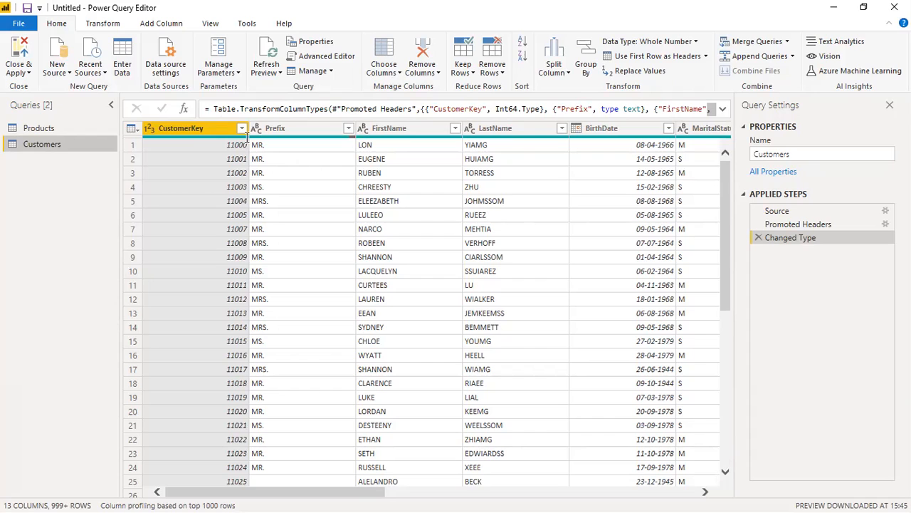
Examine the formula of the Changed Type step in the Customers query
left_click(230, 109)
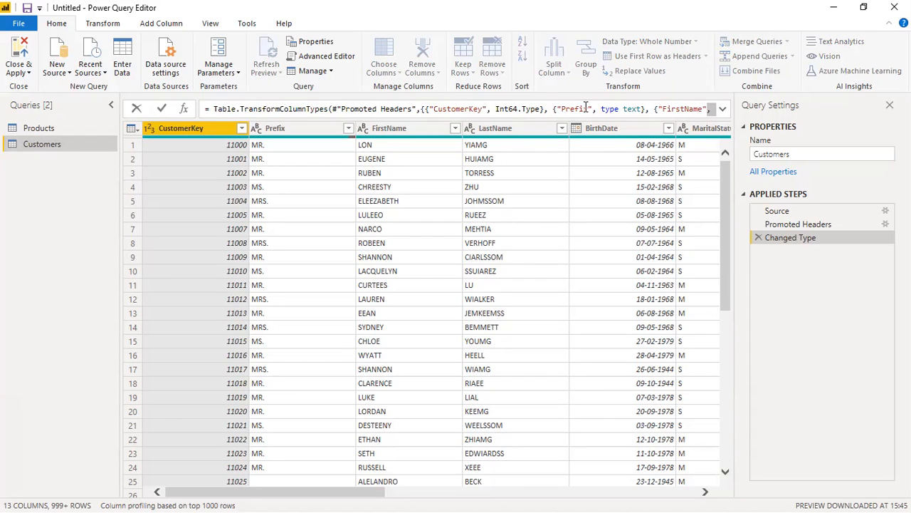
left_click(671, 109)
left_click(415, 228)
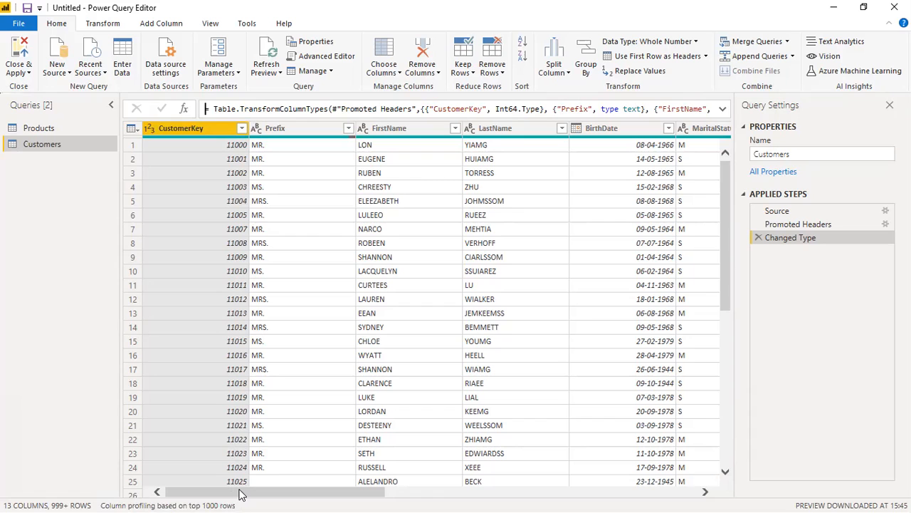
Check the data types detected for the Customers columns, from CustomerKey through EducationLevel
left_click_drag(240, 493, 262, 497)
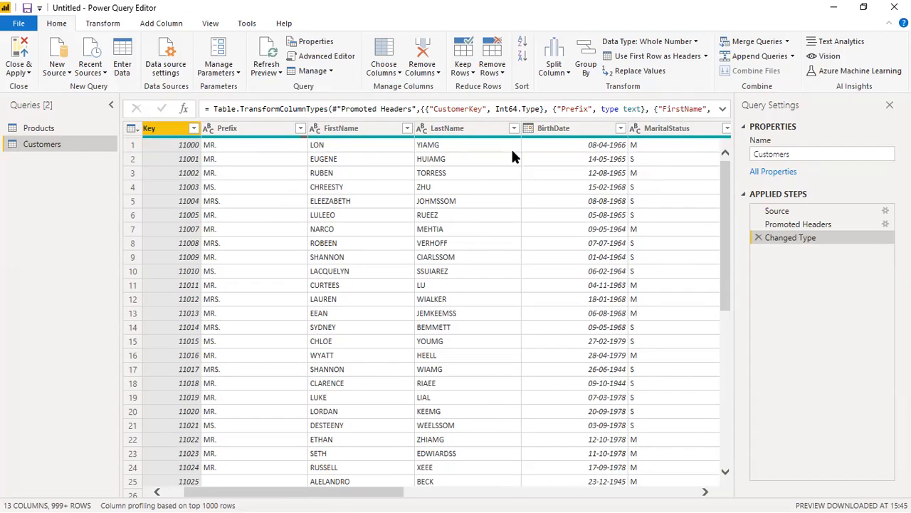
left_click_drag(296, 496, 330, 496)
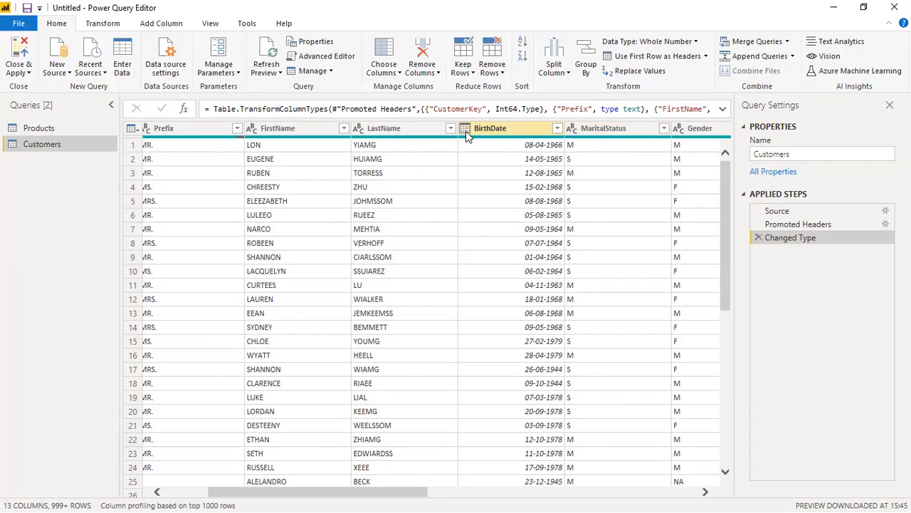
left_click_drag(260, 498, 335, 496)
scroll(339, 496, "right", 5)
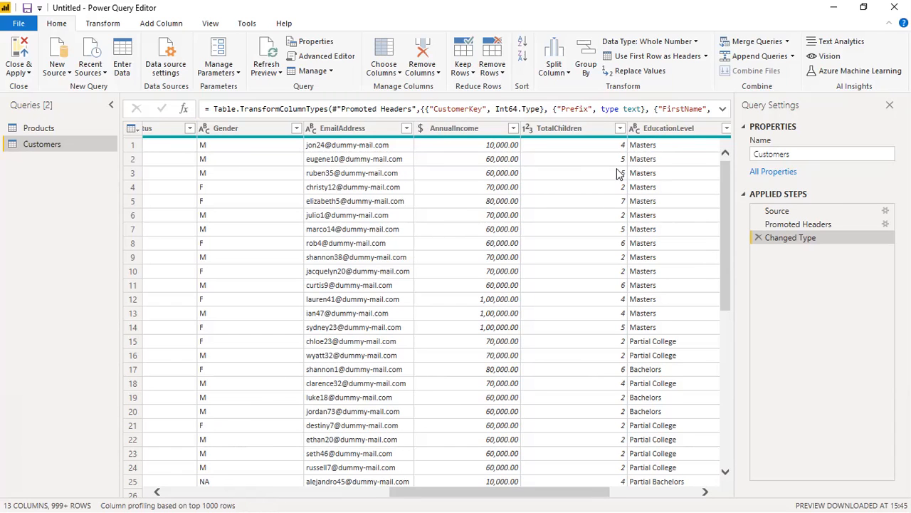
left_click(171, 491)
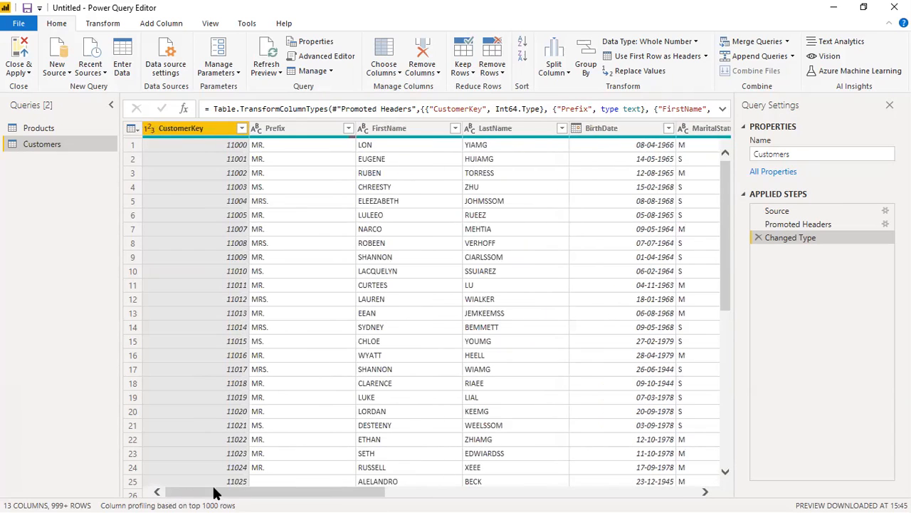
Examine the command groups offered for transforming columns, adding columns, viewing and diagnosing the Customers query
left_click(103, 24)
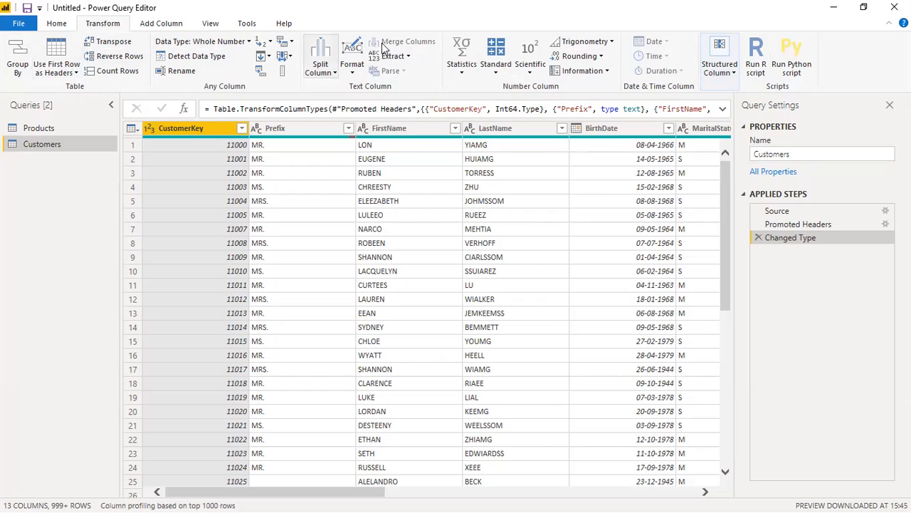
left_click(163, 25)
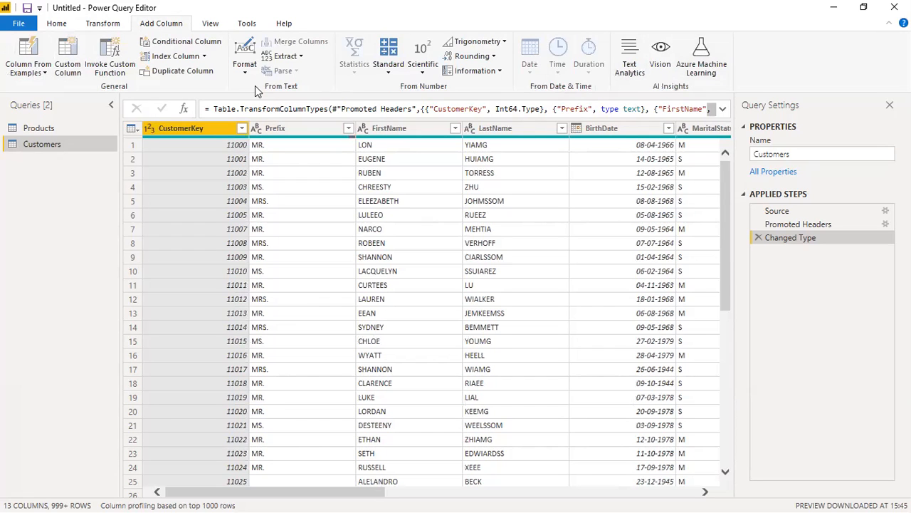
left_click(208, 25)
left_click(251, 26)
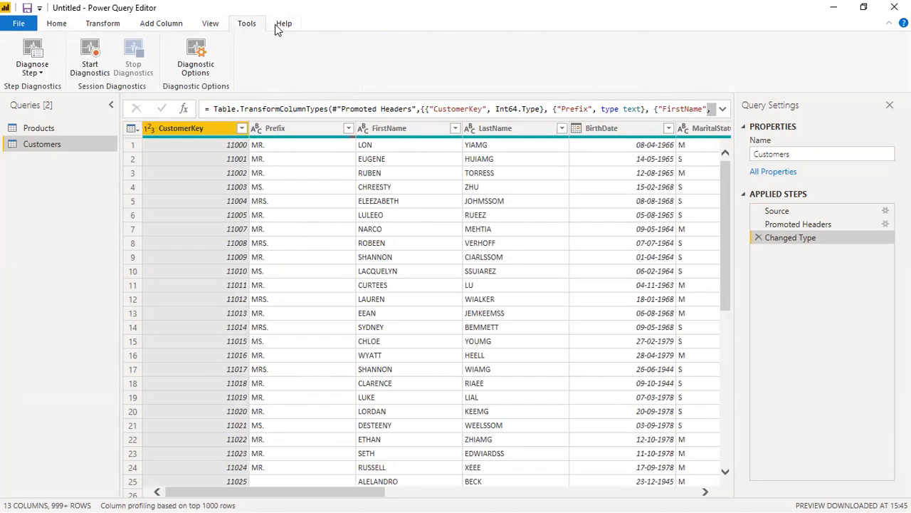
left_click(279, 26)
left_click(103, 29)
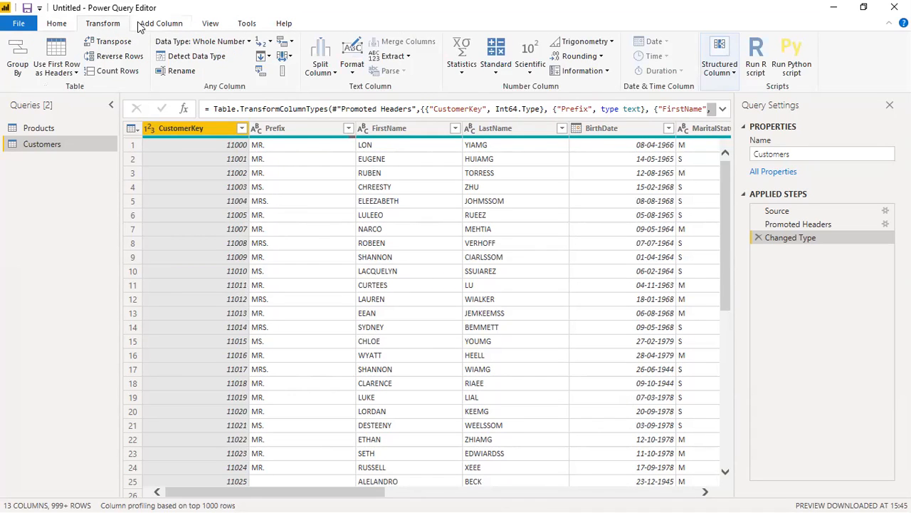
left_click(163, 25)
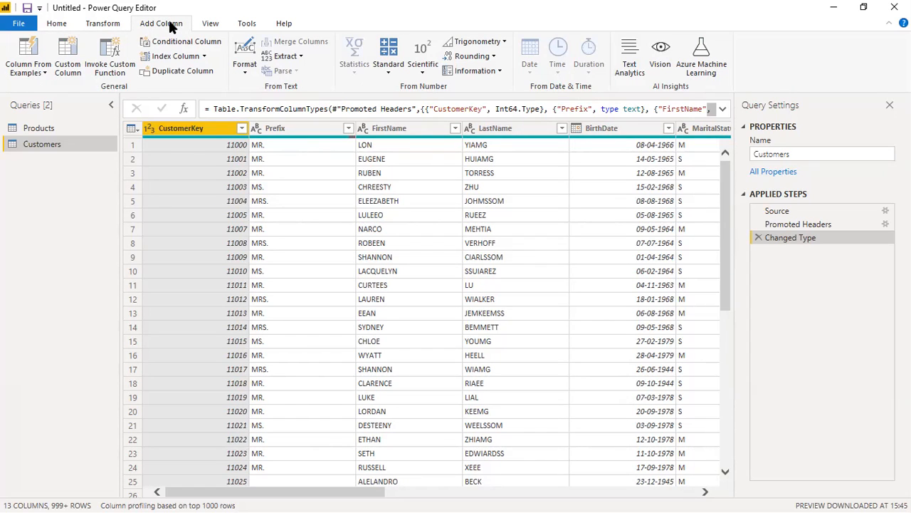
Format the Prefix column of the Customers query in place with Capitalize Each Word
left_click(110, 27)
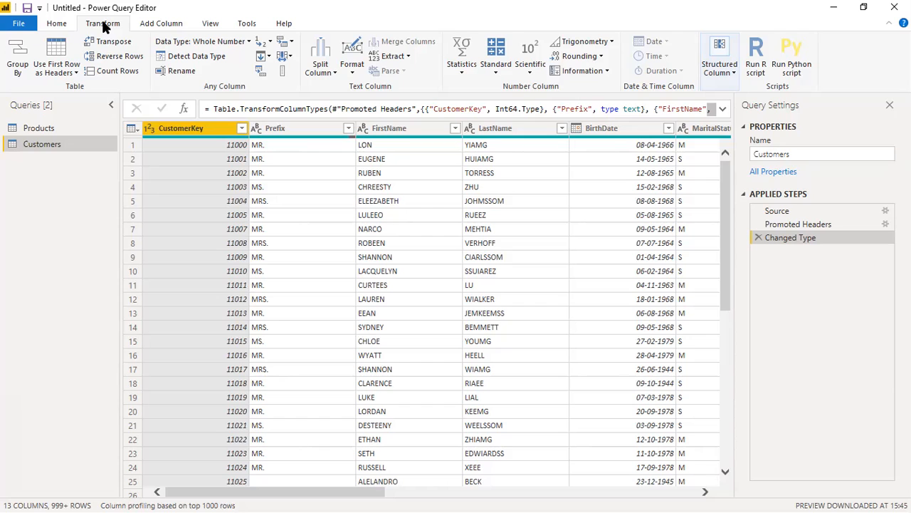
left_click(276, 133)
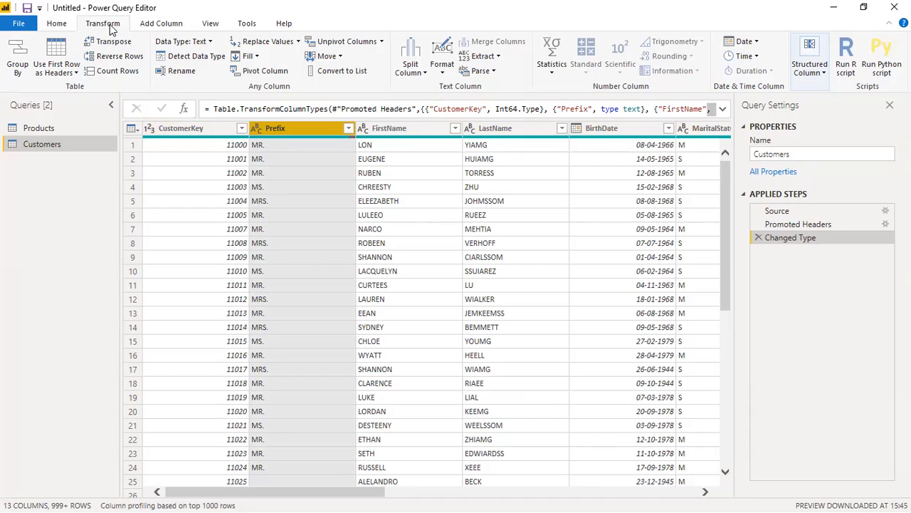
left_click(440, 75)
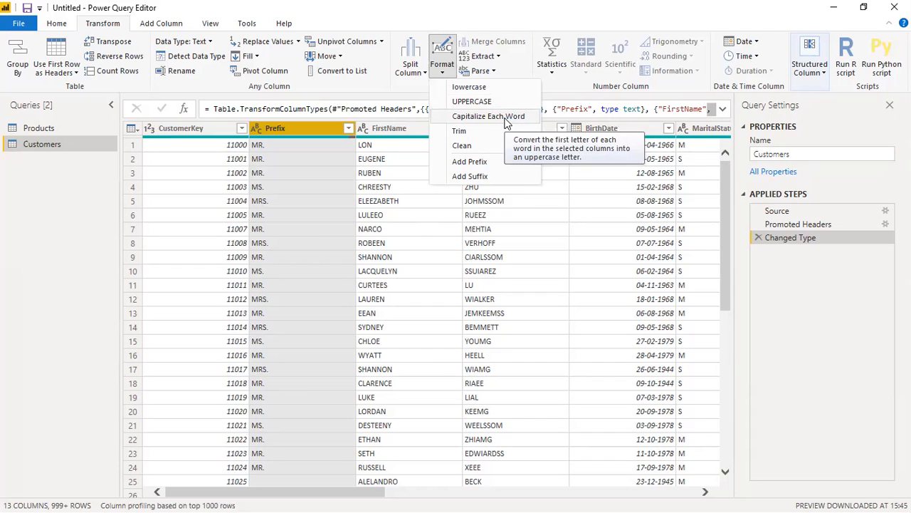
left_click(506, 119)
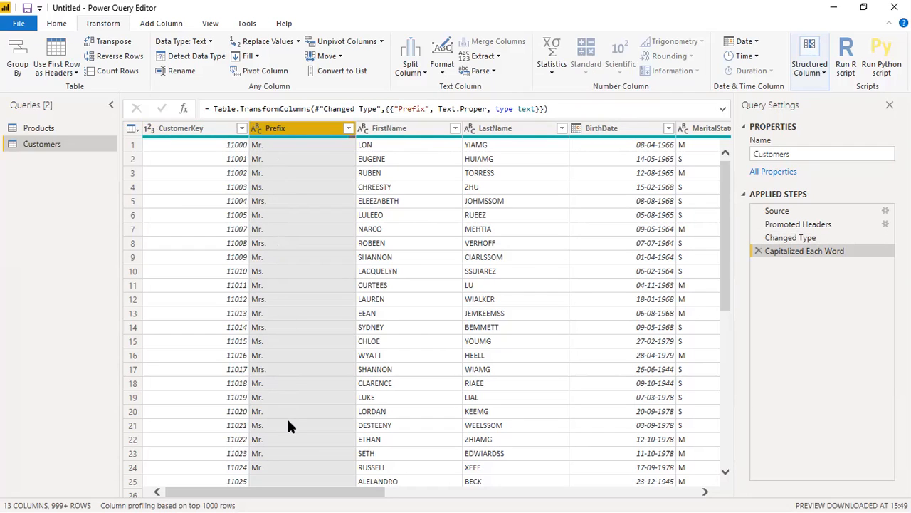
Apply Capitalize Each Word to the FirstName and LastName columns together
left_click(403, 128)
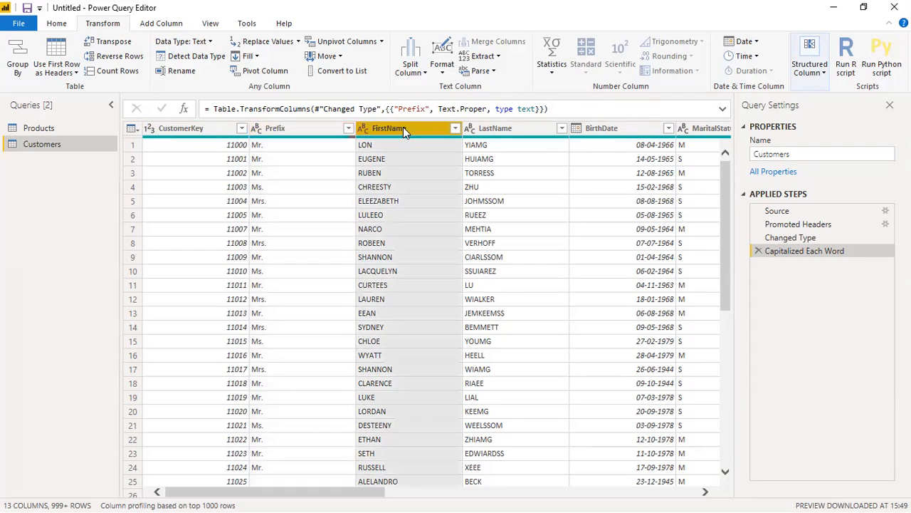
left_click(492, 126)
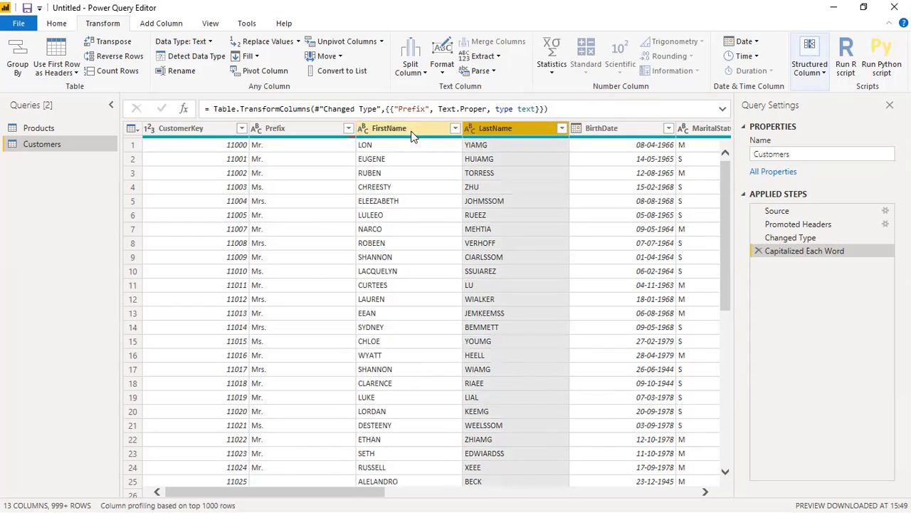
left_click(407, 129)
left_click(501, 130)
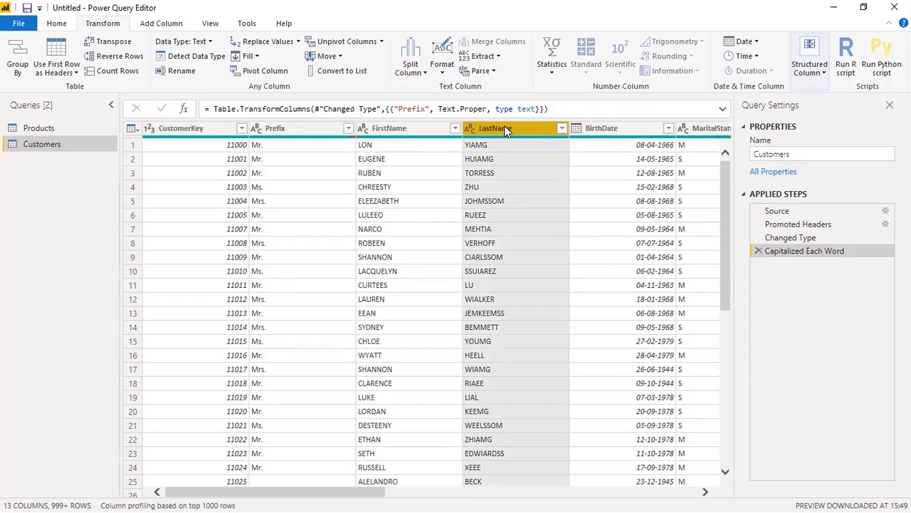
left_click(411, 130)
mouse_move(411, 128)
left_mouse_down()
mouse_move(470, 131)
mouse_move(414, 130)
left_mouse_up()
left_click(499, 129, "ctrl")
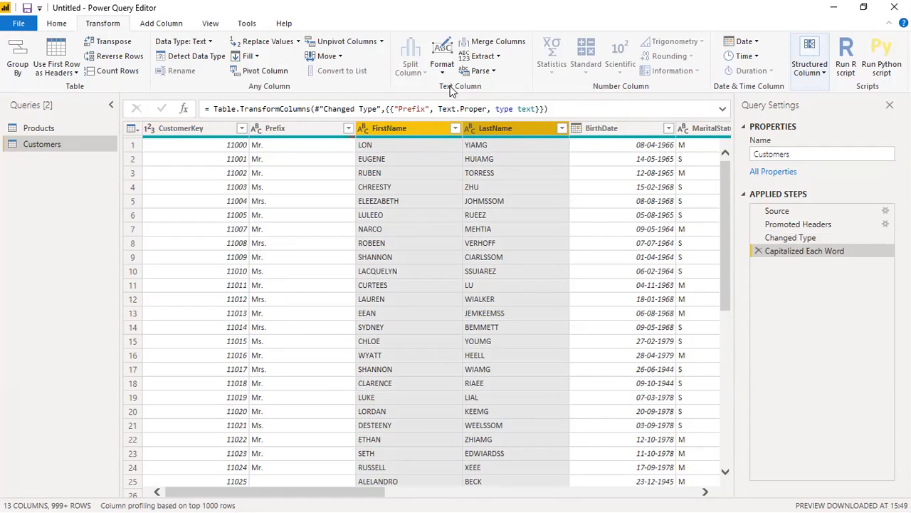
left_click(499, 56)
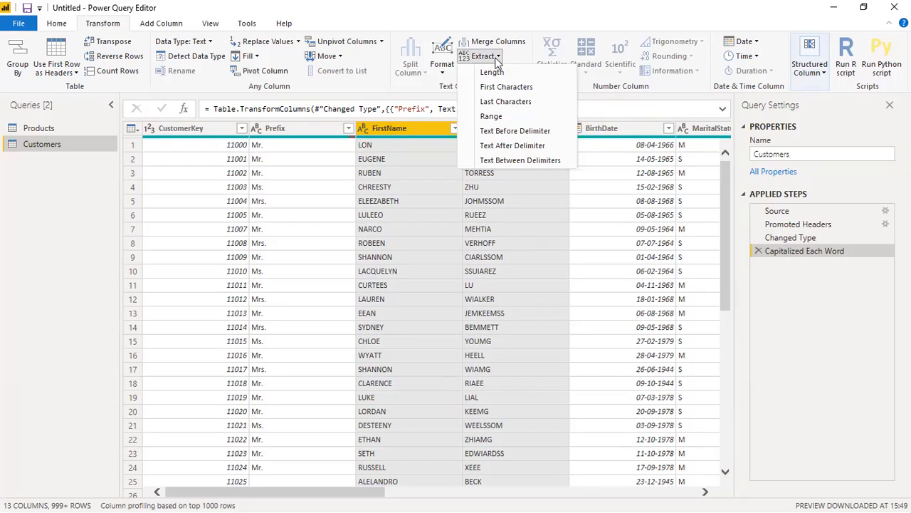
left_click(442, 66)
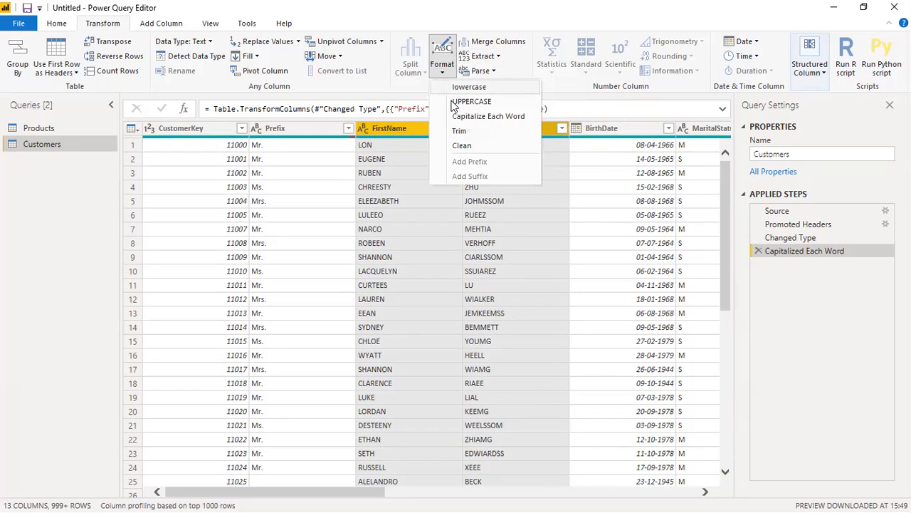
left_click(488, 116)
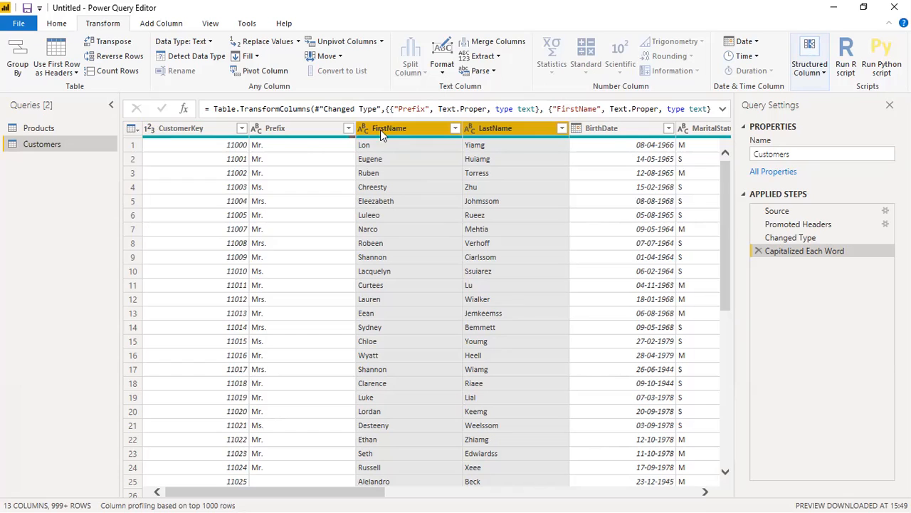
Add a new column holding the Prefix values converted to UPPERCASE
left_click(279, 128)
left_click(152, 23)
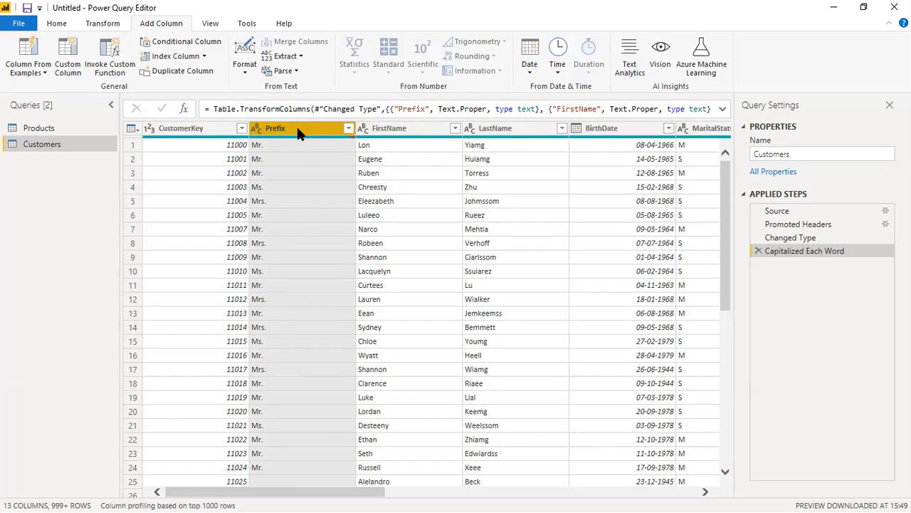
left_click(242, 72)
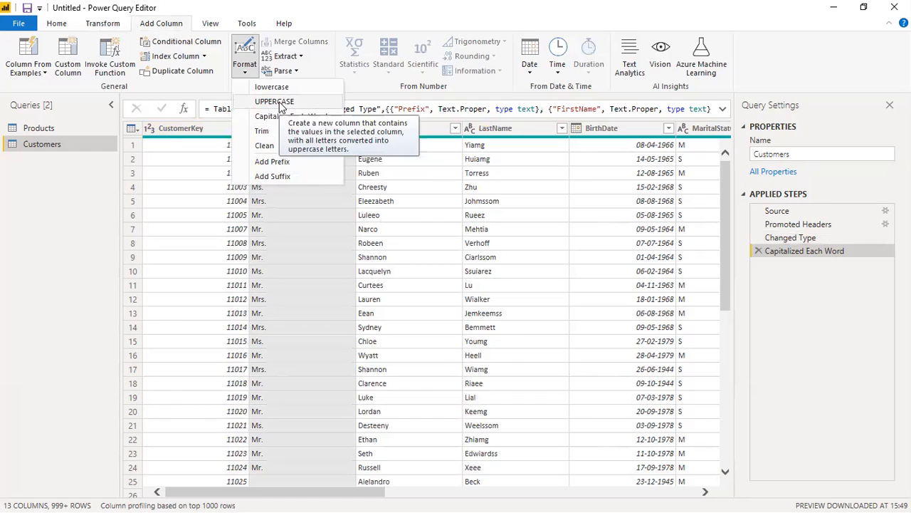
left_click(280, 103)
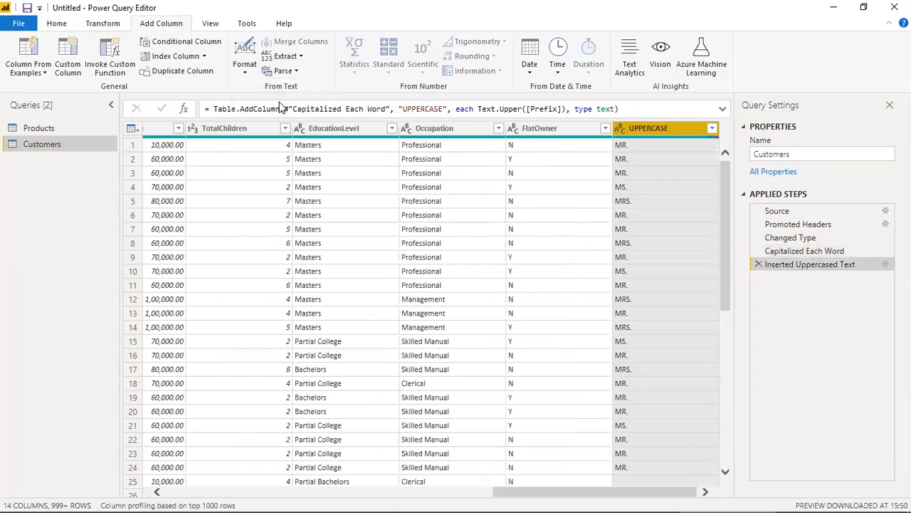
Compare the original Prefix column with the added UPPERCASE column, and the Transform commands with the Add Column commands
left_click_drag(539, 492, 189, 497)
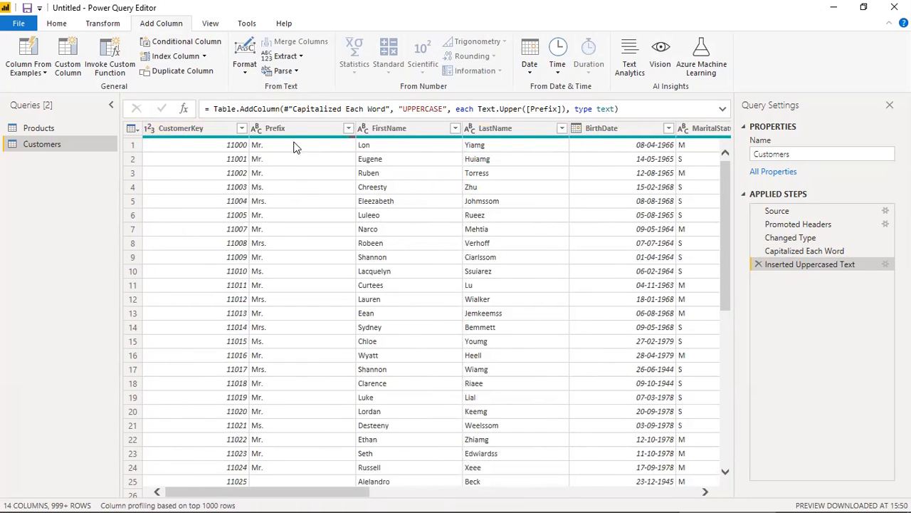
left_click(287, 128)
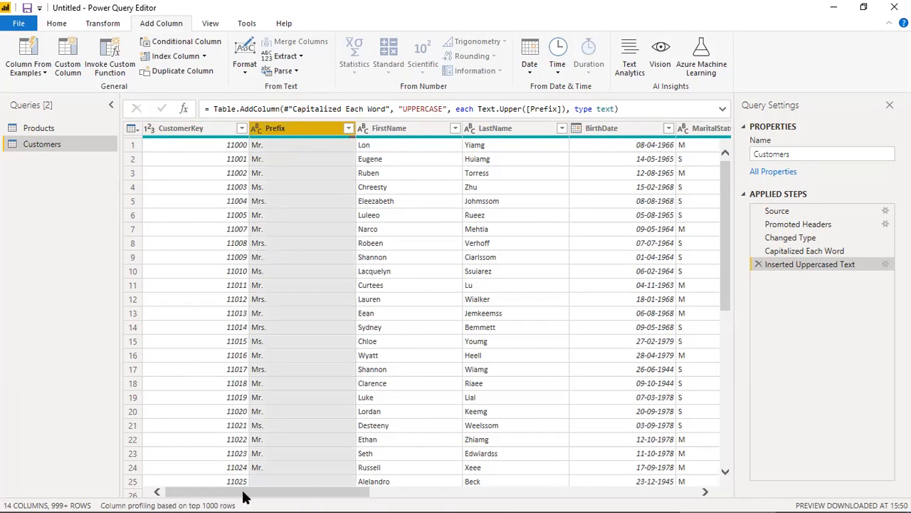
left_click_drag(260, 494, 655, 494)
left_click(636, 128)
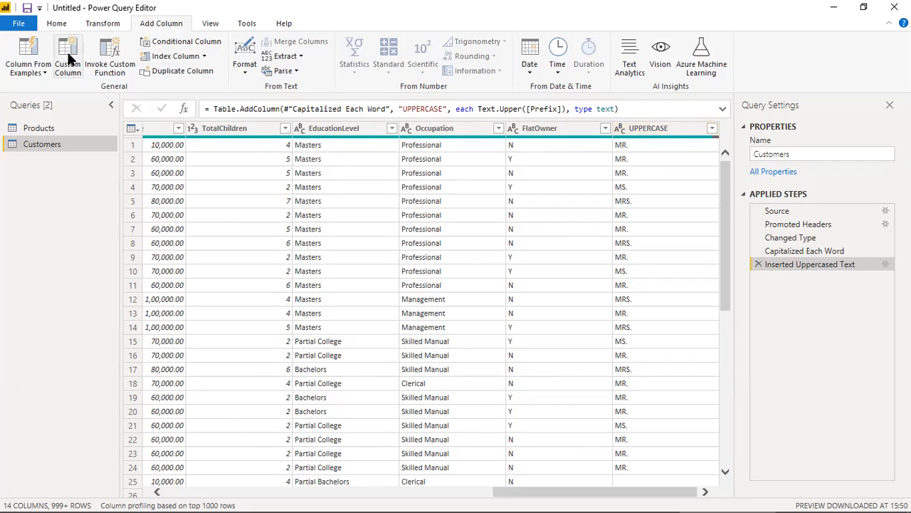
left_click(100, 25)
left_click(163, 27)
left_click(112, 27)
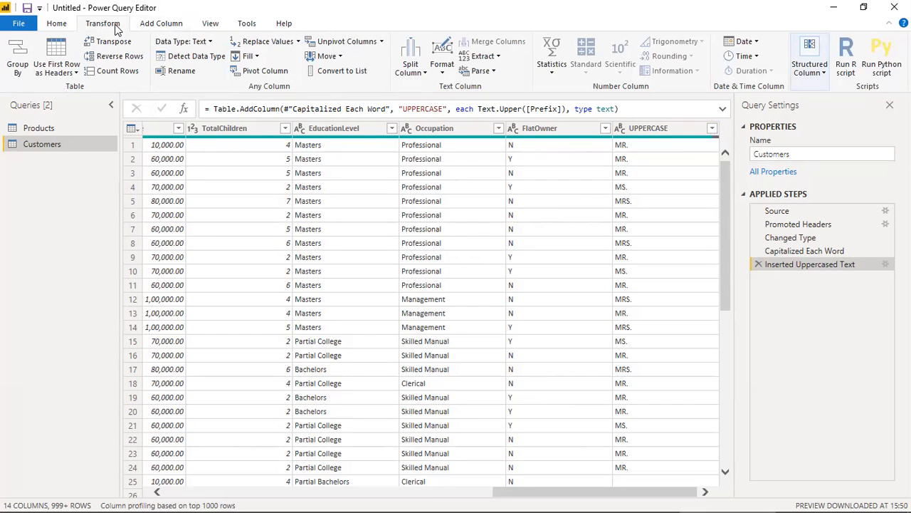
left_click(160, 25)
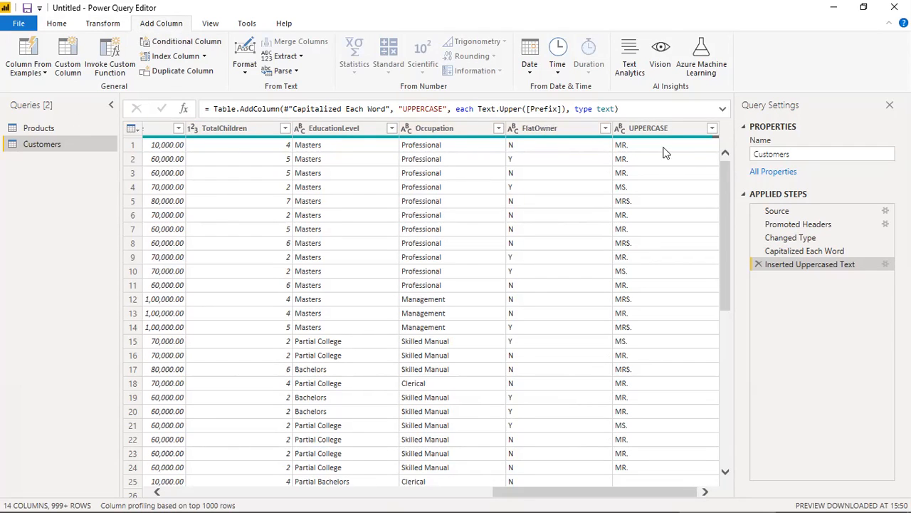
Remove the UPPERCASE column from the Customers query
left_click(651, 129)
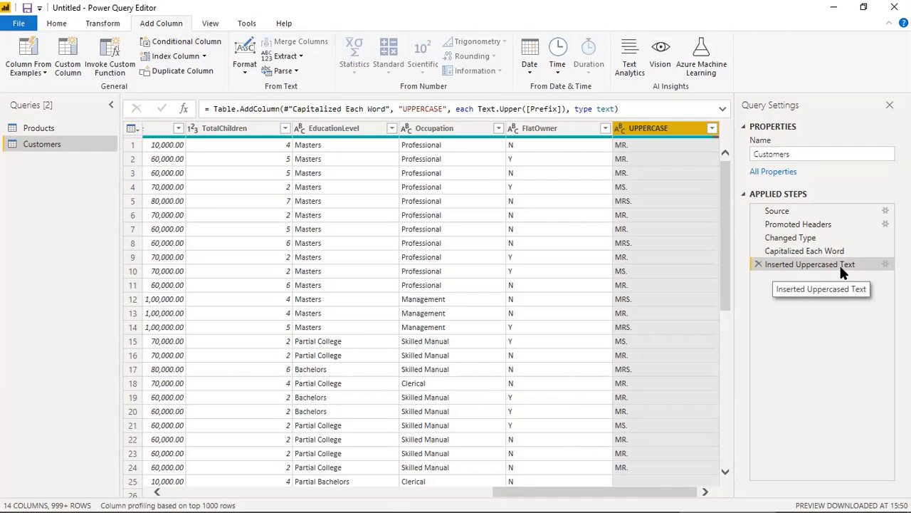
right_click(633, 134)
left_click(669, 153)
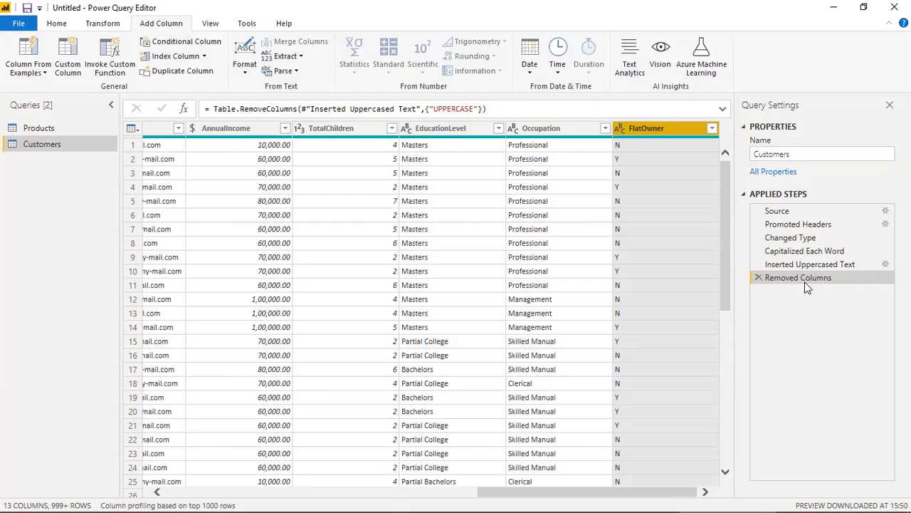
Delete the Removed Columns and Inserted Uppercased Text steps from the Customers query
left_click(758, 278)
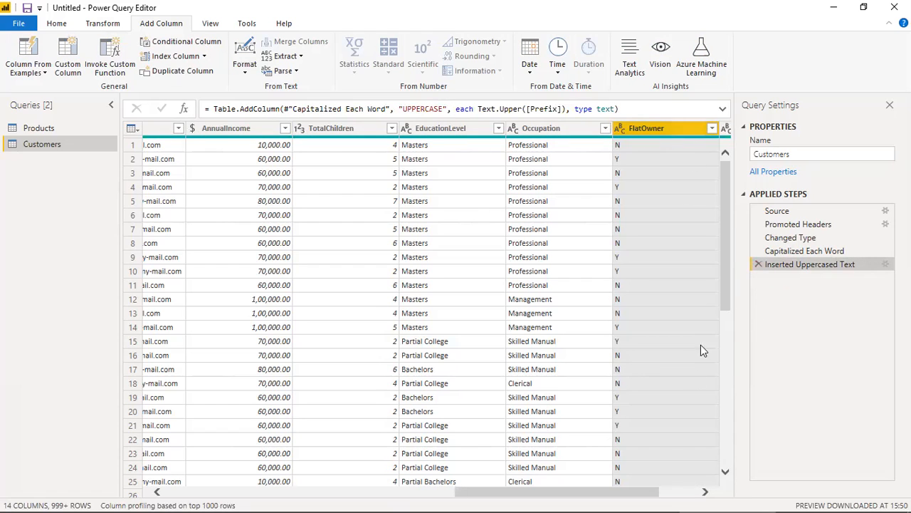
left_click(673, 492)
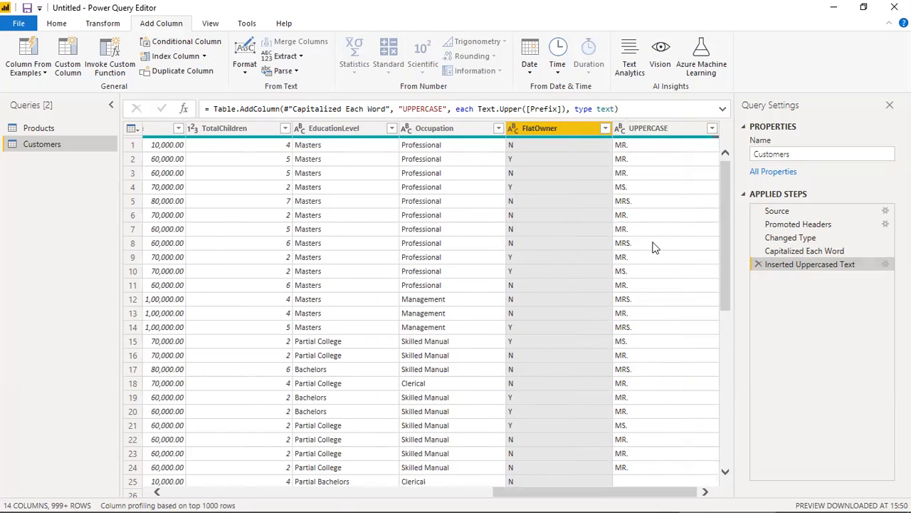
left_click(655, 132)
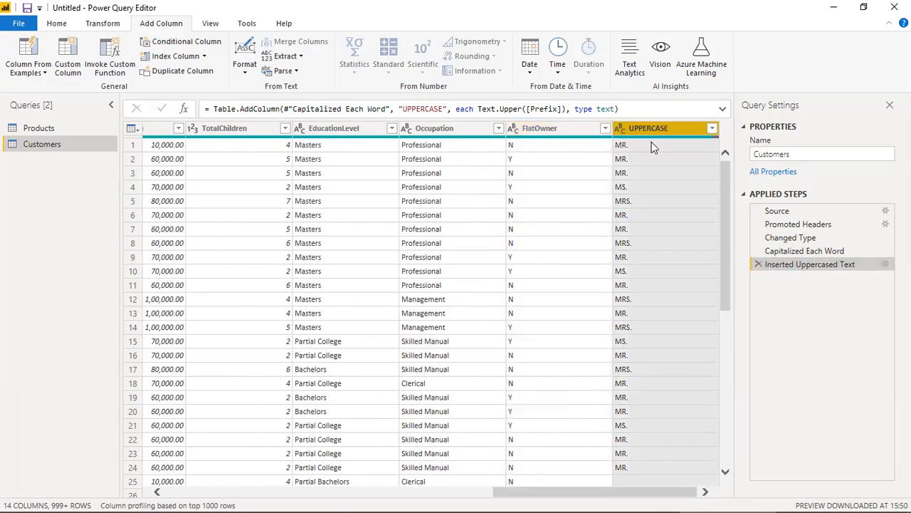
left_click(758, 264)
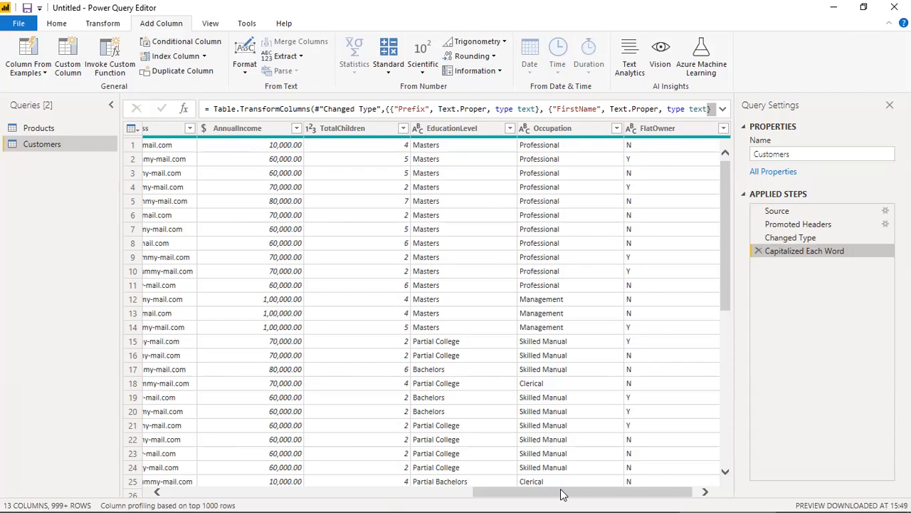
key("alt+Tab")
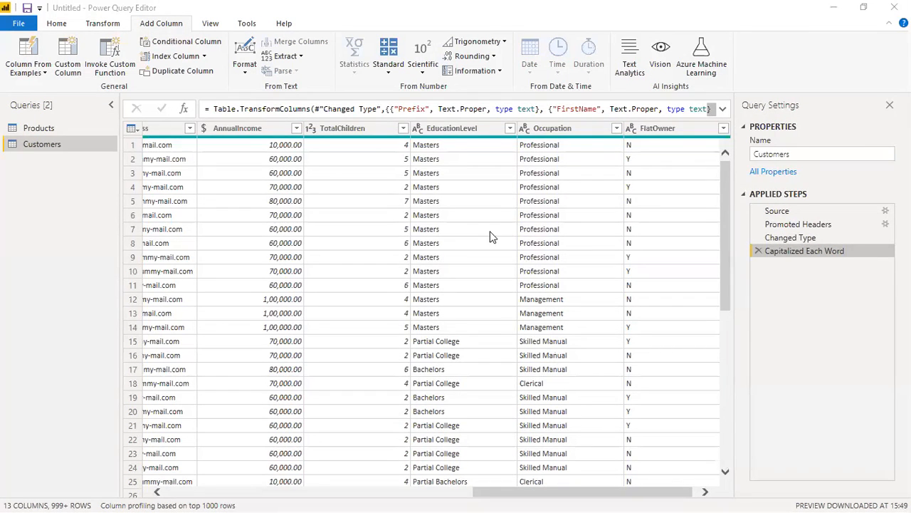
left_click(168, 491)
left_click(168, 491)
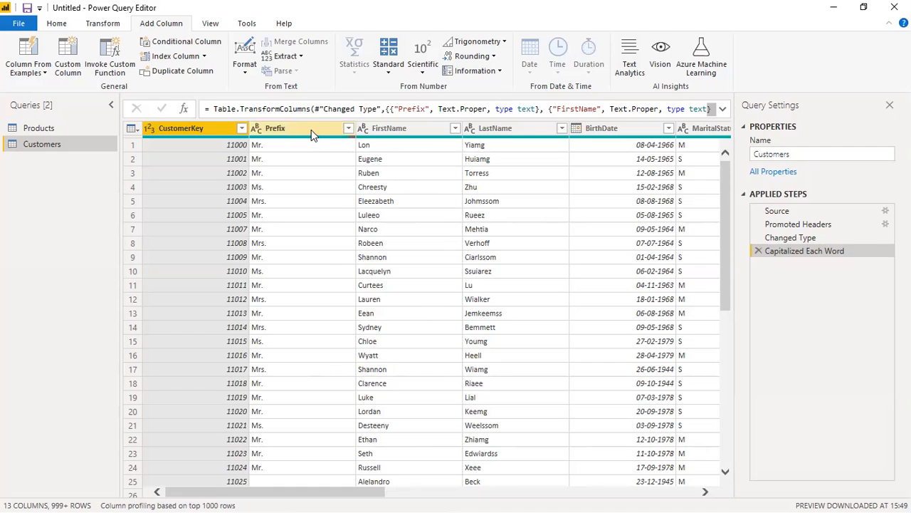
left_click_drag(247, 496, 339, 497)
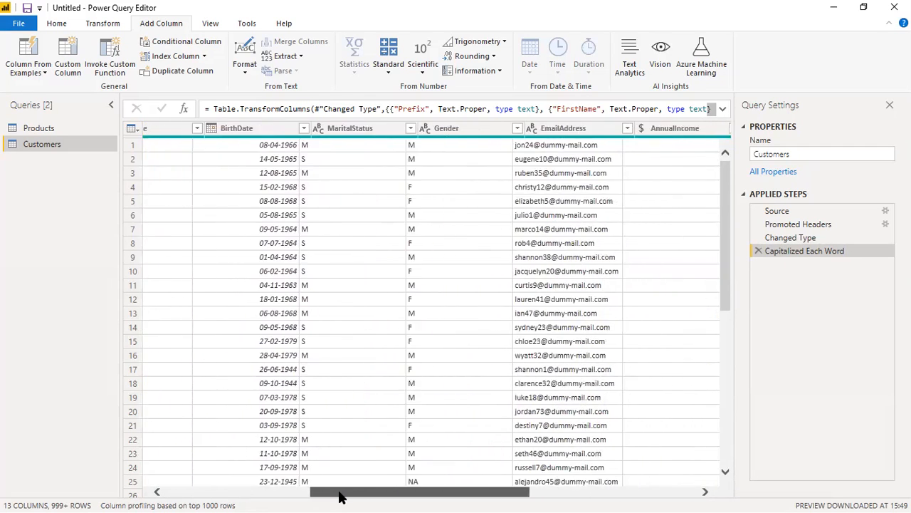
scroll(340, 497, "right", 10)
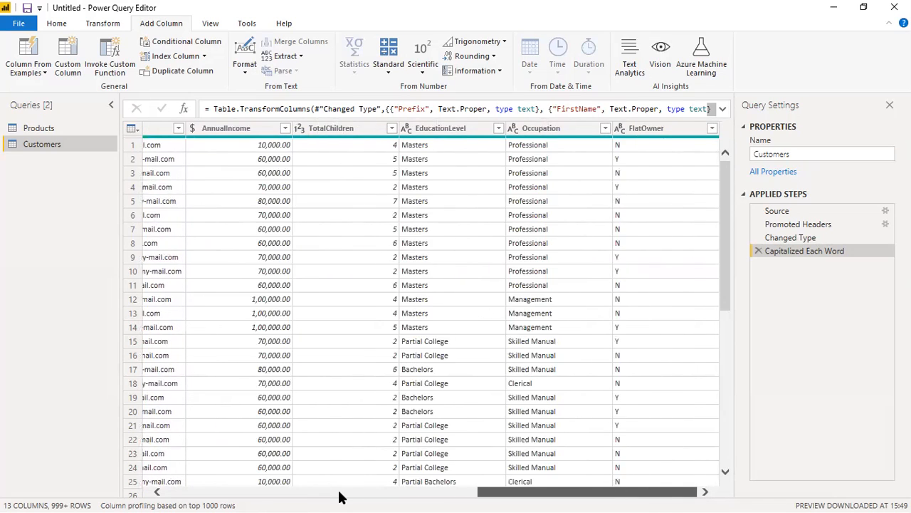
scroll(340, 497, "left", 10)
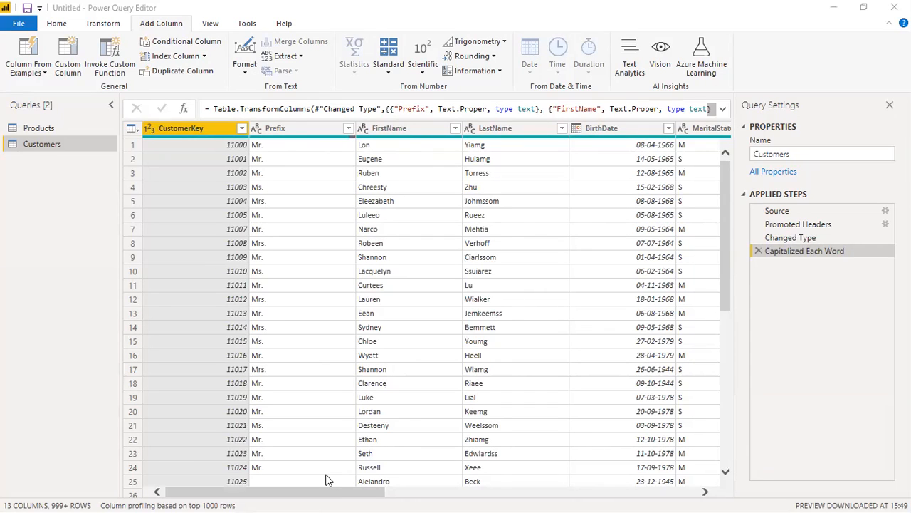
Set up a merge of the Prefix, FirstName and LastName columns into an added column, with Space as the separator
left_click(296, 130)
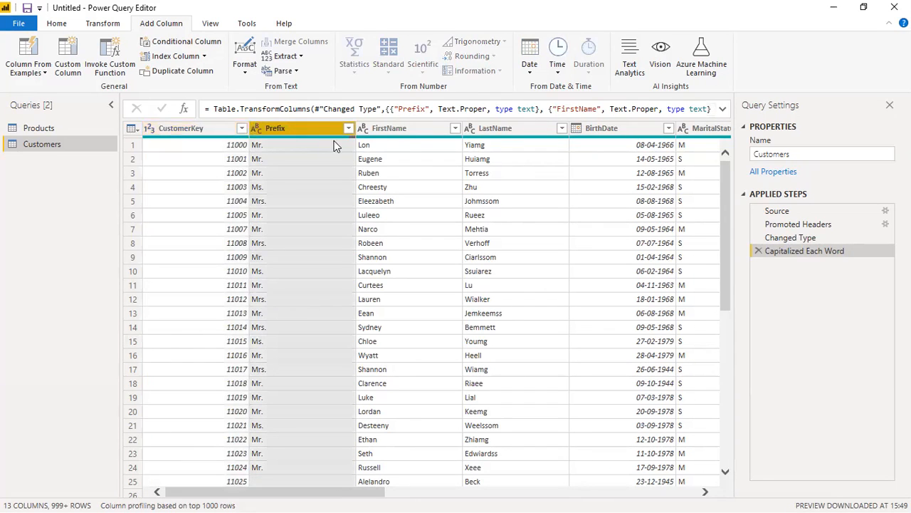
left_click(397, 129, "ctrl")
left_click(522, 127, "ctrl")
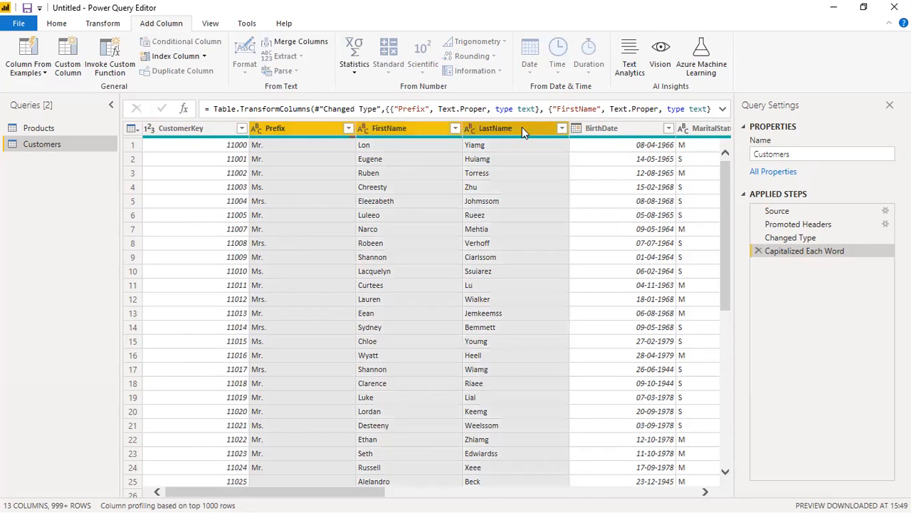
left_click(108, 29)
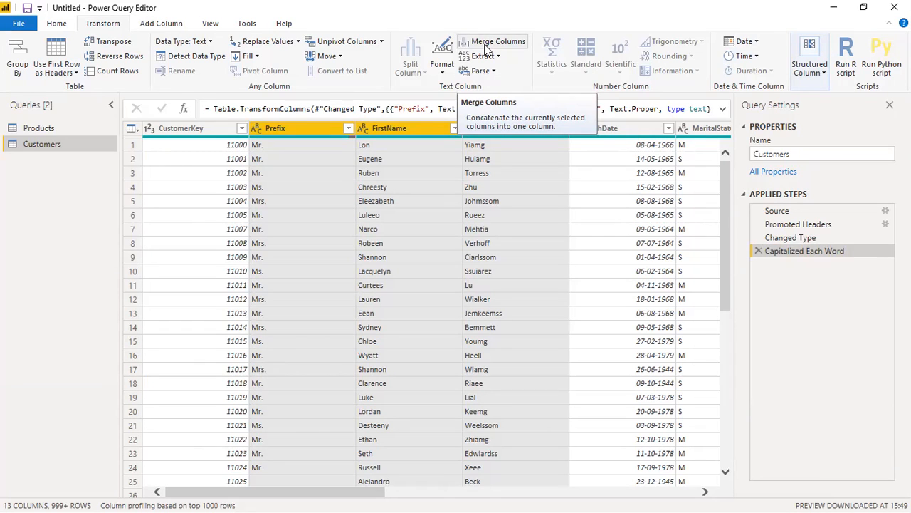
left_click(159, 24)
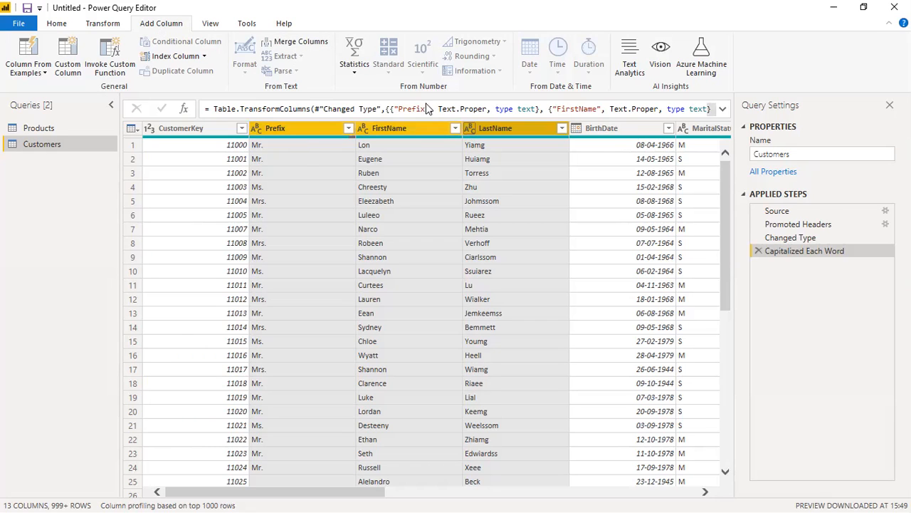
left_click(308, 47)
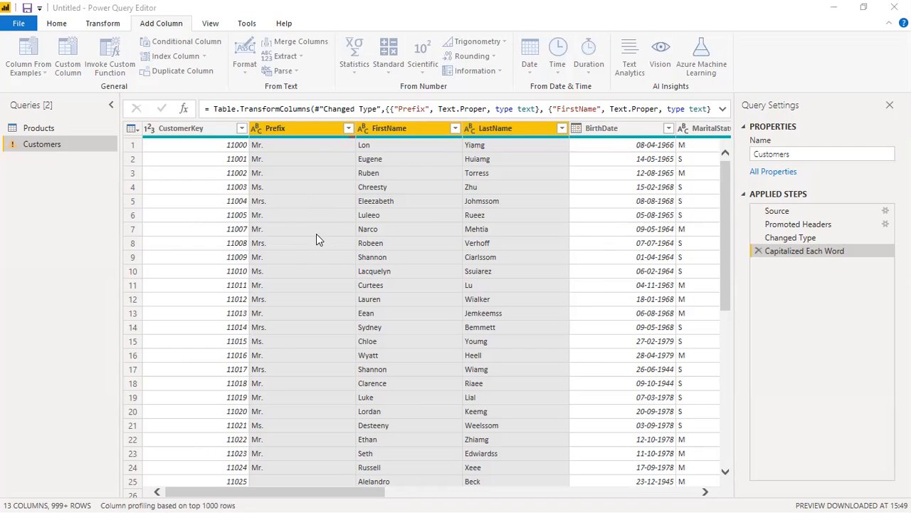
left_click(291, 249)
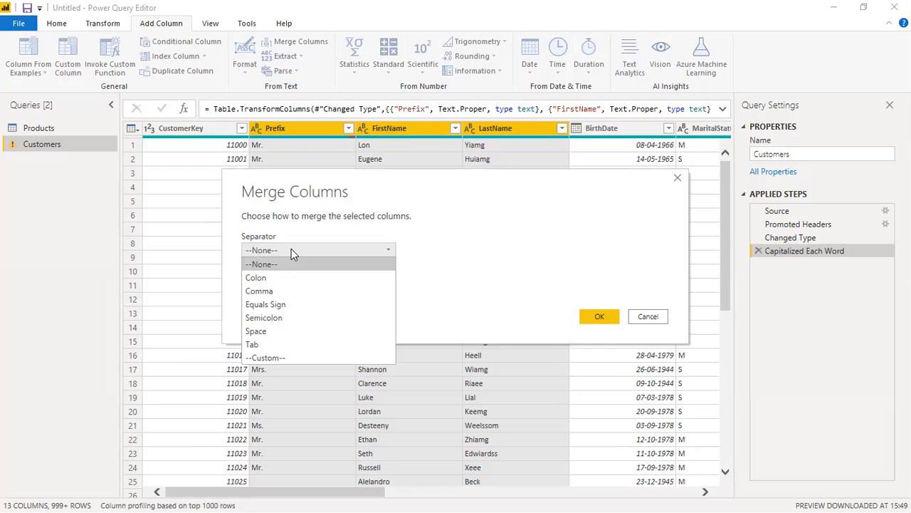
left_click(281, 265)
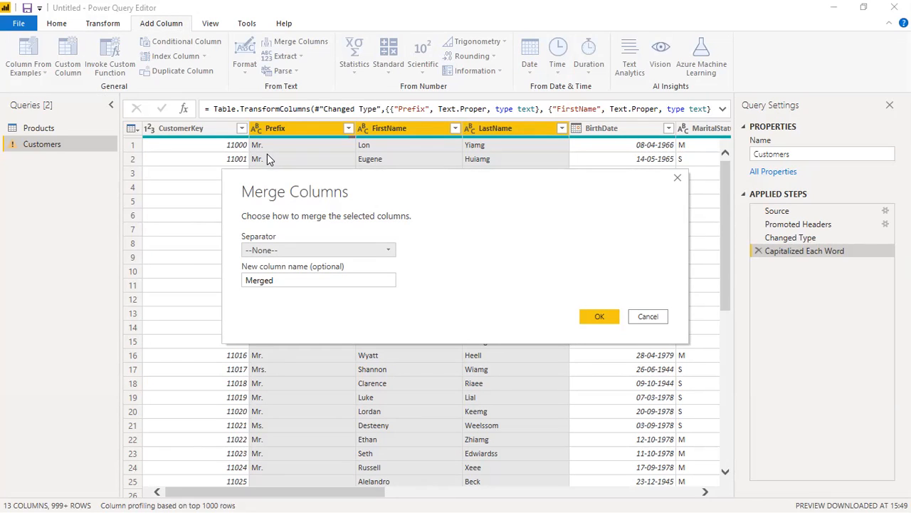
left_click(279, 249)
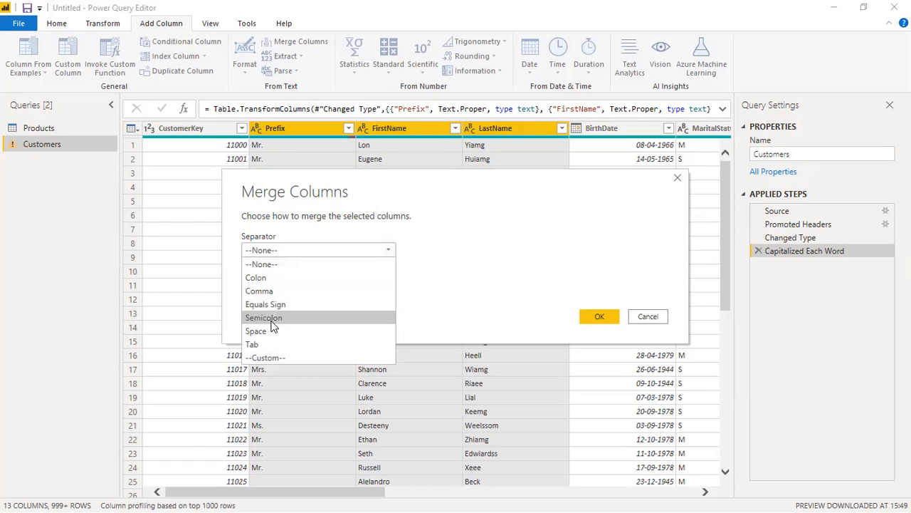
left_click(274, 331)
Name the merged column FullName and create it in the Customers query
left_click(275, 282)
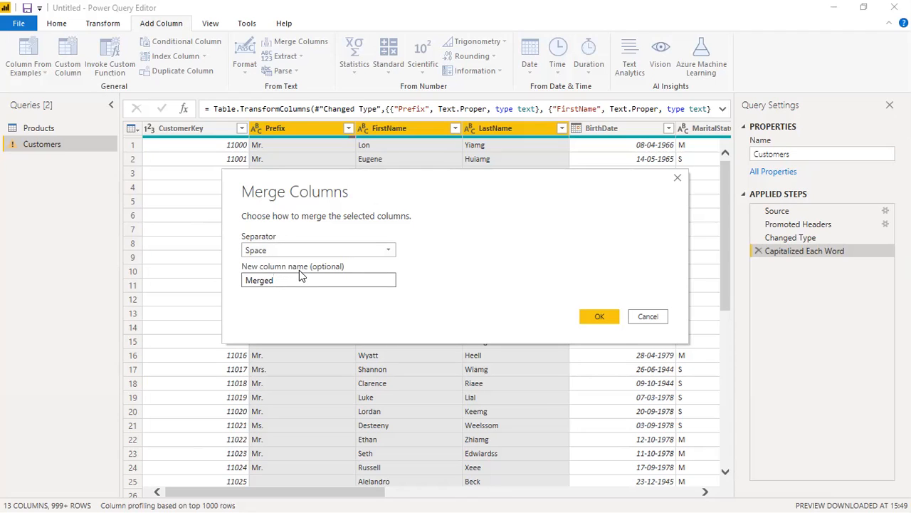
key("ctrl+a")
type("Full Name")
key("Left")
key("Left")
key("Left")
key("Left")
key("BackSpace")
left_click(600, 316)
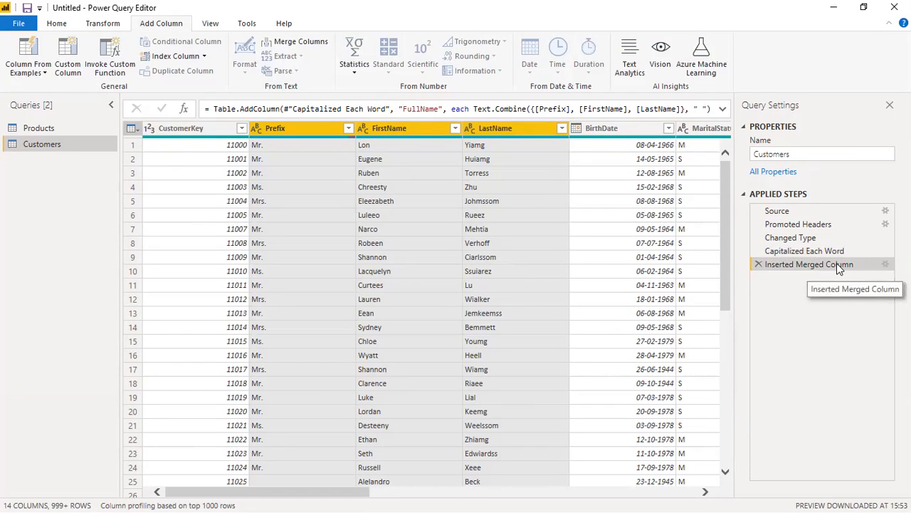
left_click(377, 492)
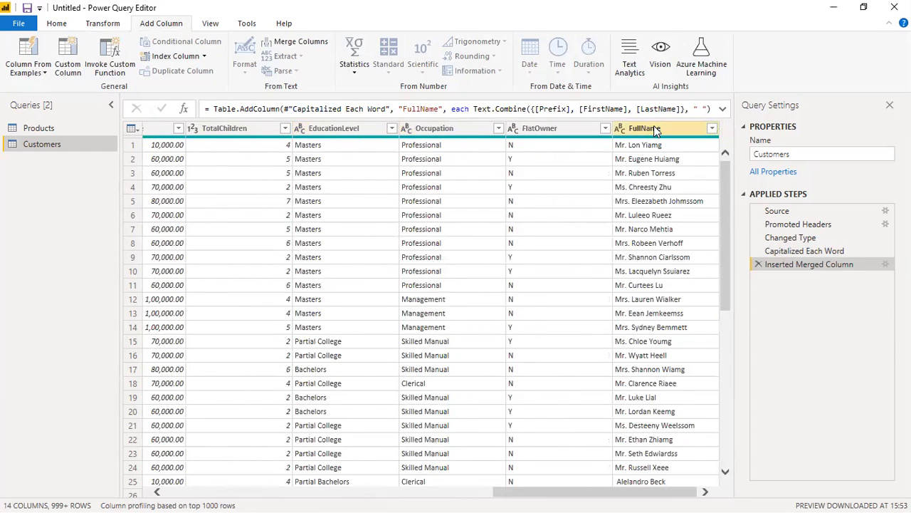
Rename the Inserted Merged Column applied step as Inserted Fullname Column
right_click(795, 265)
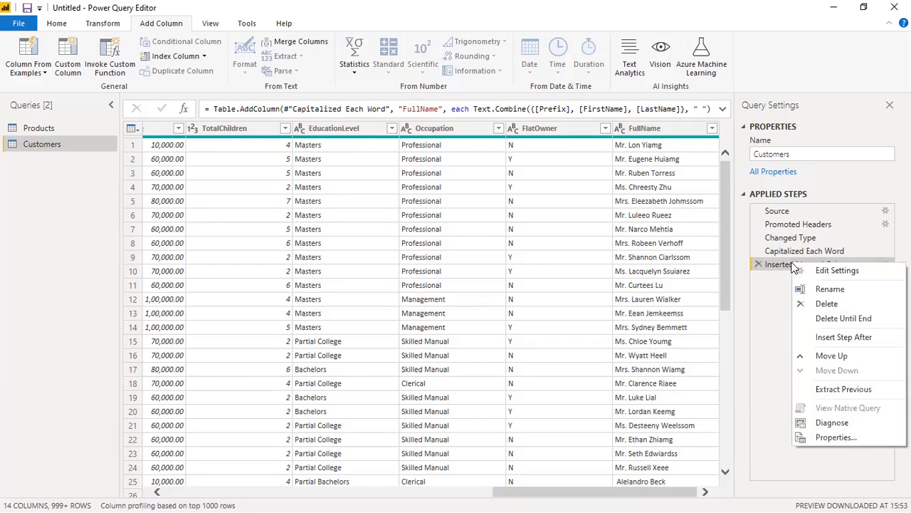
left_click(812, 288)
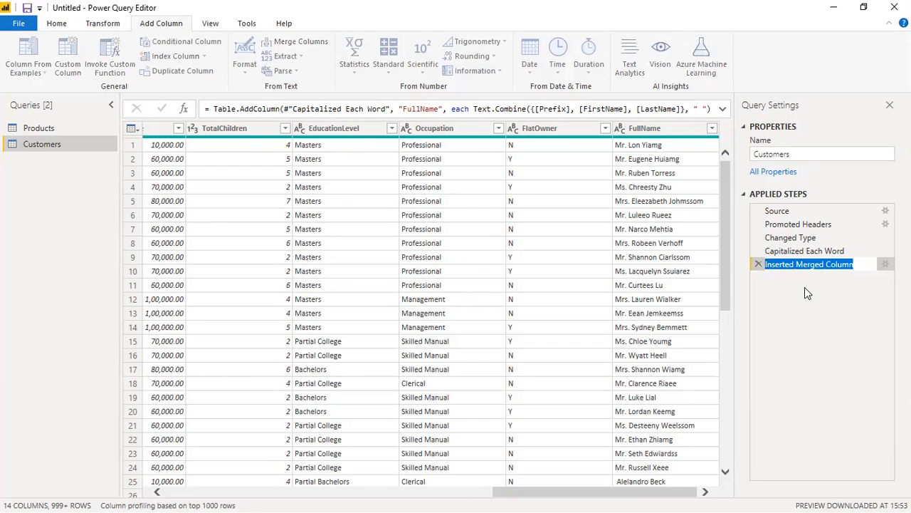
key("Home")
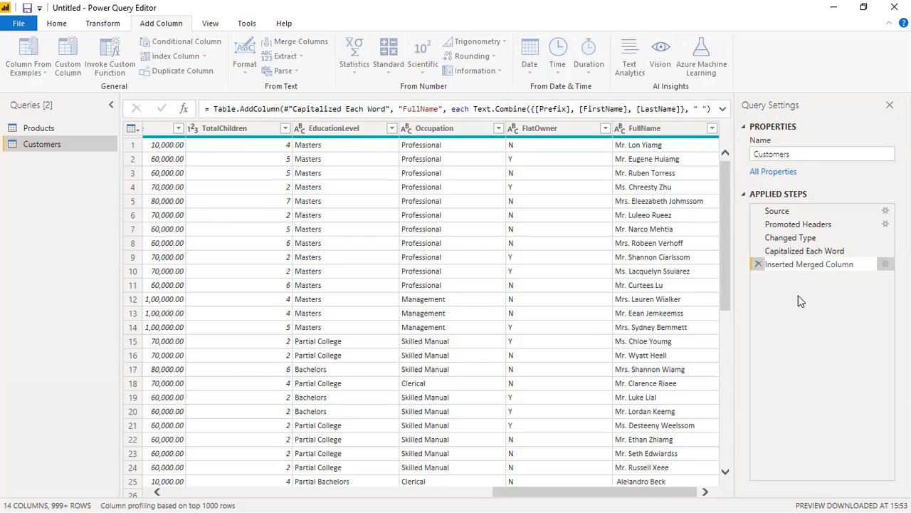
key("ctrl+Right")
key("ctrl+shift+Right")
type("Fullname")
key("Return")
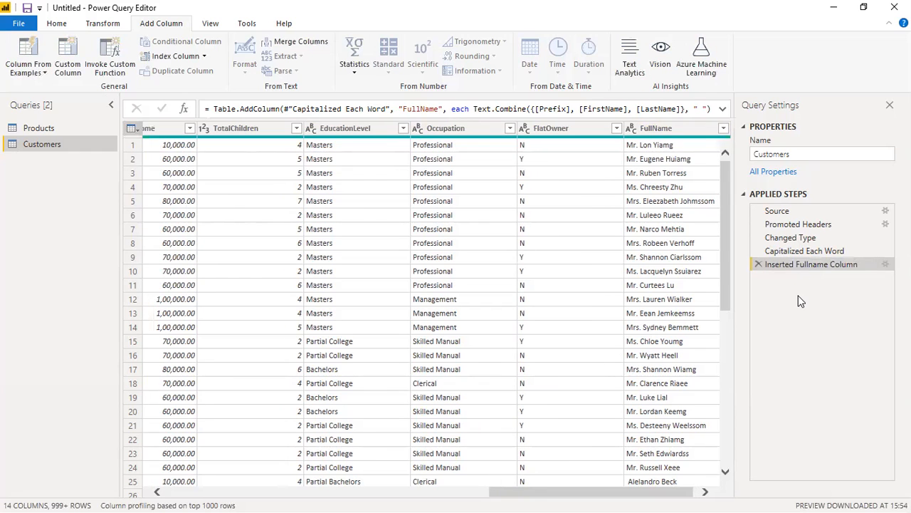
Rename the FullName column as User'sFullName and delete that rename from the applied steps
right_click(656, 126)
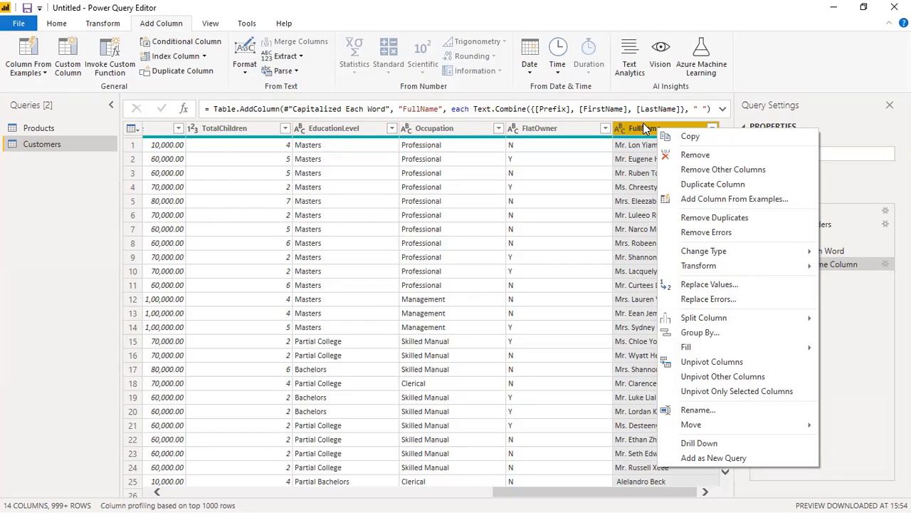
left_click(697, 410)
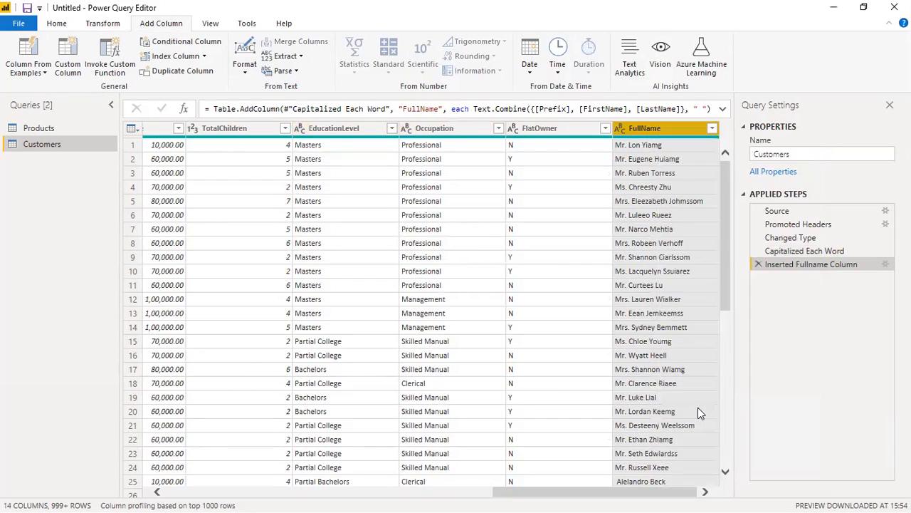
left_click(645, 128)
type("Users")
key("BackSpace")
type("'s")
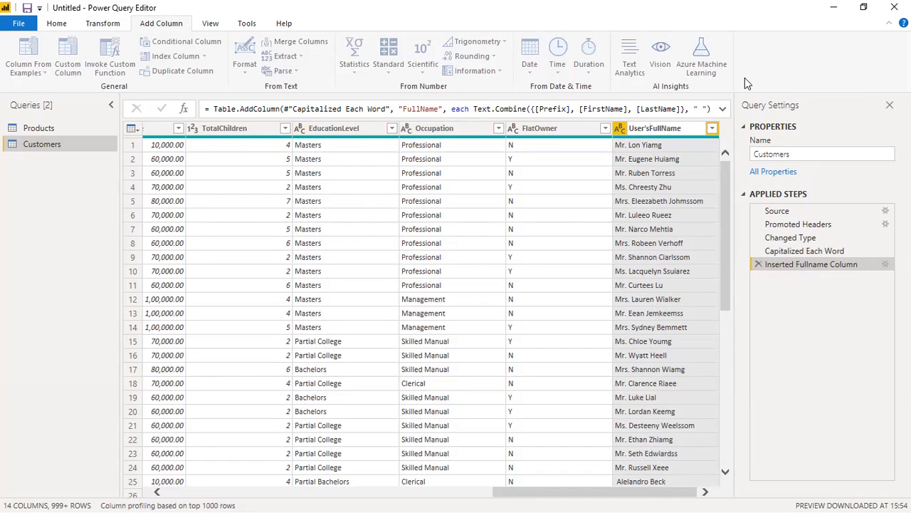
key("Return")
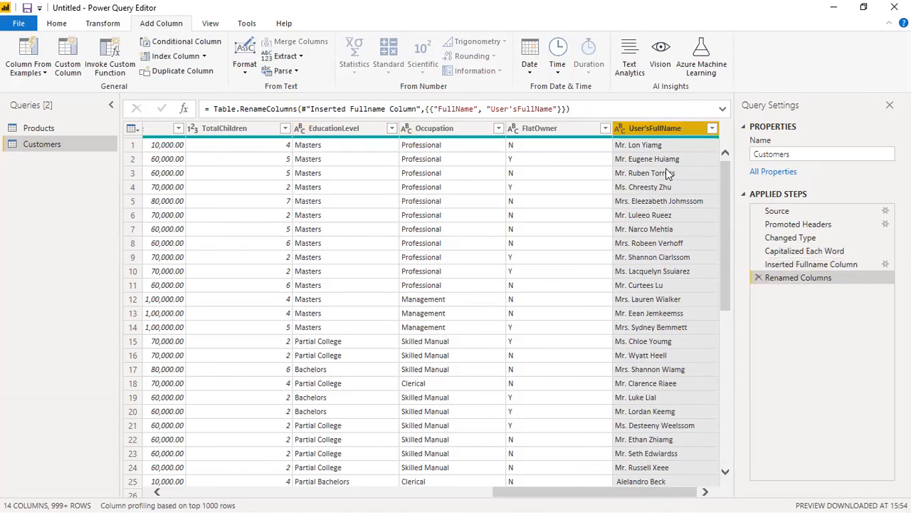
left_click(758, 278)
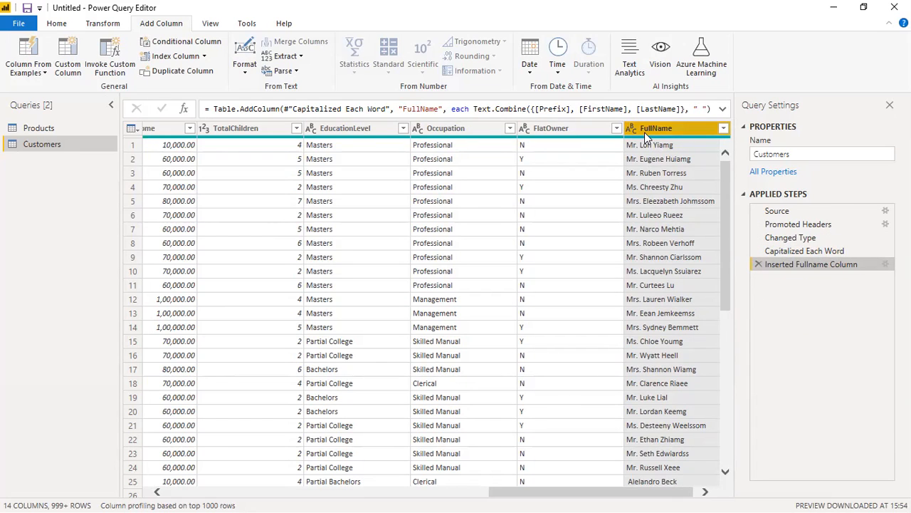
Add a new column extracting the text before the @ delimiter from the EmailAddress column
left_click(568, 148)
key("Left")
key("Left")
key("Left")
key("Left")
key("Left")
key("Left")
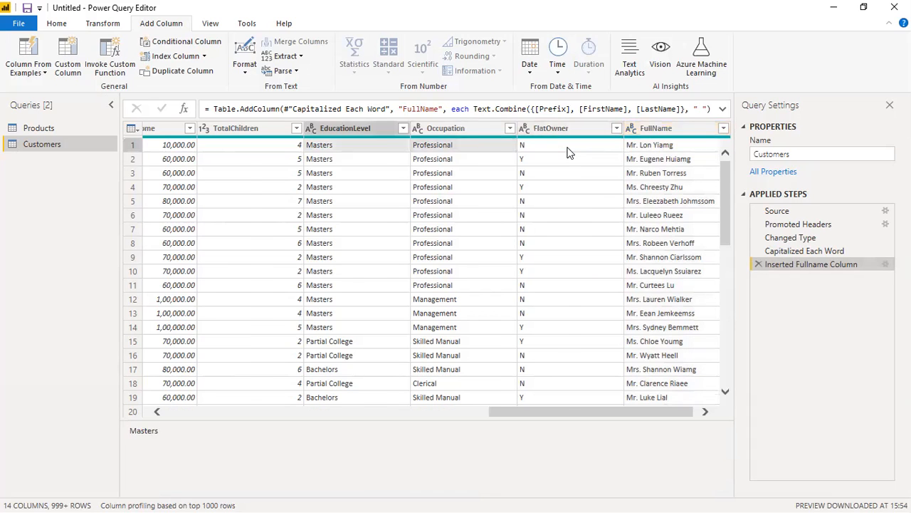
key("Right")
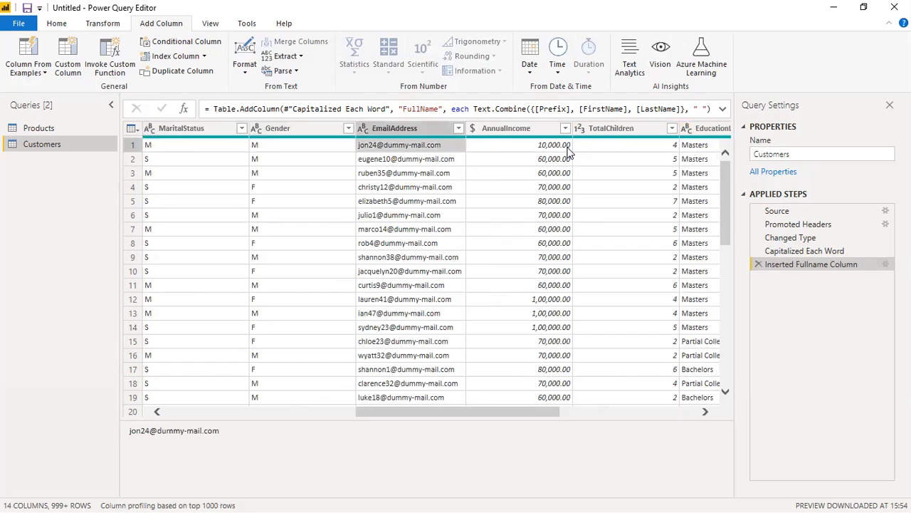
left_click(397, 130)
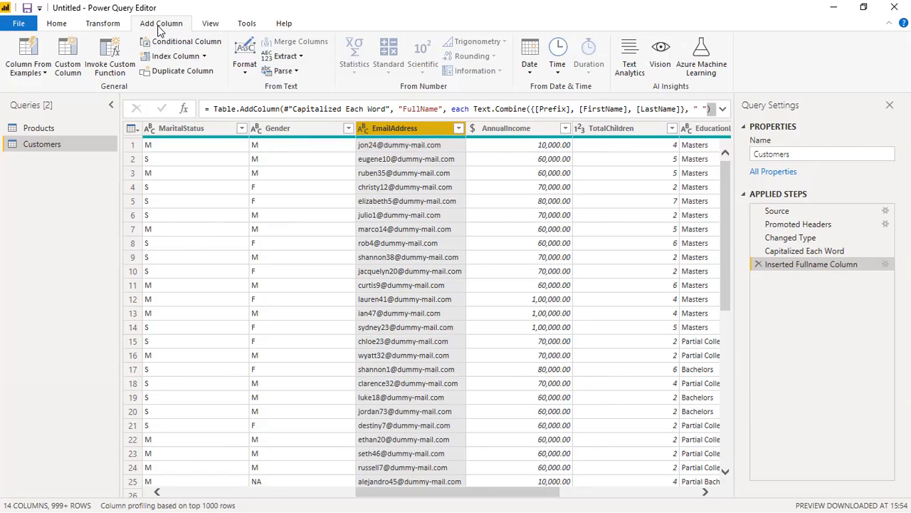
left_click(299, 59)
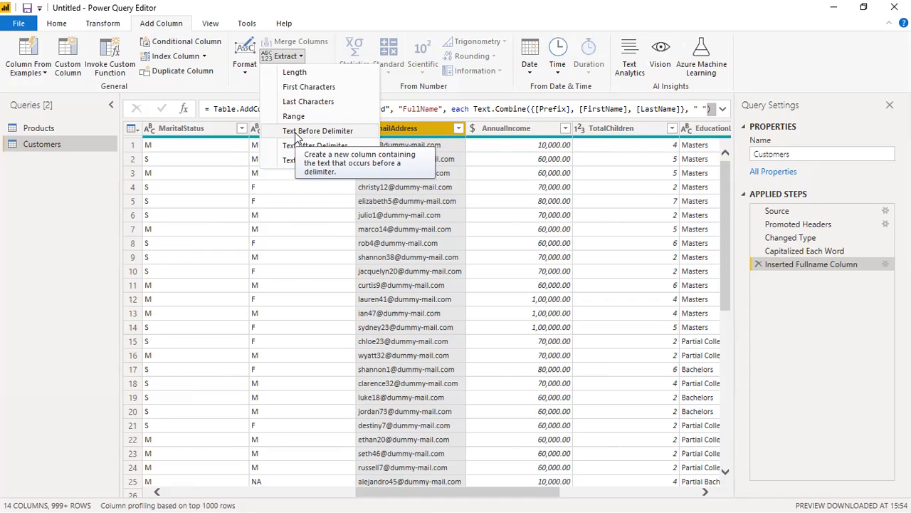
left_click(299, 134)
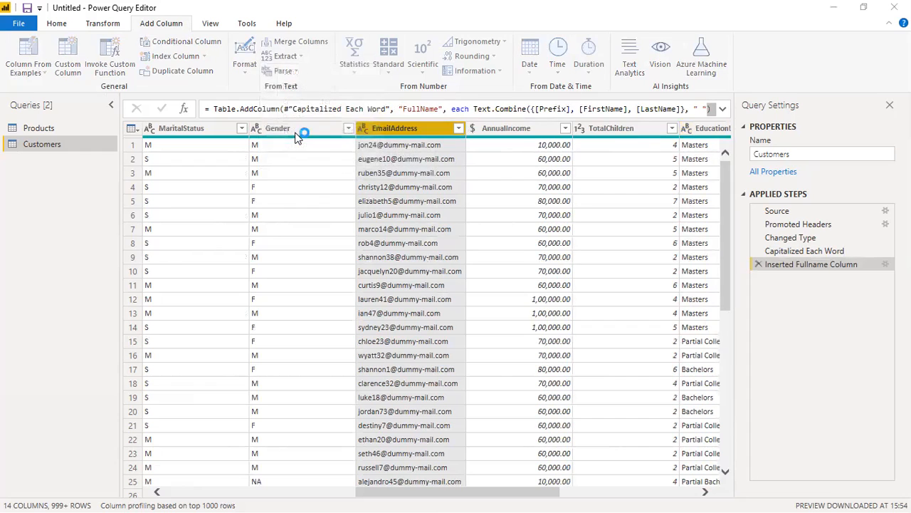
left_click_drag(417, 186, 530, 213)
left_click(368, 279)
type("@")
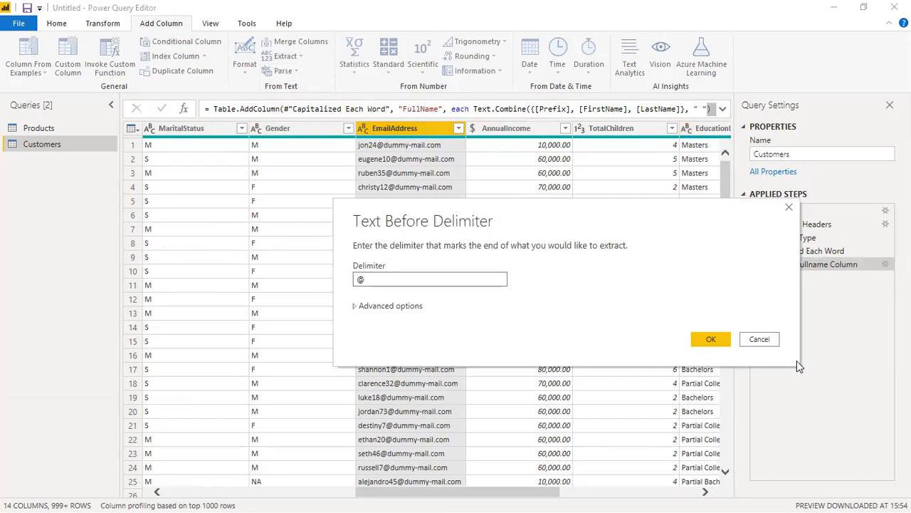
left_click(705, 339)
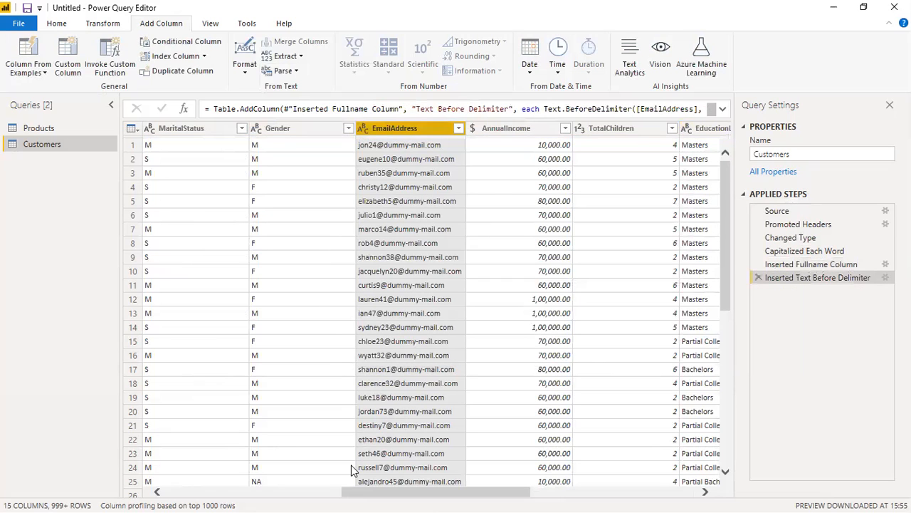
Move the Text Before Delimiter column so that it directly follows the EmailAddress column
scroll(359, 493, "right", 10)
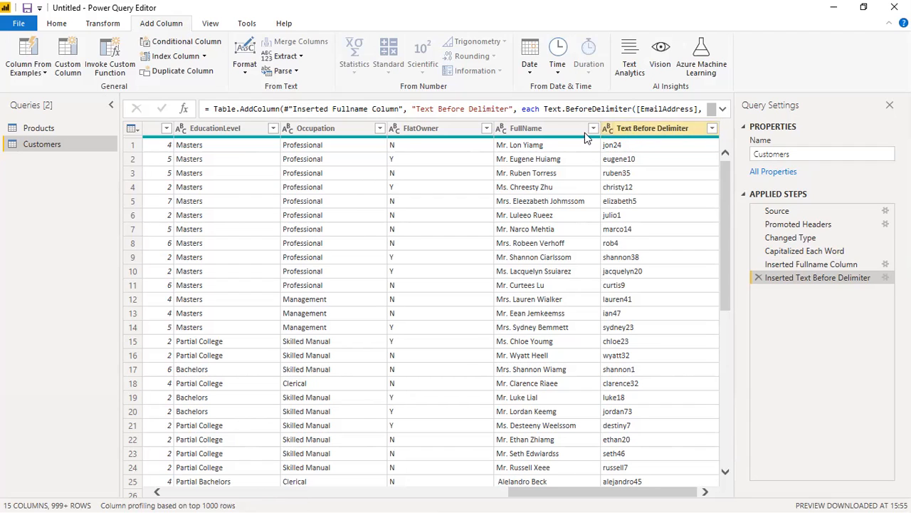
left_click(641, 134)
left_click_drag(643, 134, 357, 143)
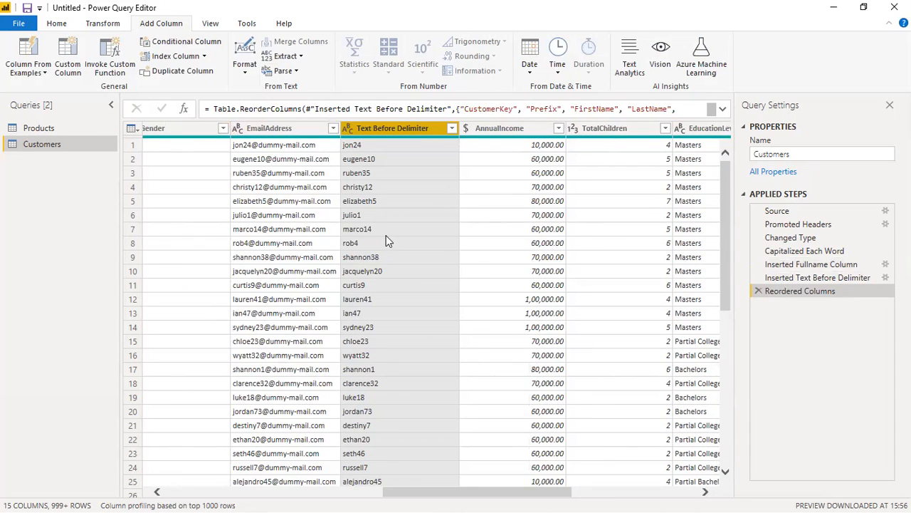
left_click(271, 129)
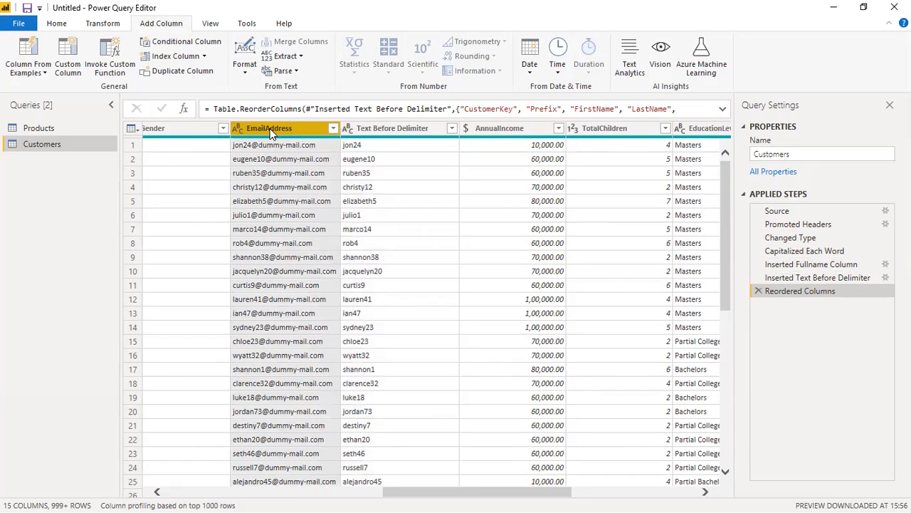
left_click(300, 57)
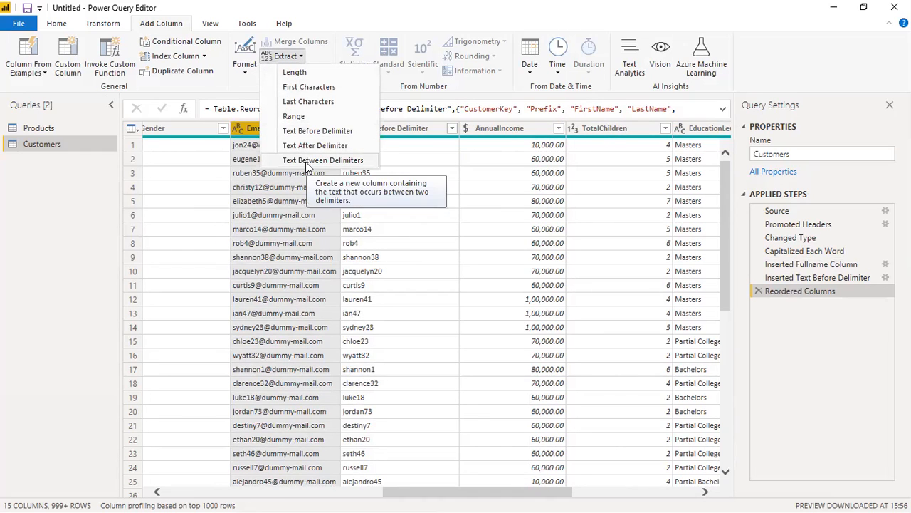
left_click(306, 162)
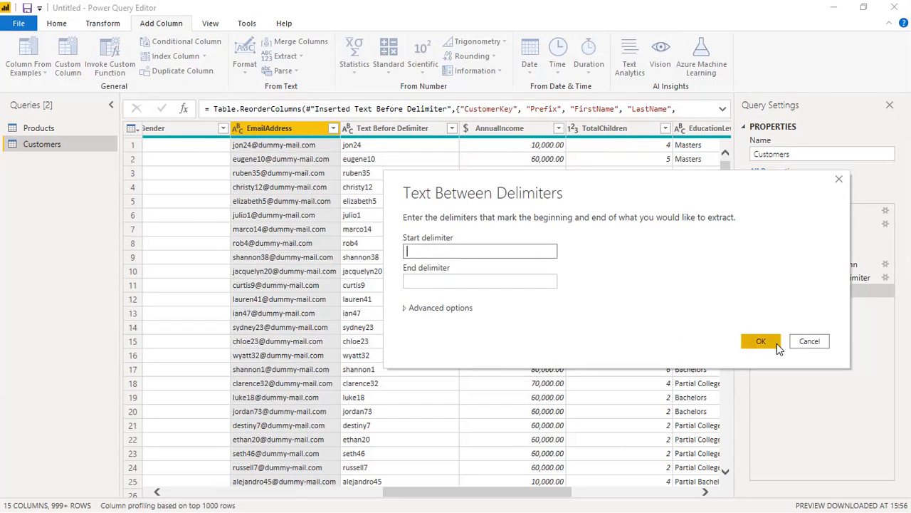
left_click(808, 341)
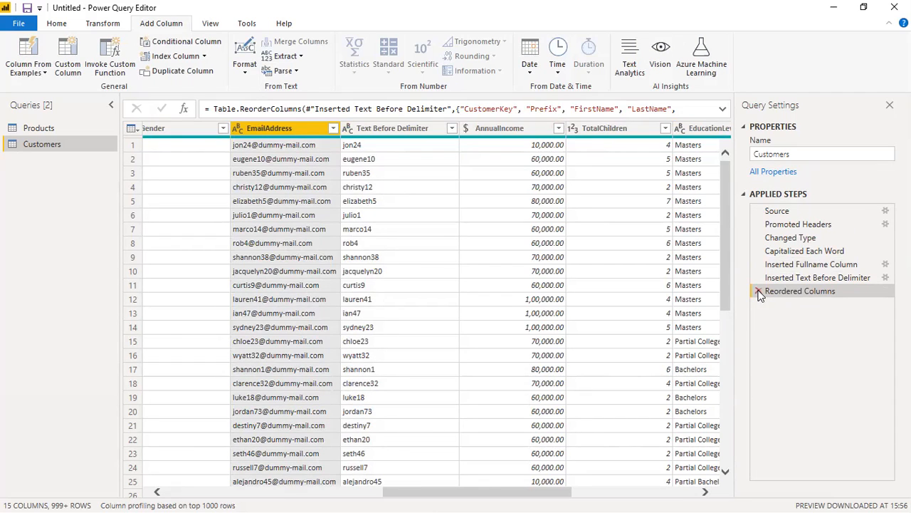
Delete the Reordered Columns applied step and add a column extracting the text between @ and .com from the EmailAddress column
left_click(758, 291)
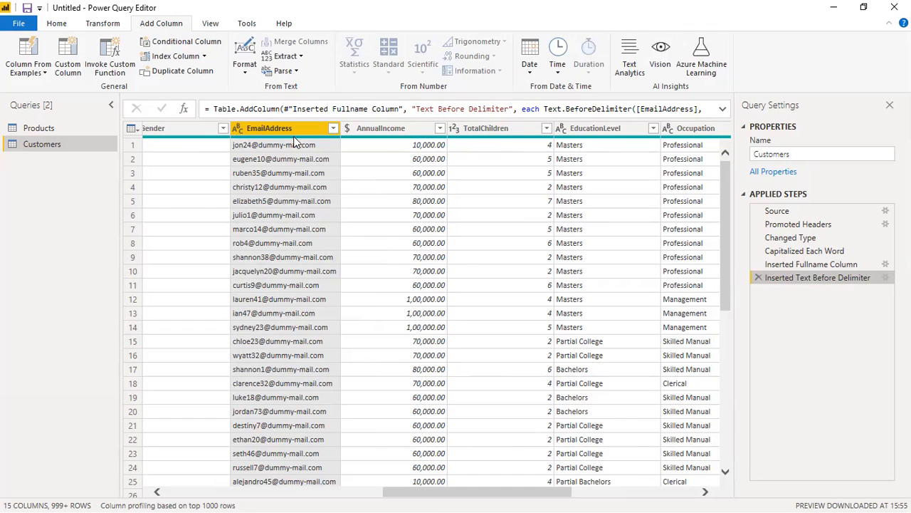
right_click(269, 132)
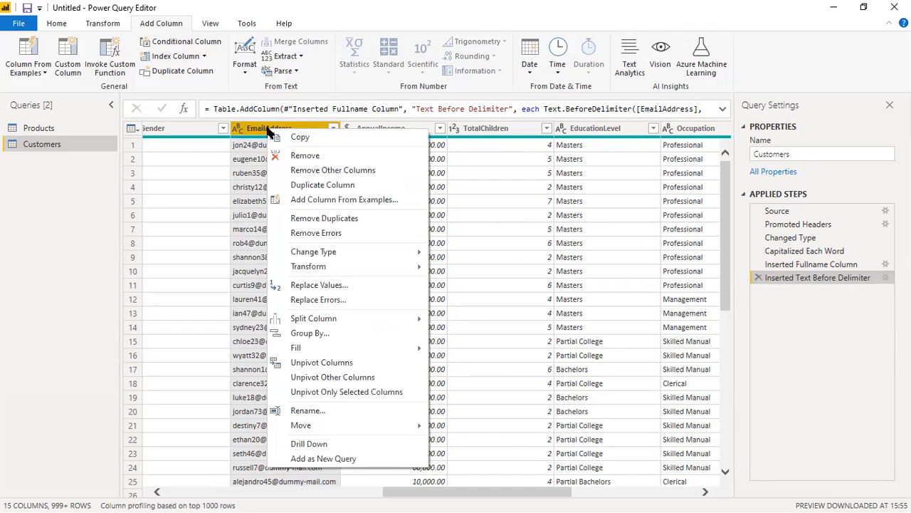
left_click(301, 57)
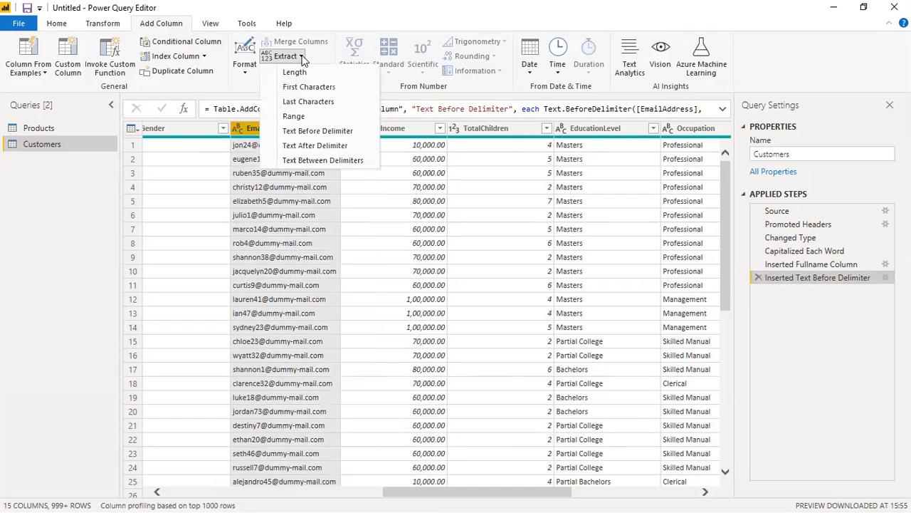
left_click(320, 160)
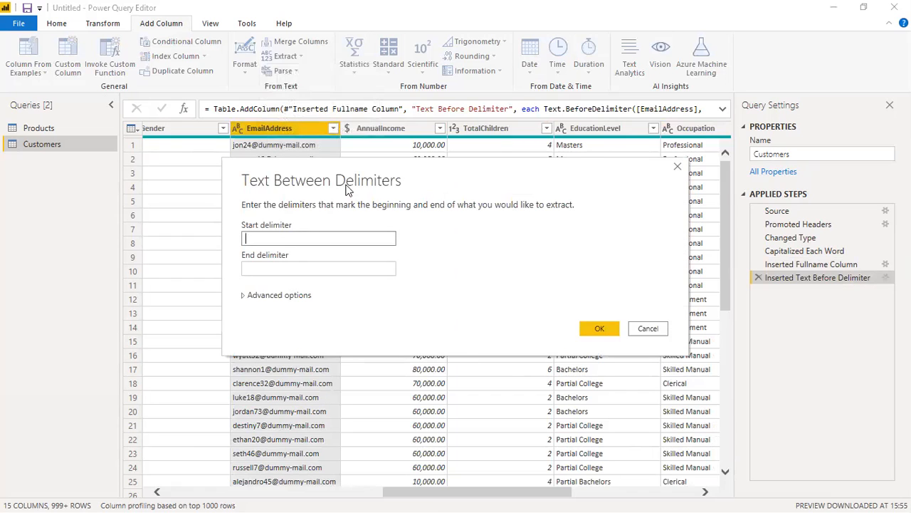
left_click_drag(399, 187, 472, 221)
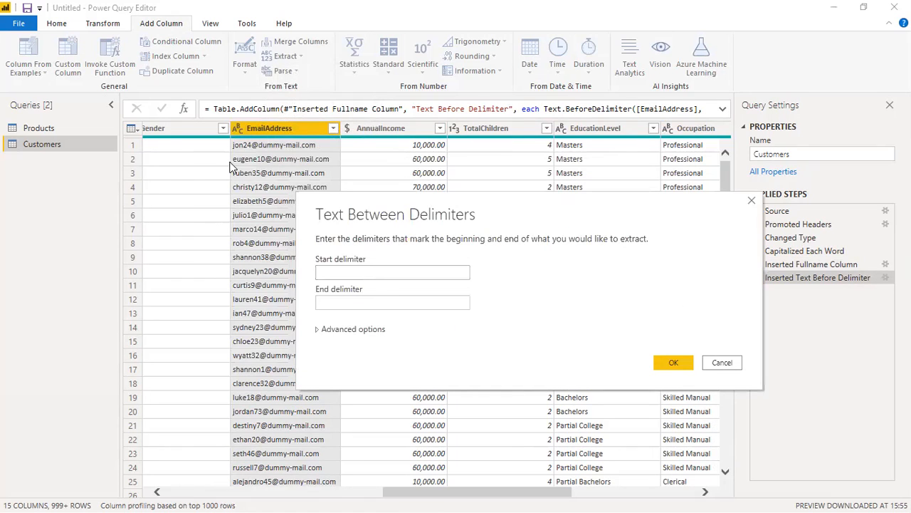
left_click(333, 274)
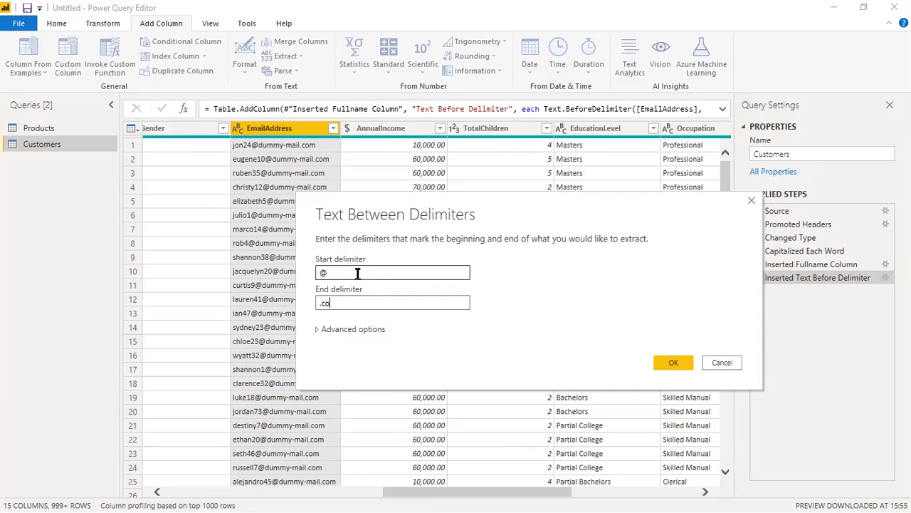
left_click(672, 363)
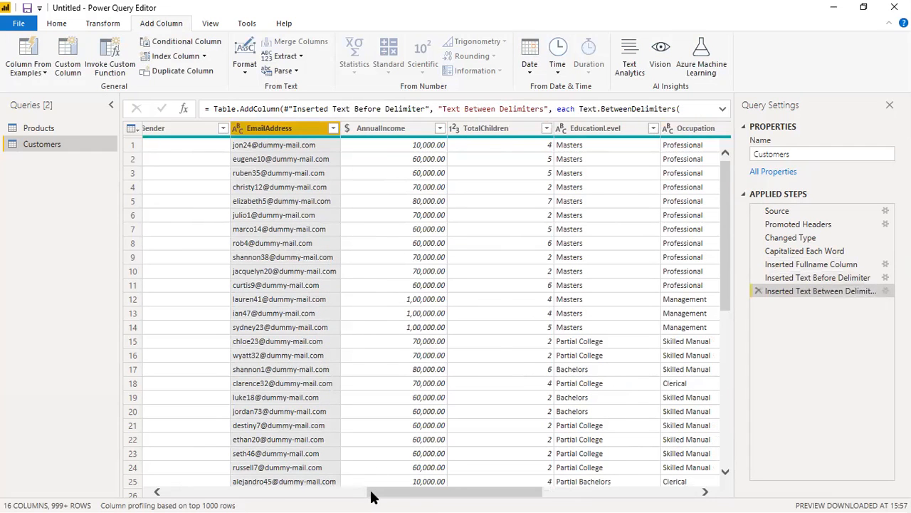
scroll(374, 494, "right", 3)
scroll(377, 496, "right", 3)
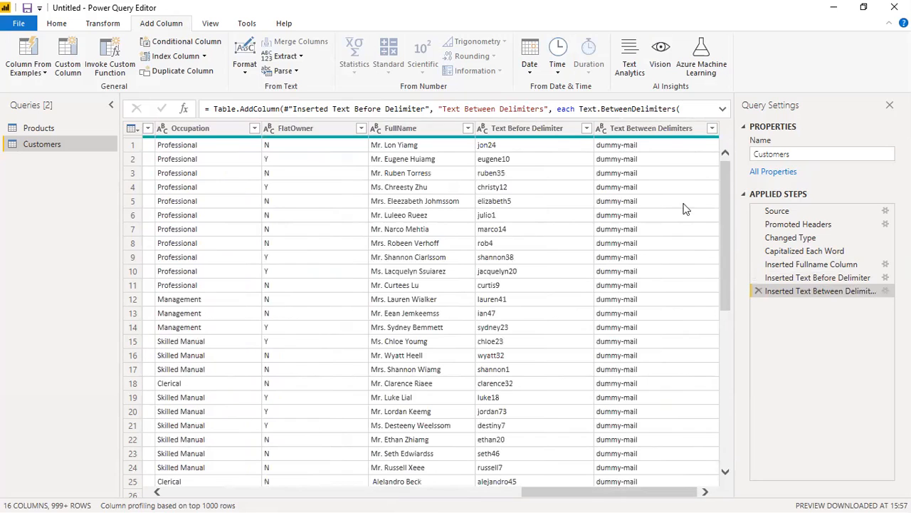
Replace the hyphen "-" with nothing in the Text Between Delimiters column
left_click(637, 129)
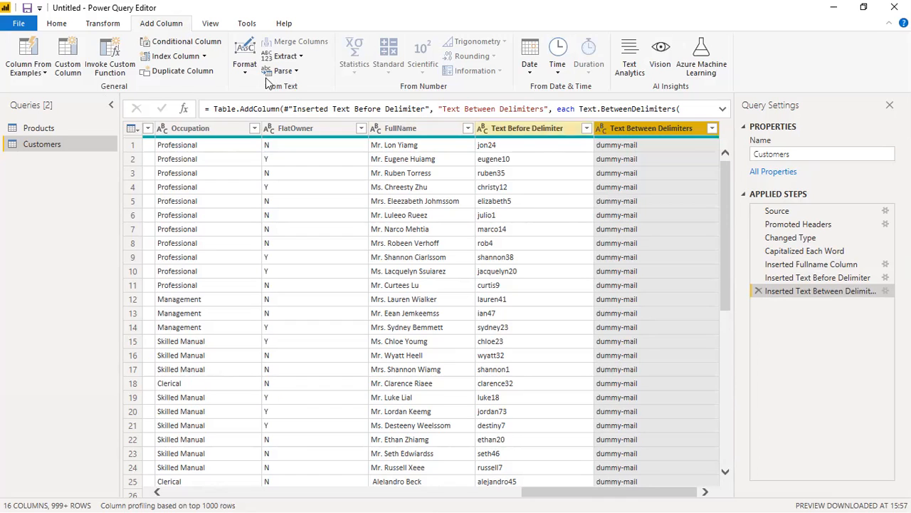
left_click(105, 23)
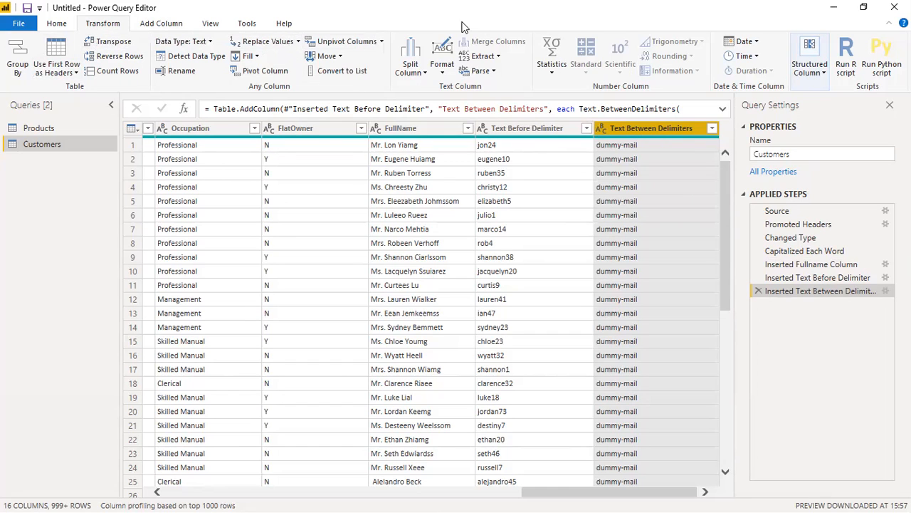
left_click(261, 44)
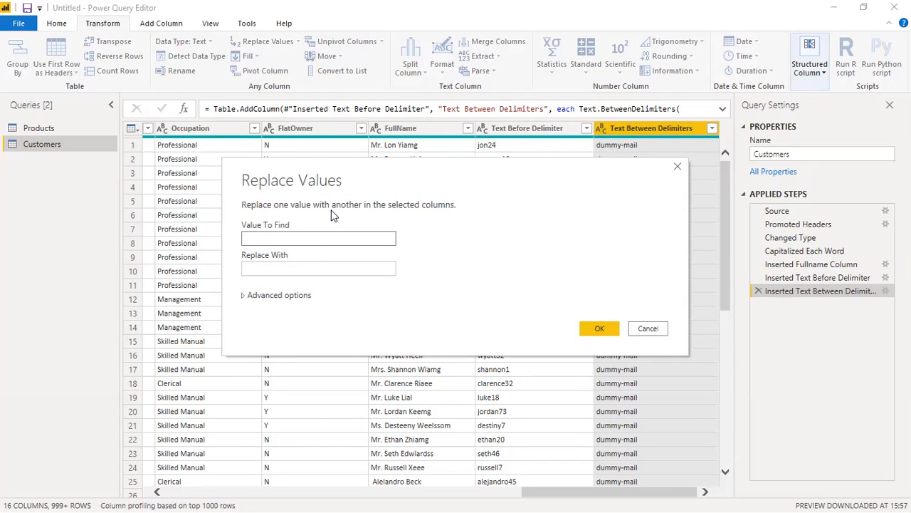
type("-")
key("Tab")
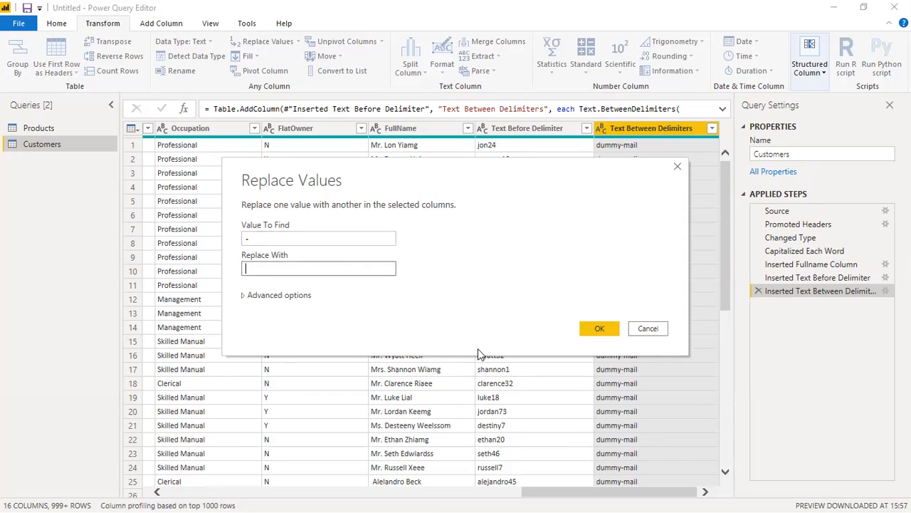
left_click(600, 328)
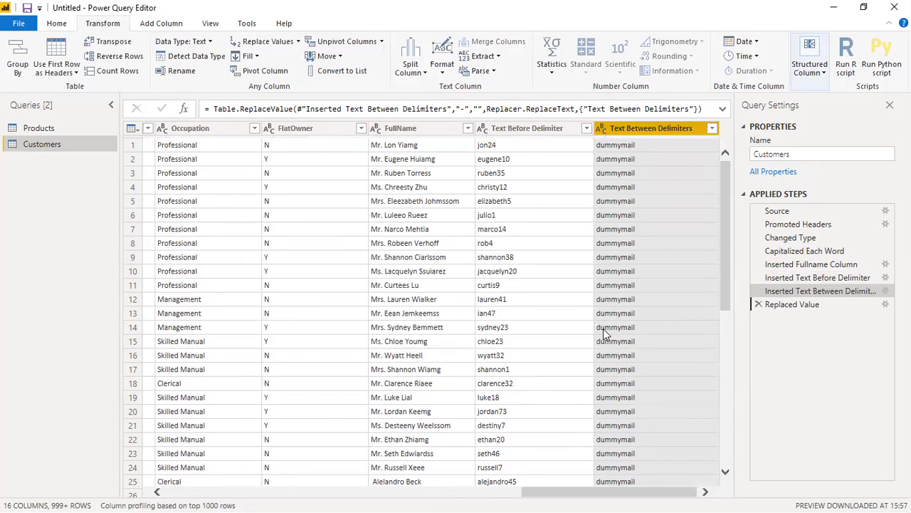
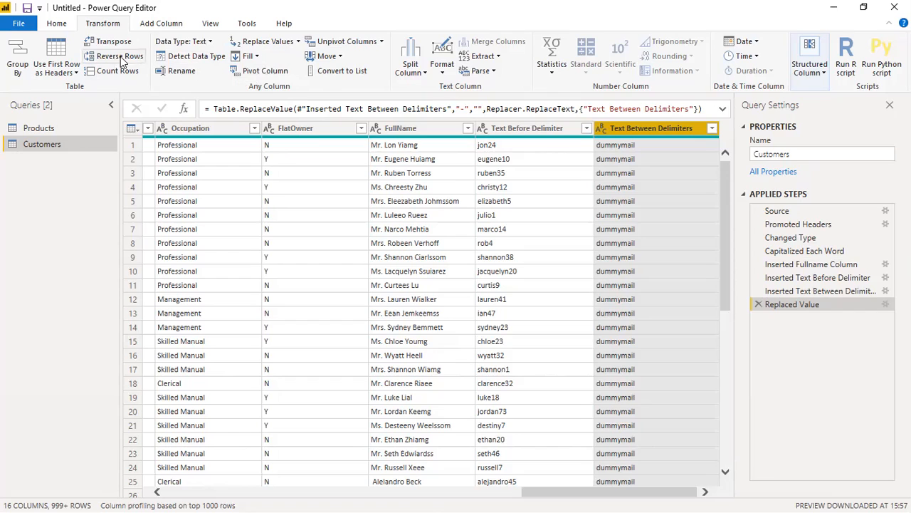
Examine the starting-value options for an index column and the settings for adding a conditional column
left_click(149, 27)
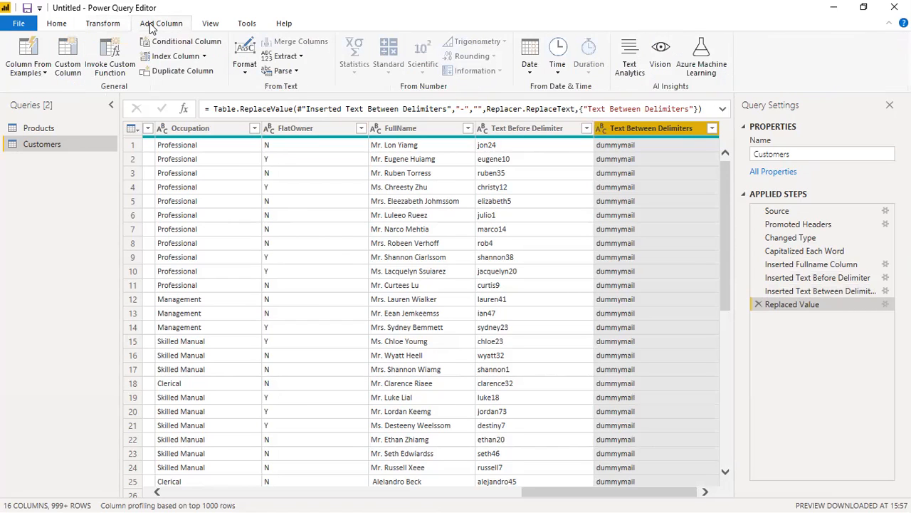
left_click(204, 57)
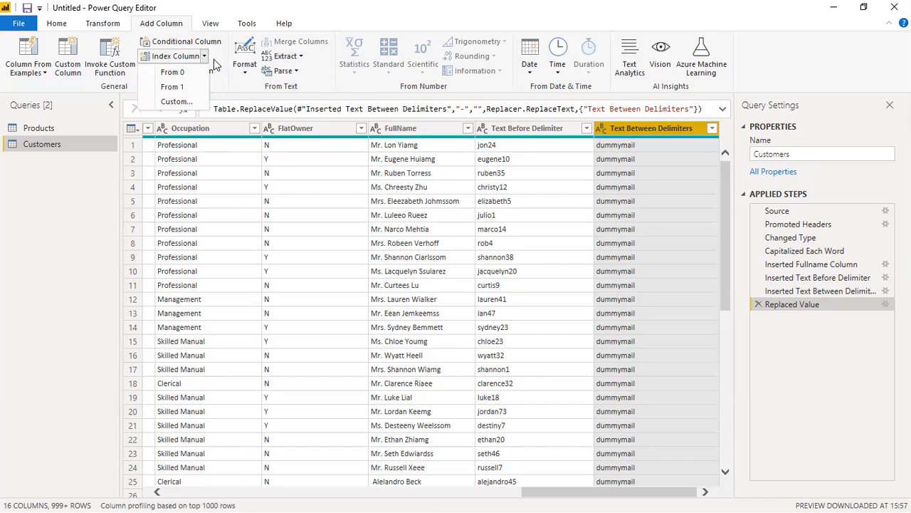
left_click(368, 5)
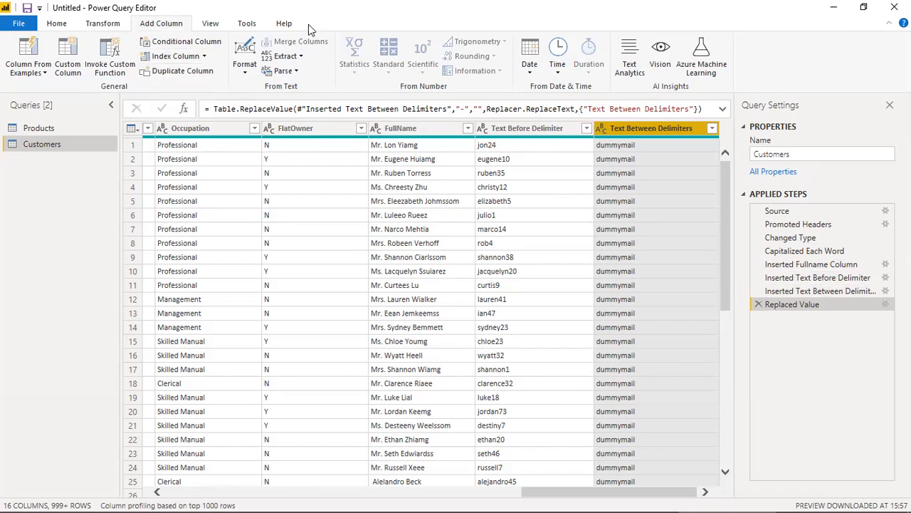
left_click(204, 56)
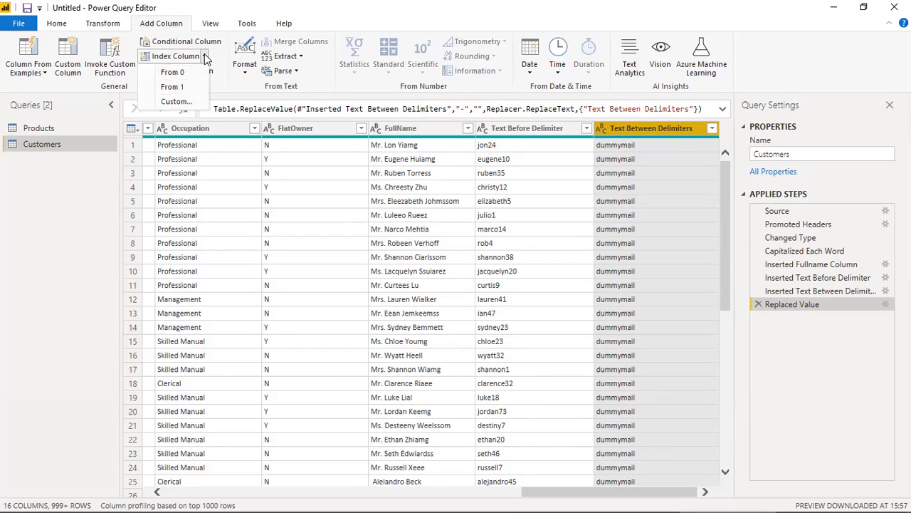
left_click(205, 54)
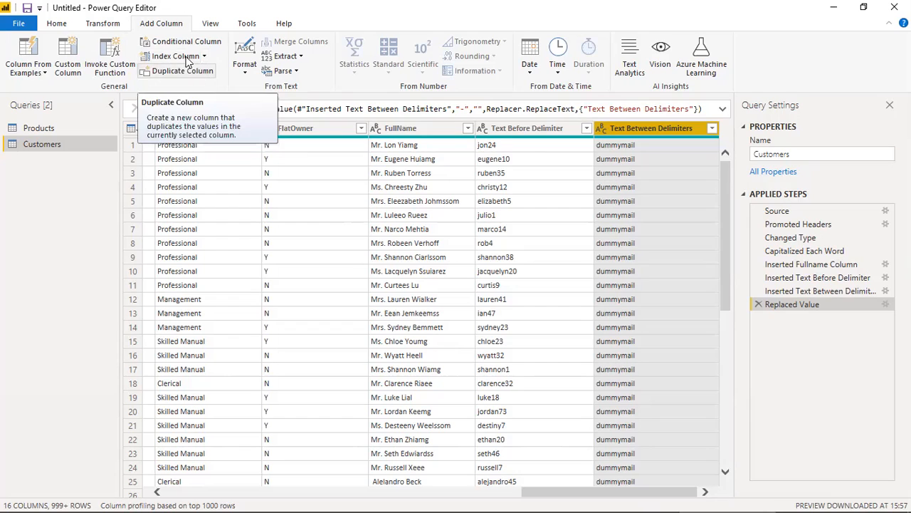
left_click(176, 41)
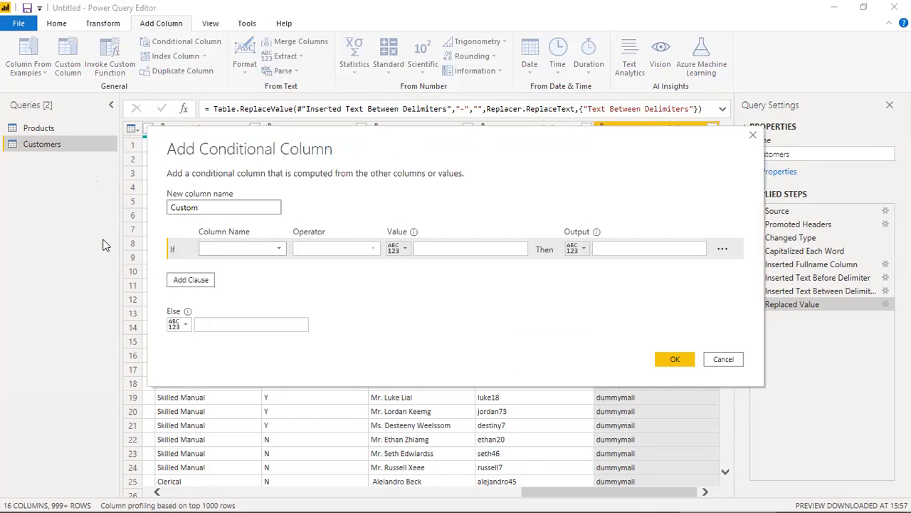
left_click_drag(264, 138, 237, 212)
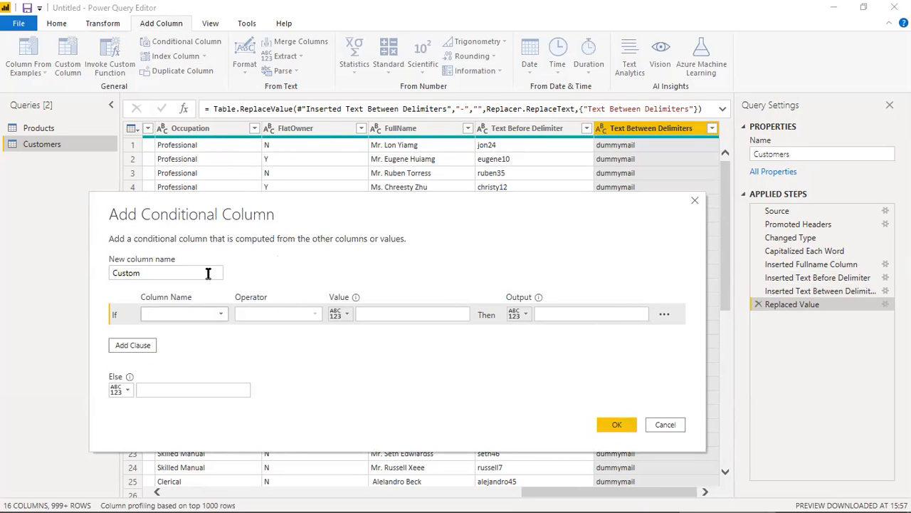
left_click(664, 424)
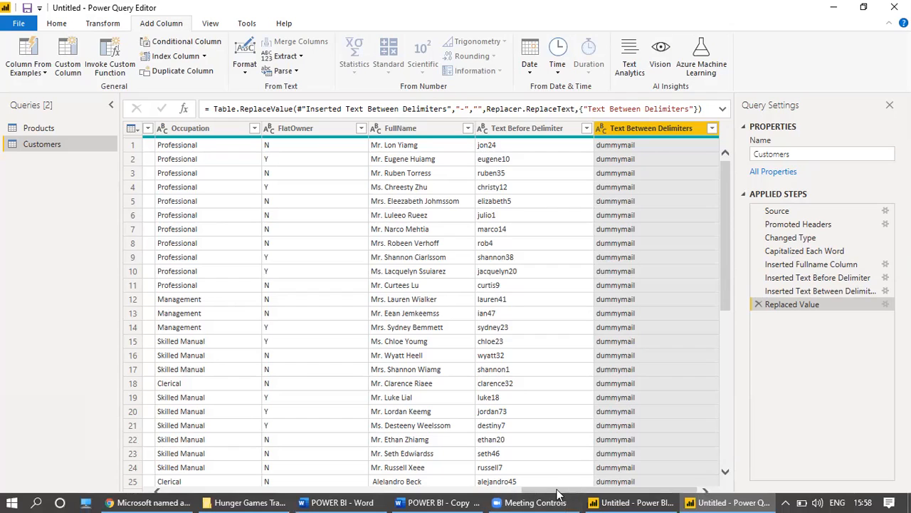
left_click(568, 369)
key("alt+Tab")
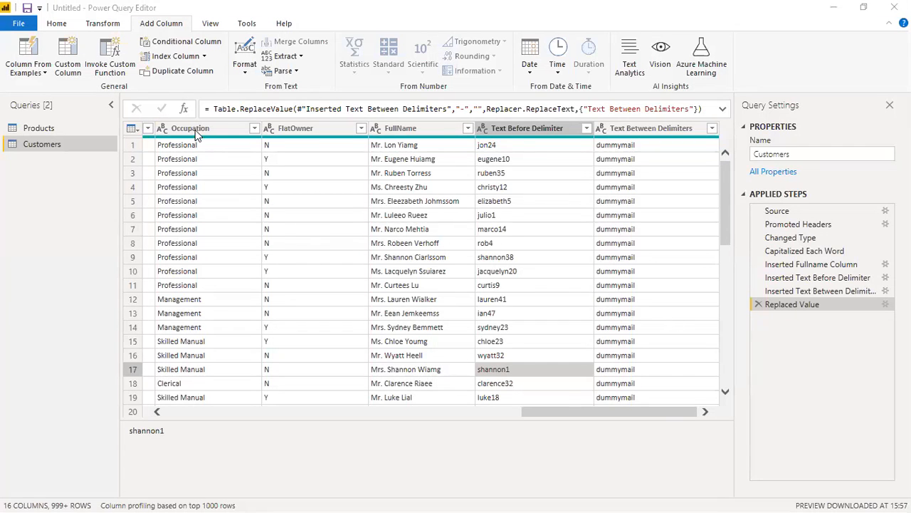
left_click(55, 26)
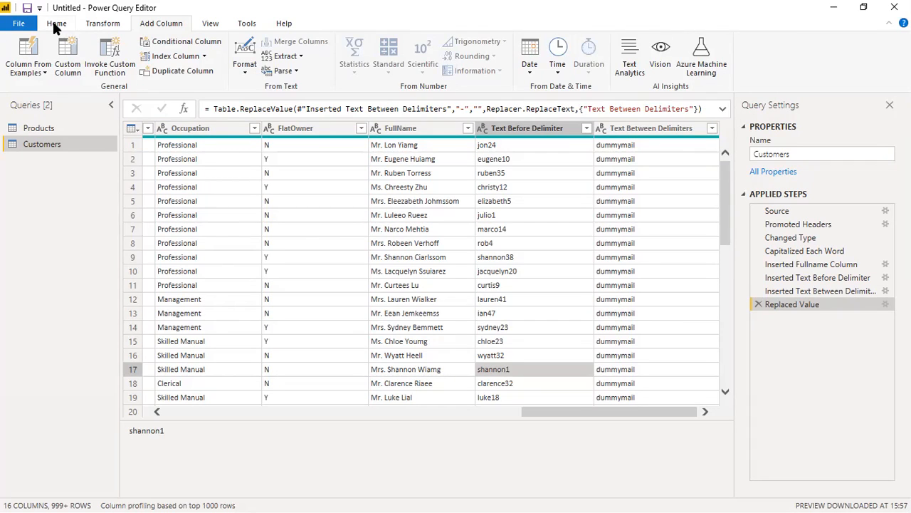
left_click(55, 25)
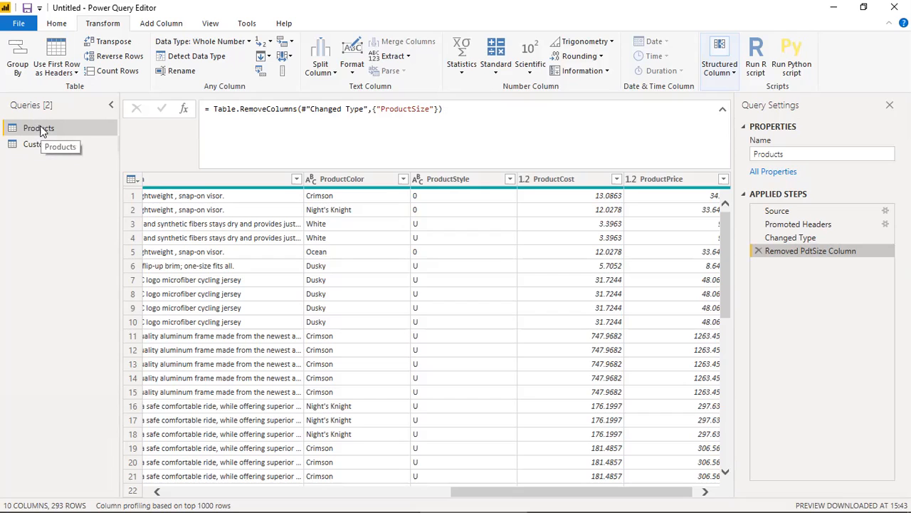
left_click(40, 147)
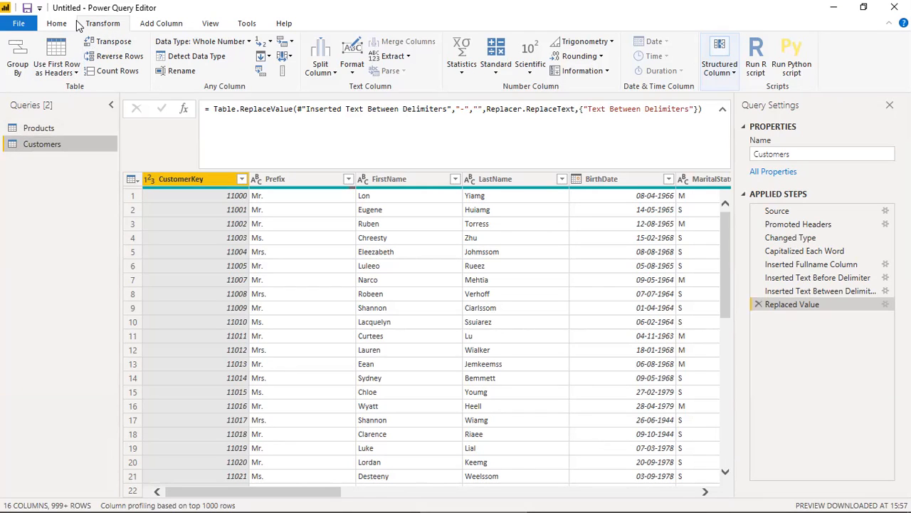
Round the ProductCost and ProductPrice columns of the Products table to 2 decimal places
left_click(39, 129)
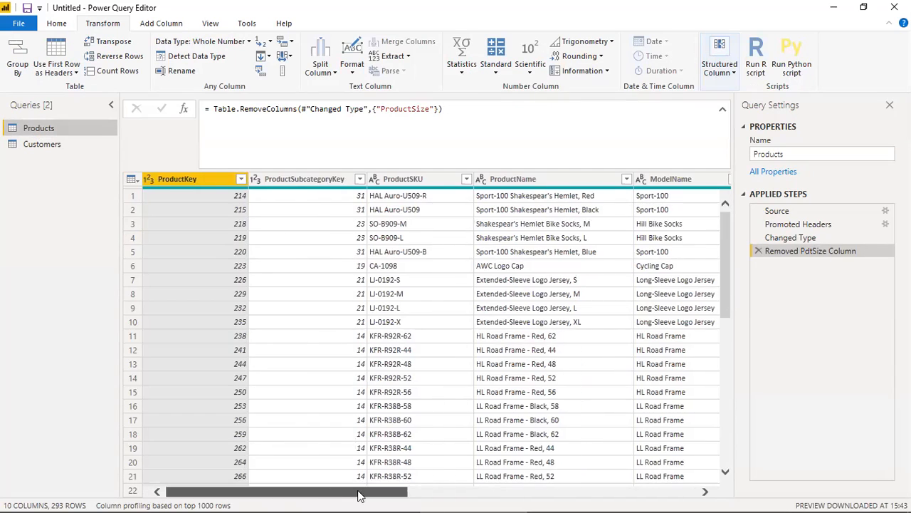
scroll(366, 495, "right", 10)
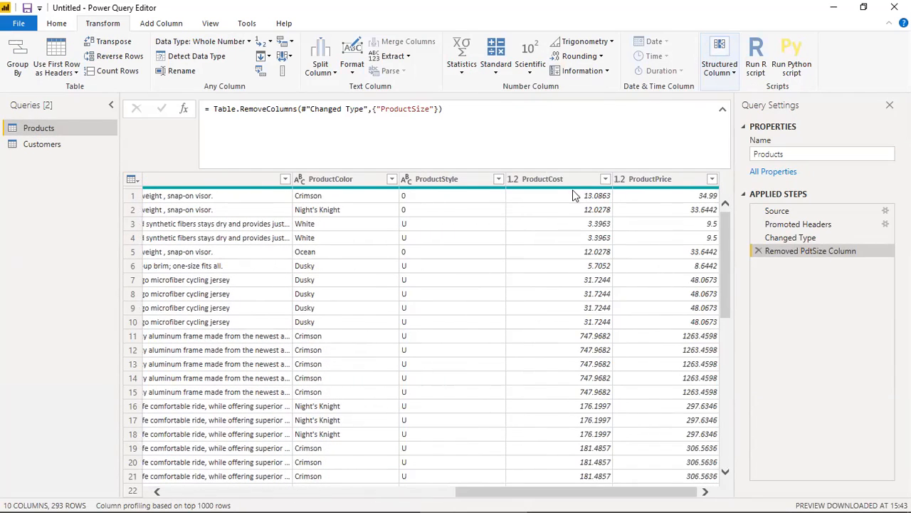
left_click(539, 179)
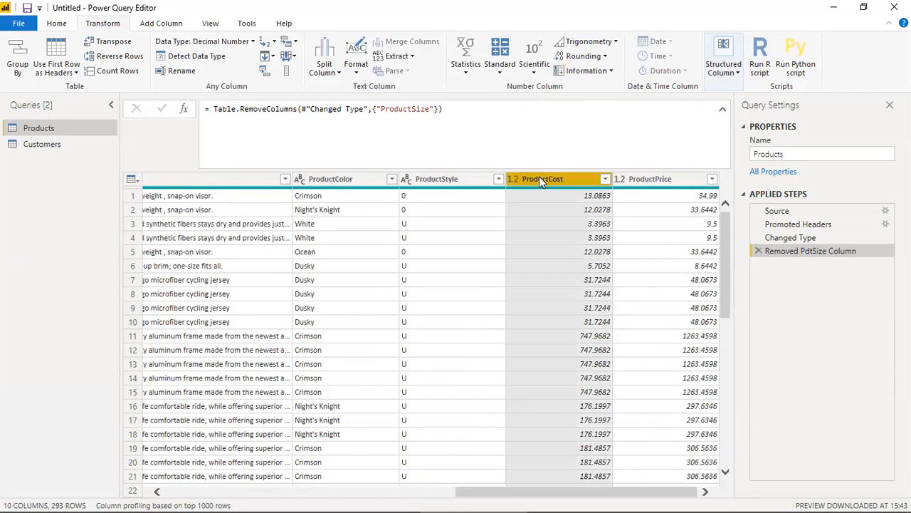
left_click(653, 181, "ctrl")
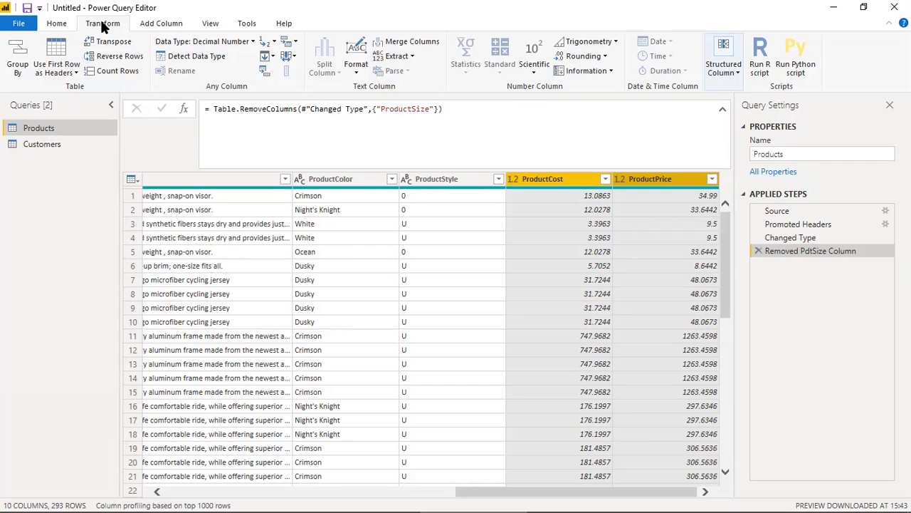
left_click(587, 56)
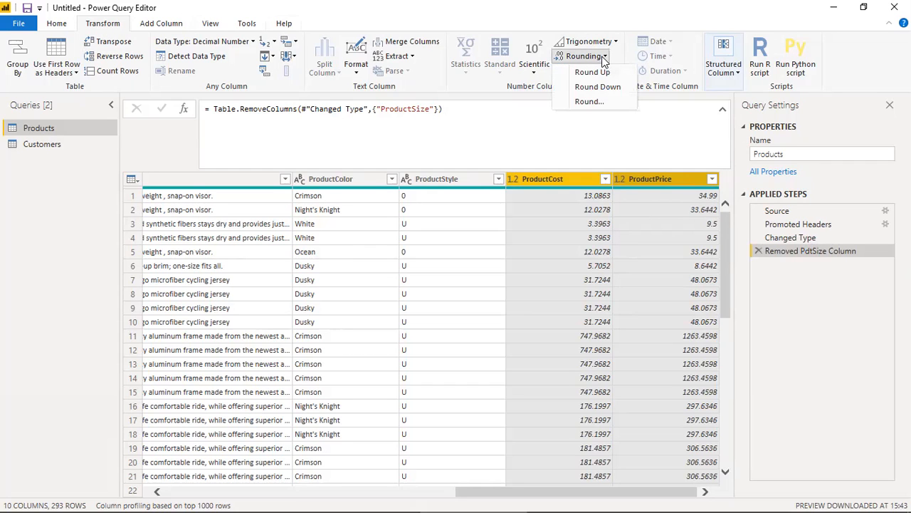
left_click(591, 102)
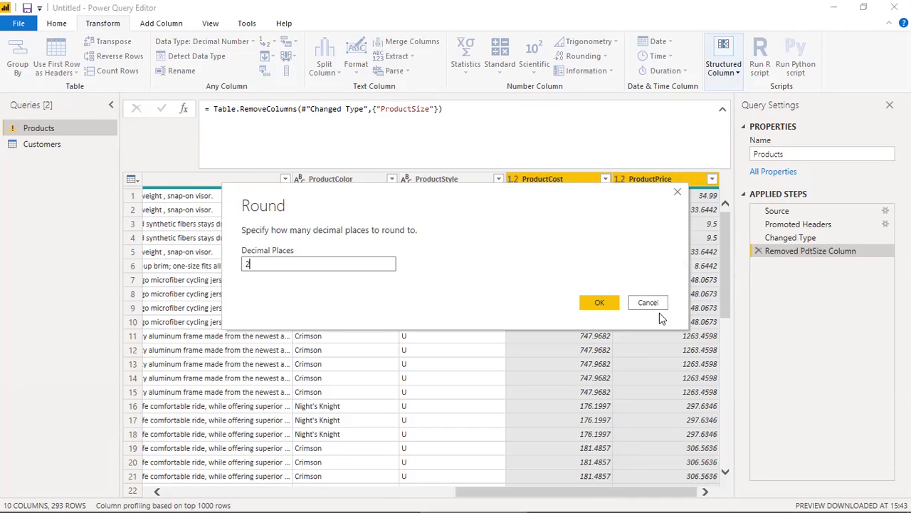
left_click(604, 304)
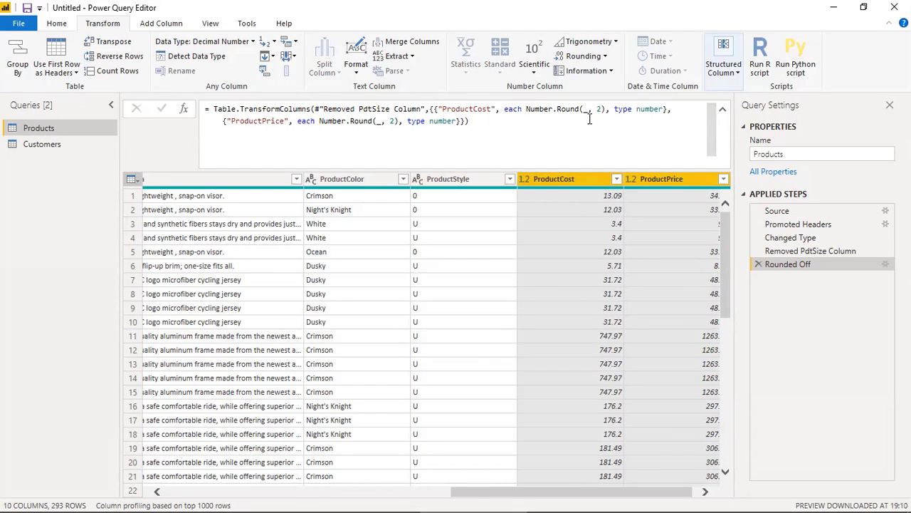
Calculate the average of the ProductCost column and remove the Calculated Average applied step
left_click(571, 178)
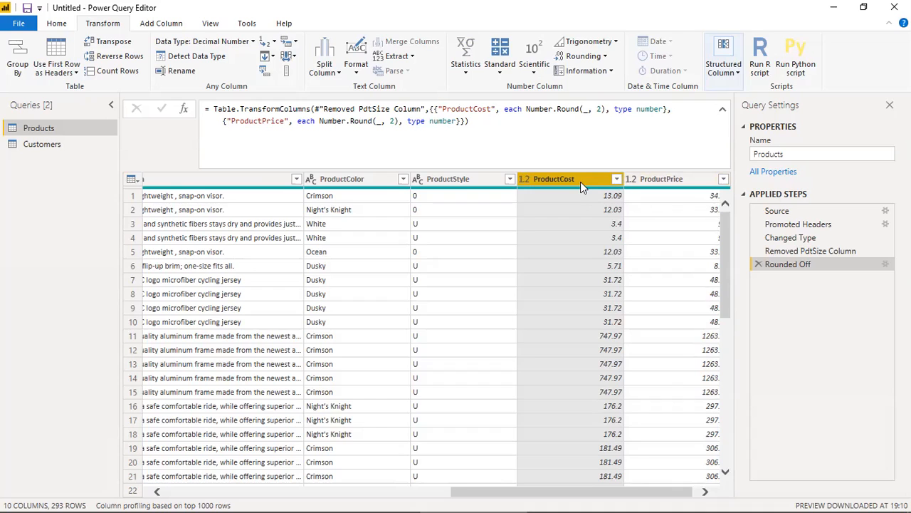
left_click(499, 72)
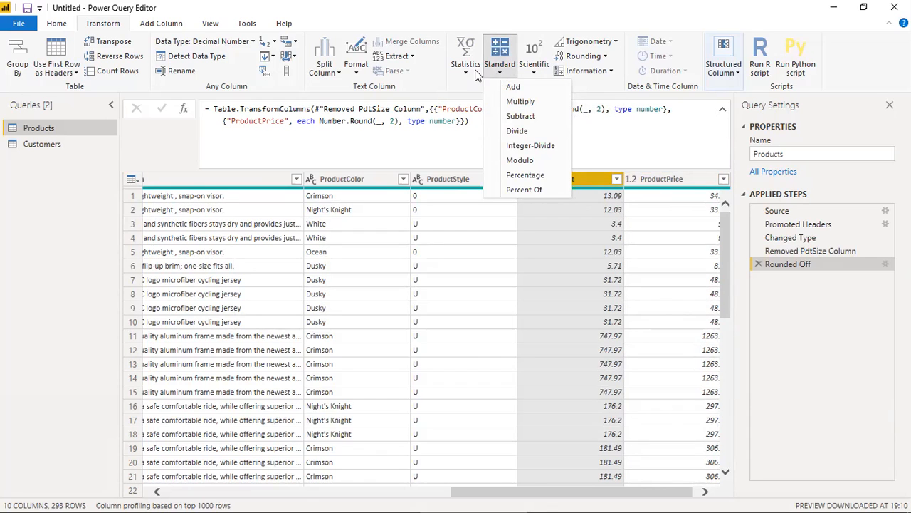
left_click(465, 69)
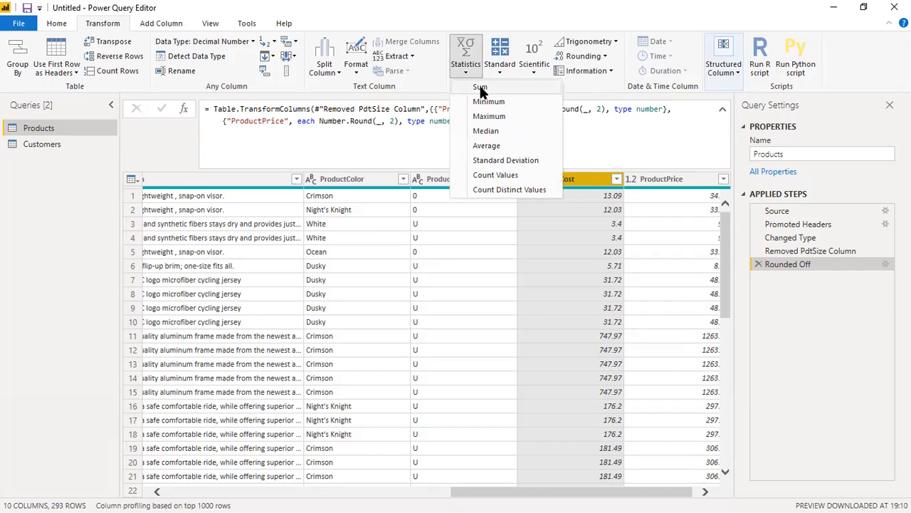
left_click(481, 149)
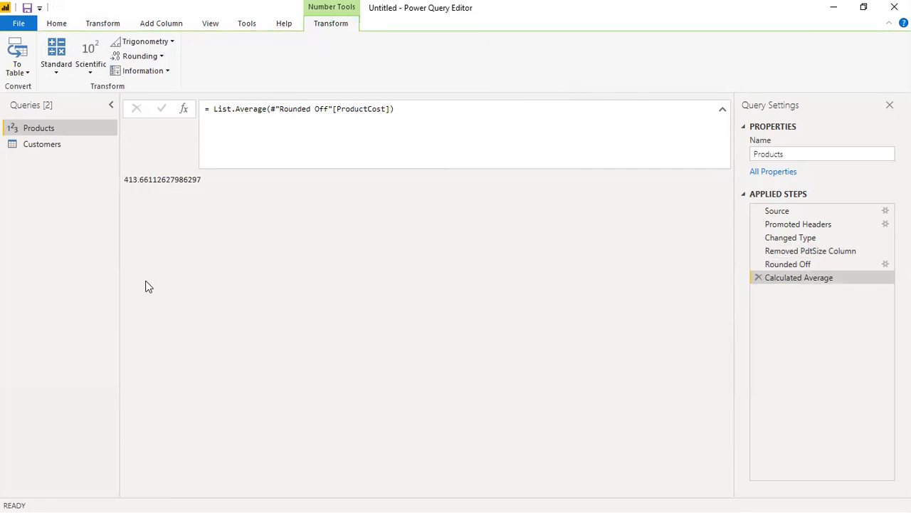
left_click_drag(126, 179, 250, 179)
left_click(758, 278)
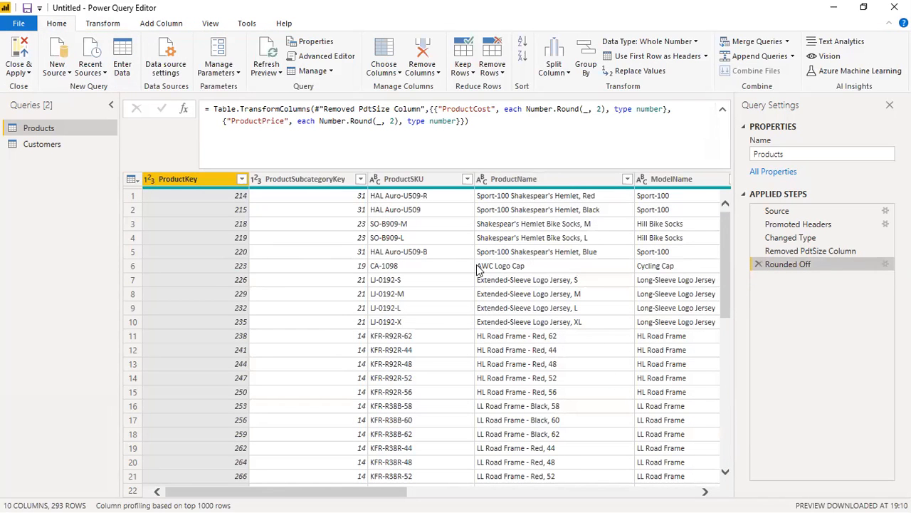
left_click_drag(372, 492, 702, 492)
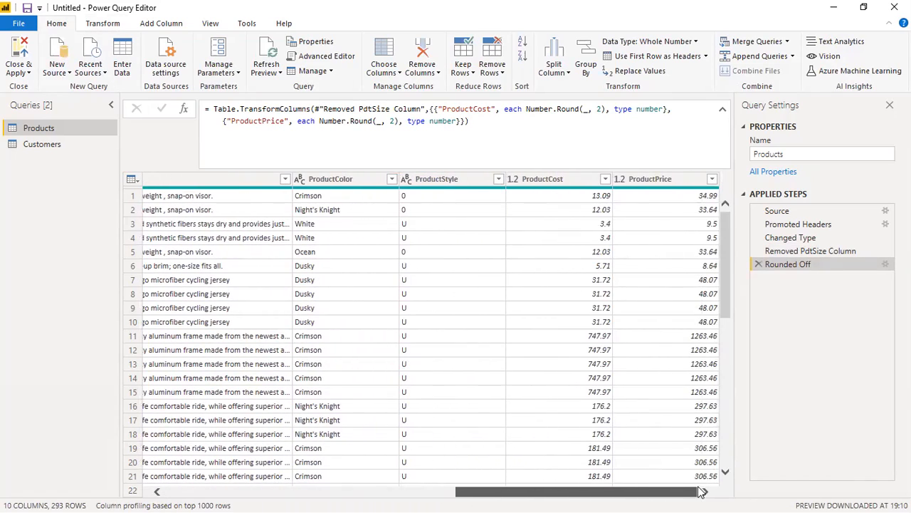
left_click(656, 178)
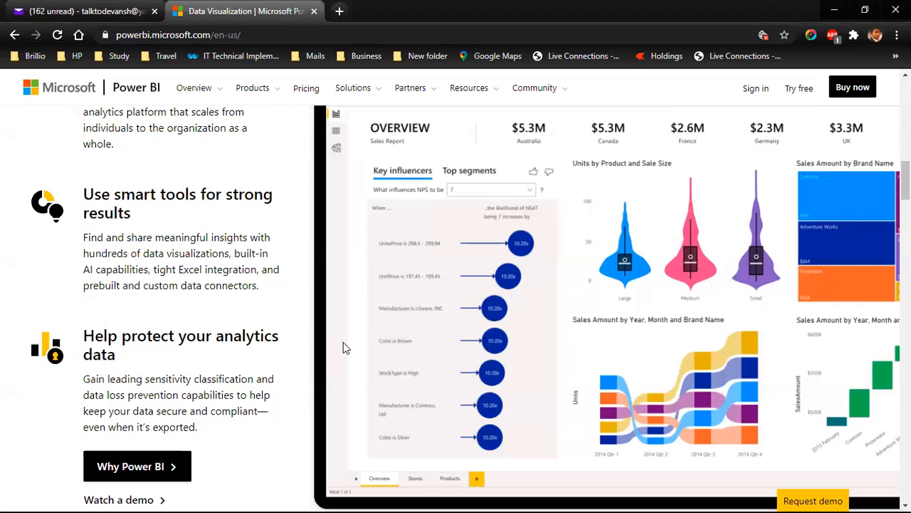
Switch to Power BI Desktop and align the Products and Customers tables side by side in the Model view
key("alt+Tab")
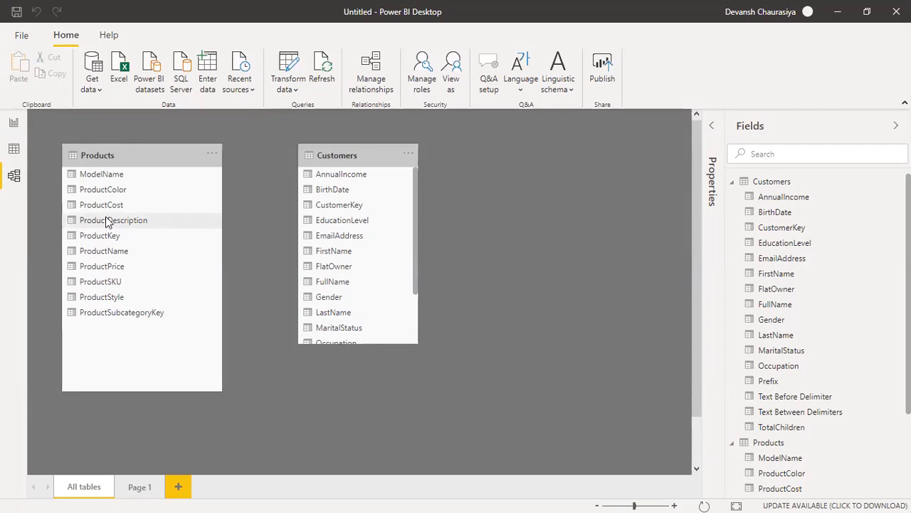
left_click(12, 177)
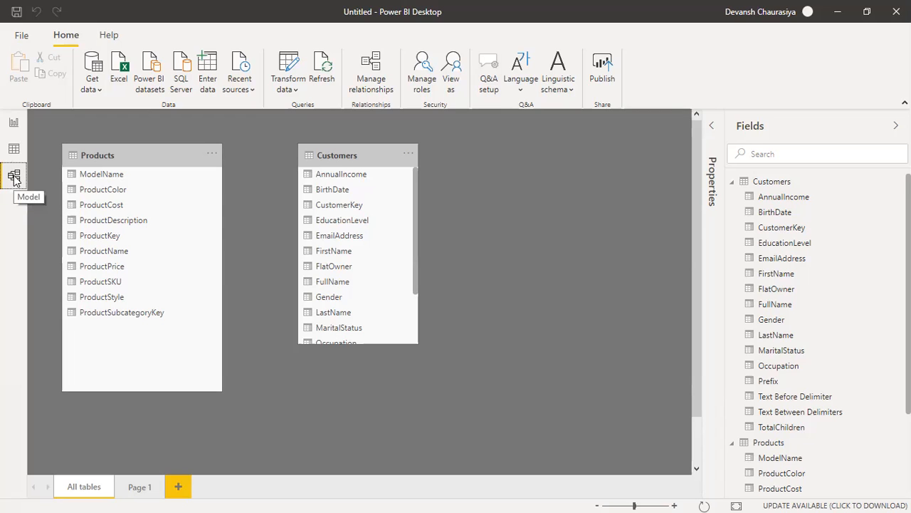
left_click_drag(142, 156, 143, 153)
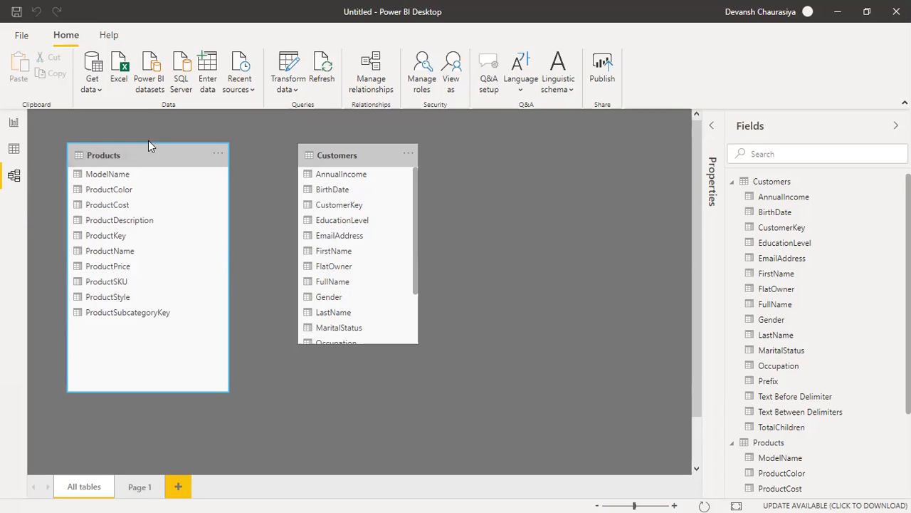
left_click_drag(379, 153, 393, 158)
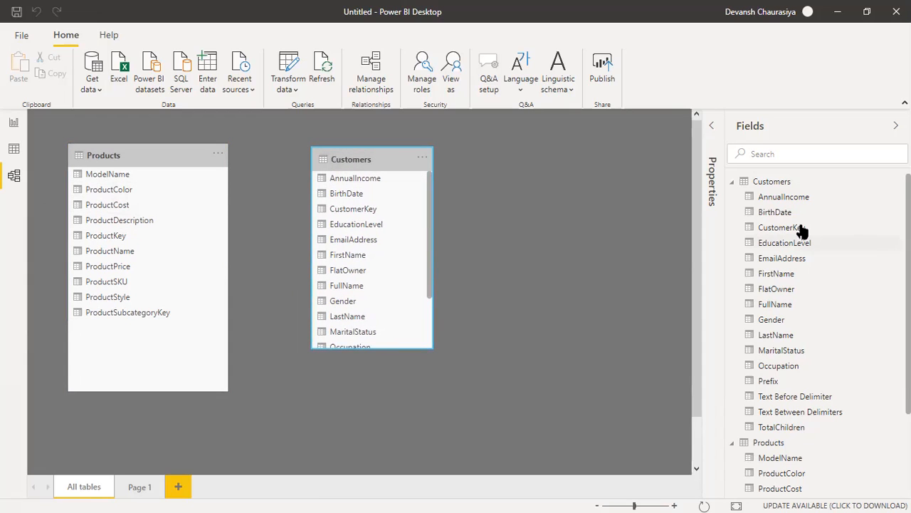
left_click(732, 182)
left_click(732, 197)
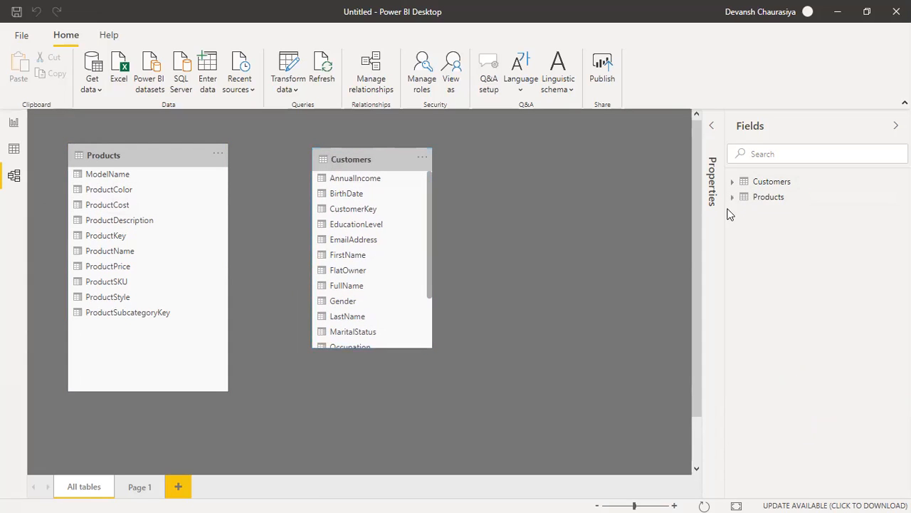
left_click(732, 199)
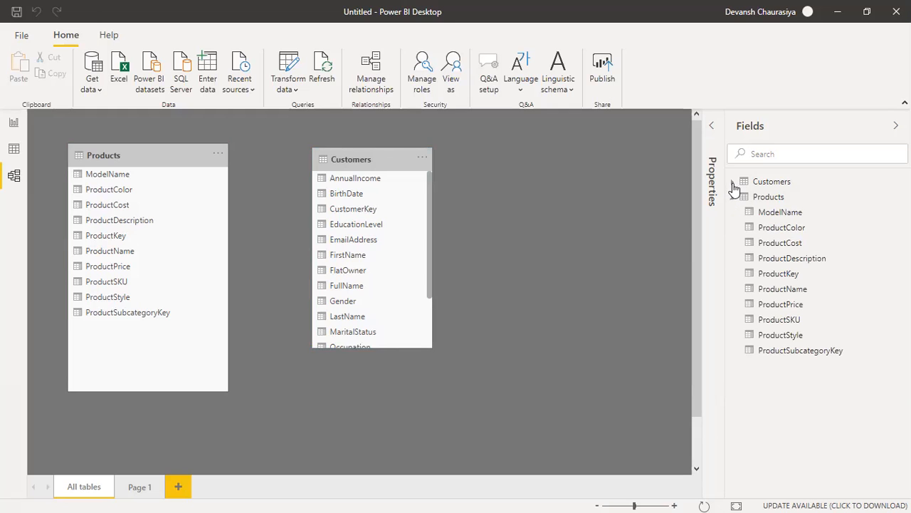
left_click(732, 183)
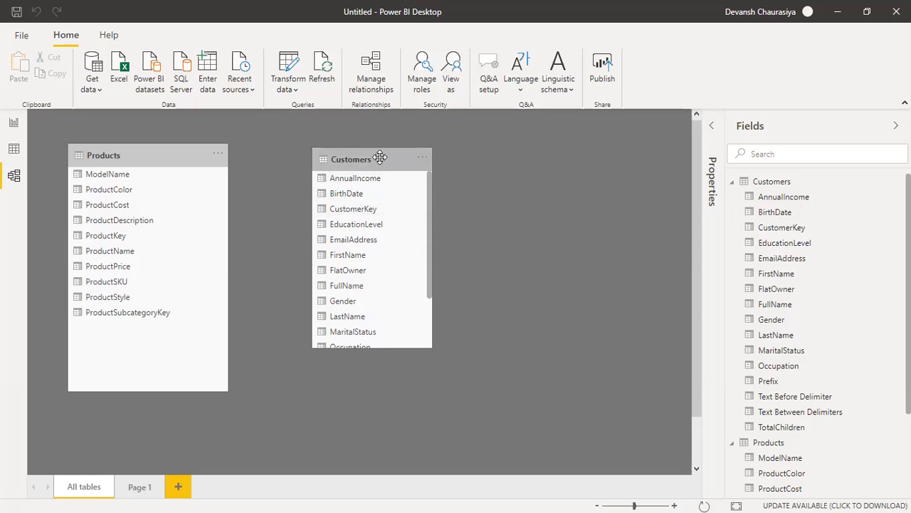
left_click_drag(407, 156, 407, 152)
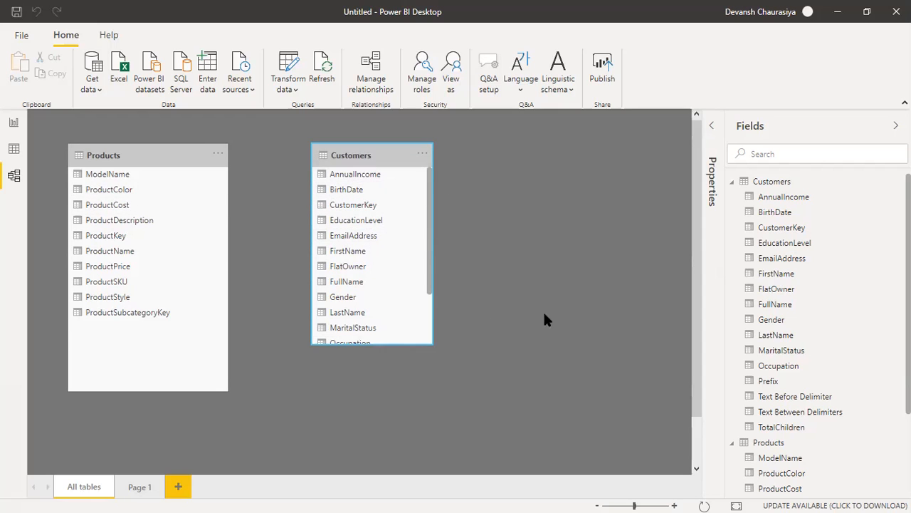
Import the Calendar CSV file from the training files folder and open it for transforming in Power Query Editor
left_click(97, 87)
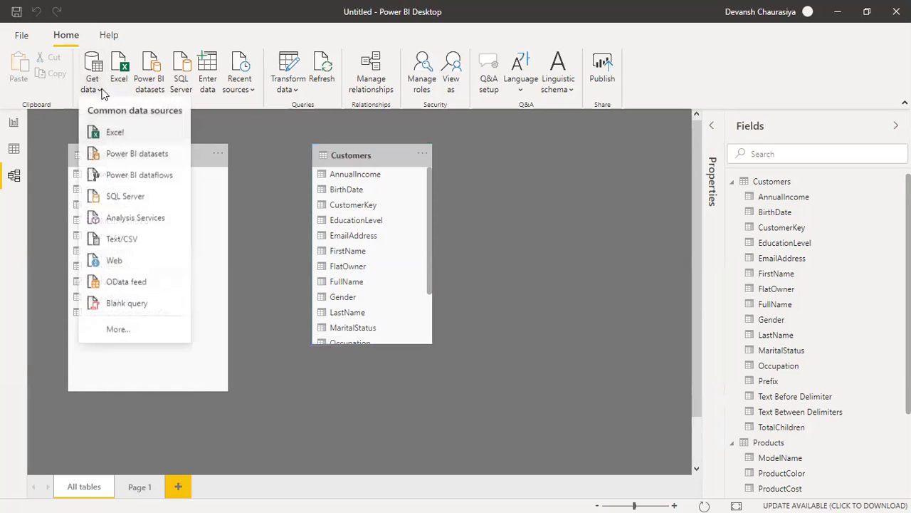
left_click(114, 240)
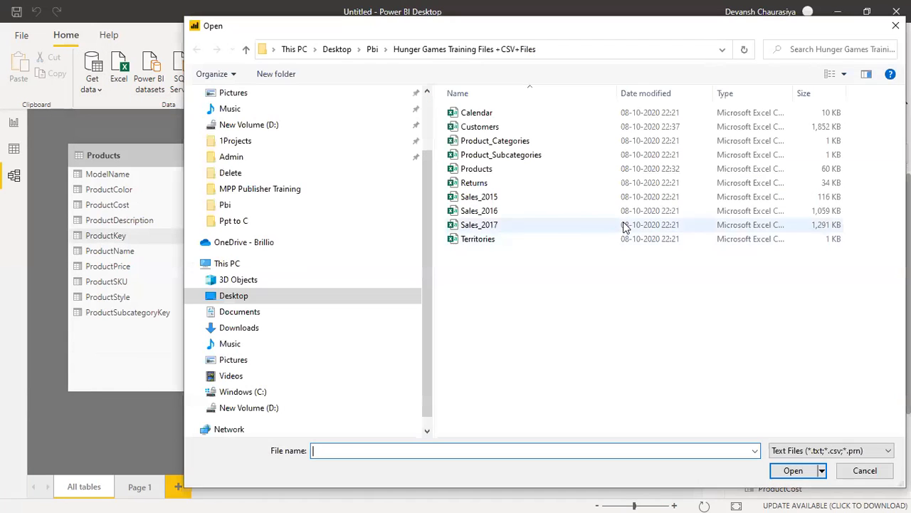
double_click(487, 115)
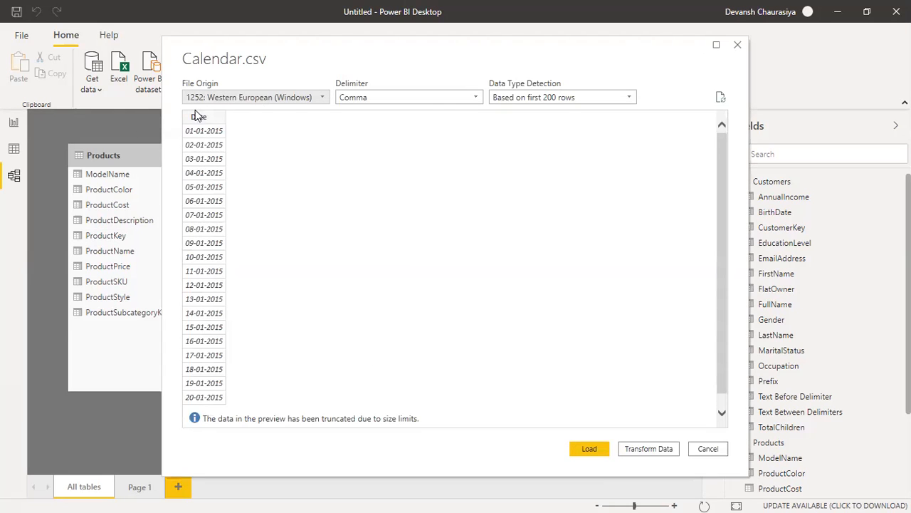
left_click(659, 447)
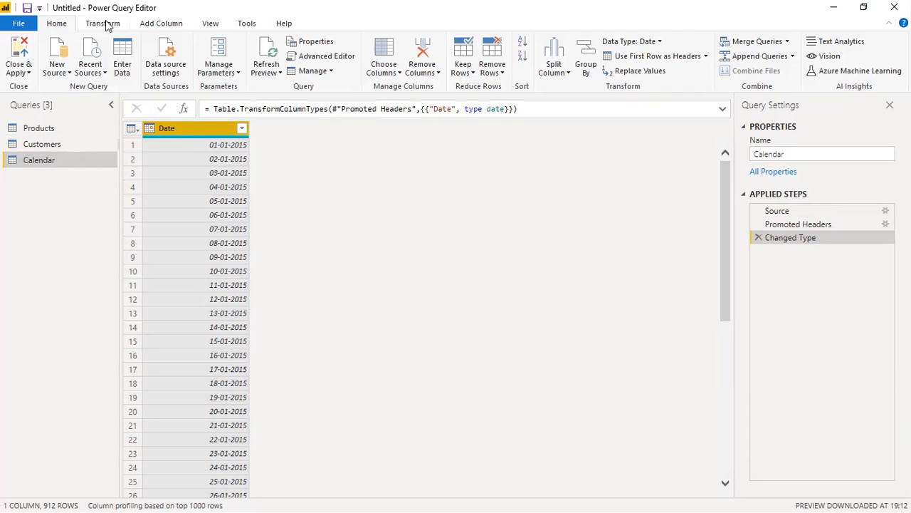
Add a column with the name of the day derived from the Calendar table's Date column
left_click(168, 26)
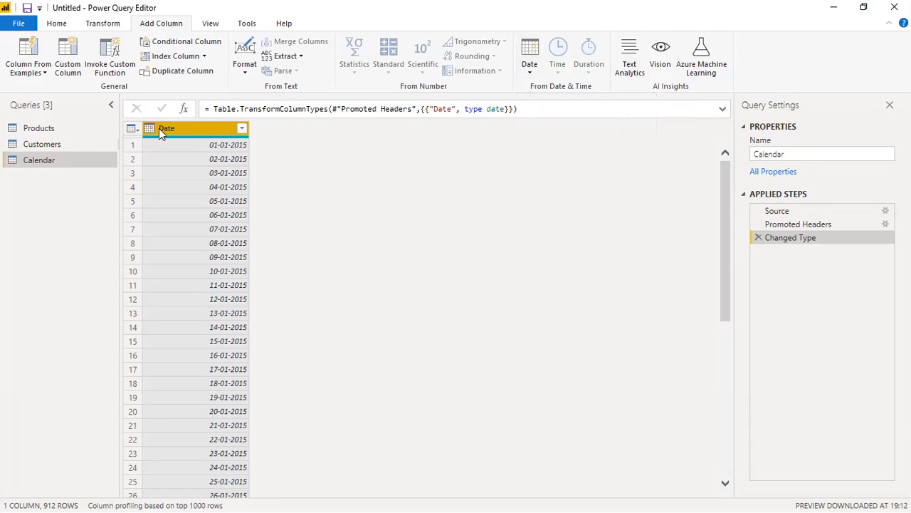
left_click(532, 70)
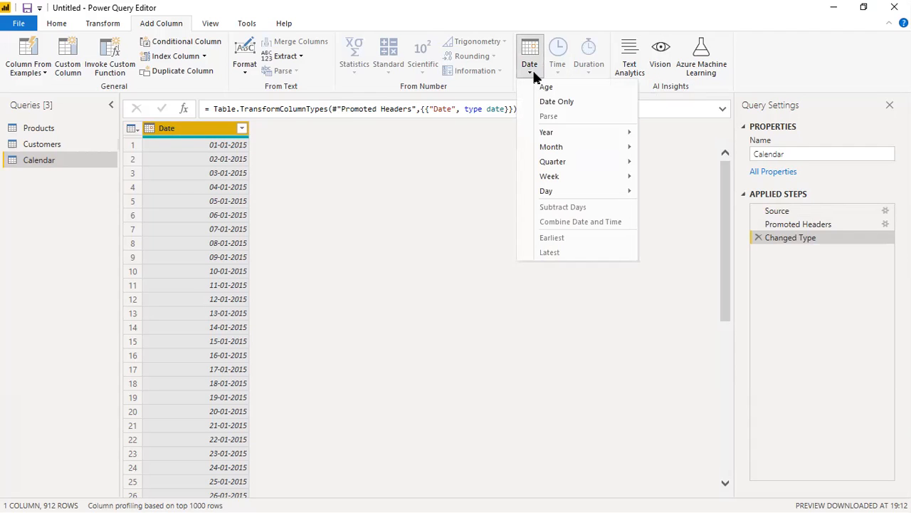
mouse_move(562, 192)
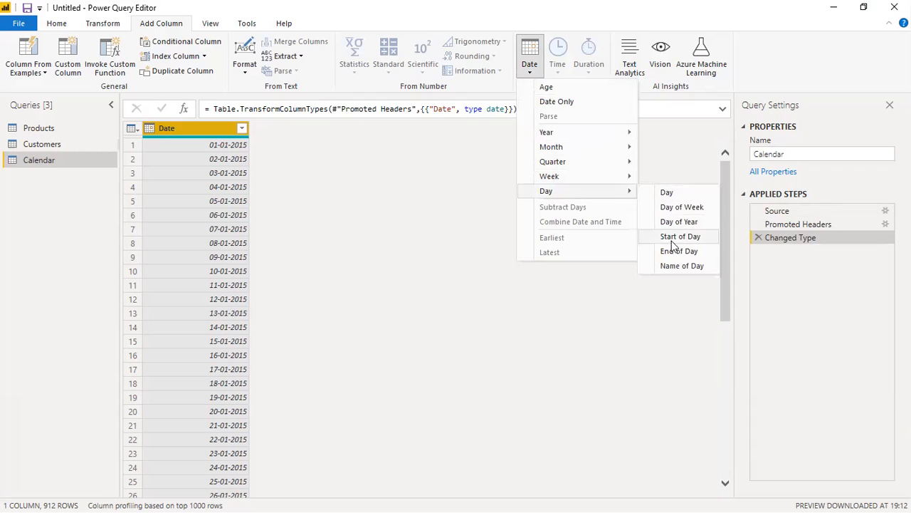
left_click(674, 269)
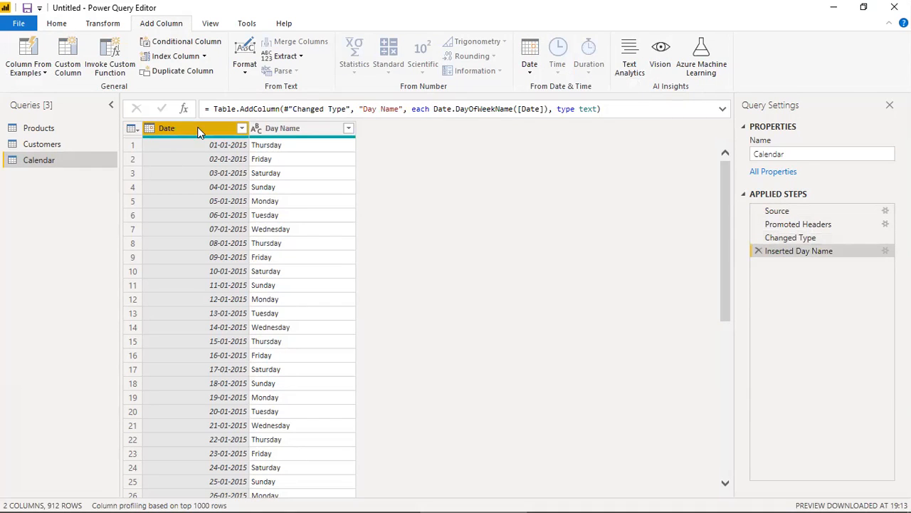
Add a Start of Week column derived from the Calendar table's Date column
left_click(531, 68)
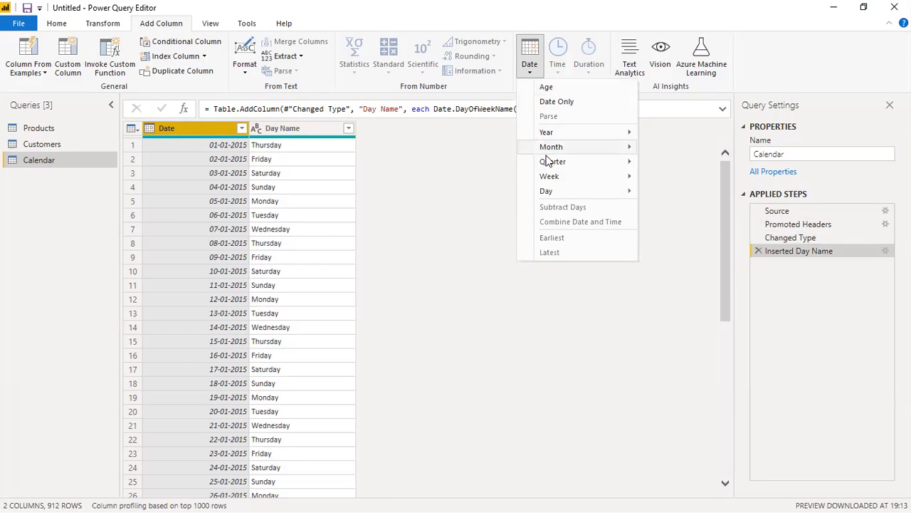
mouse_move(602, 179)
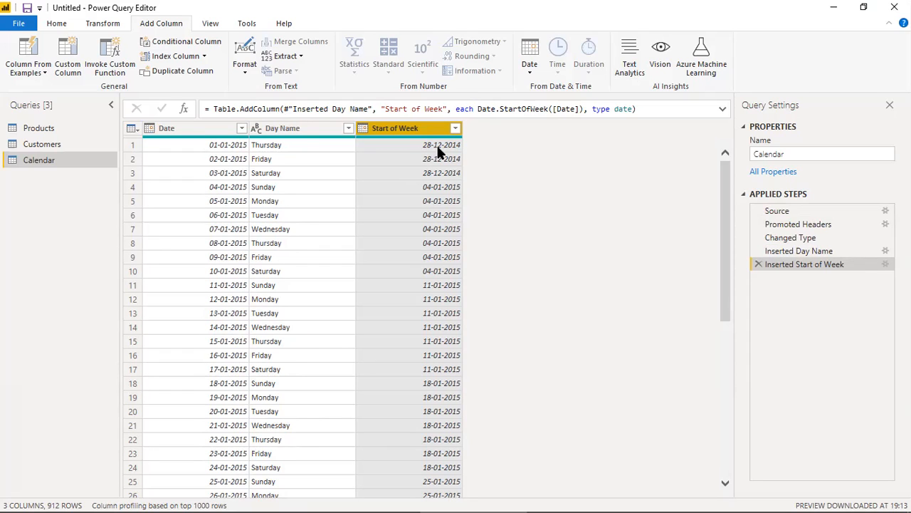
mouse_move(860, 511)
Make the Start of Week column's weeks begin on Monday by adding 1 as the second argument of Date.StartOfWeek
left_click(578, 109)
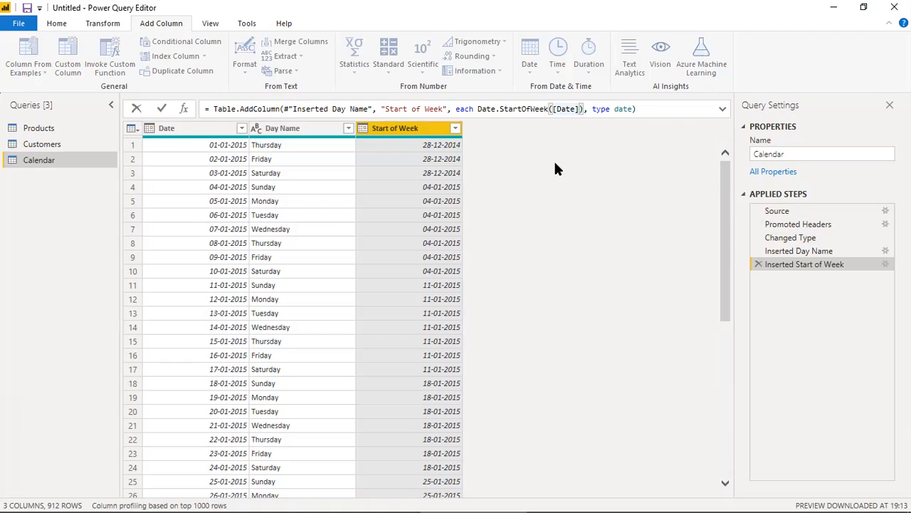
type(",1")
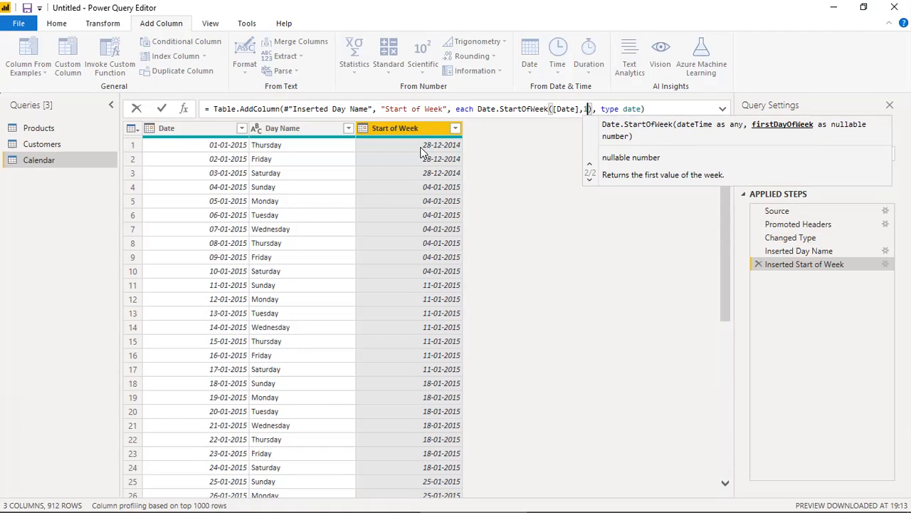
left_click(658, 108)
key("Return")
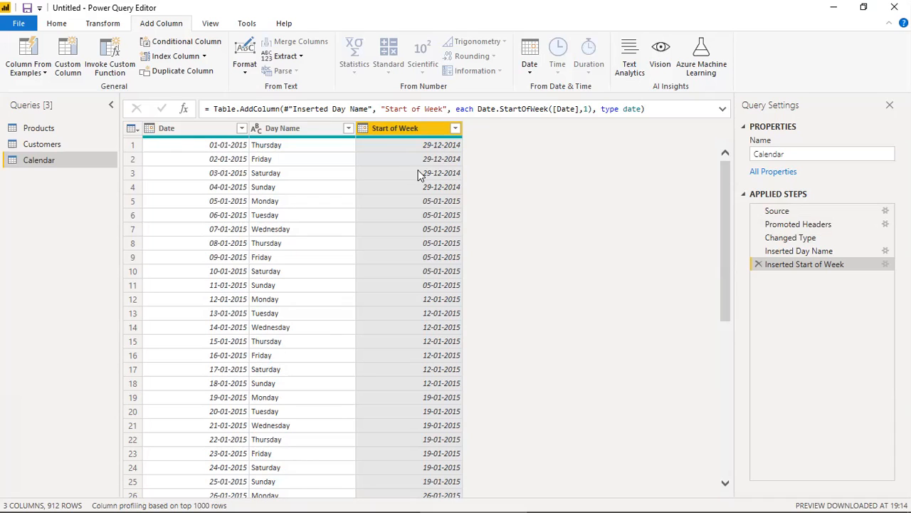
Try 2 as the second argument of Date.StartOfWeek in the Calendar table's Start of Week formula
left_click(584, 109)
key("shift+Right")
type("2")
left_click(658, 111)
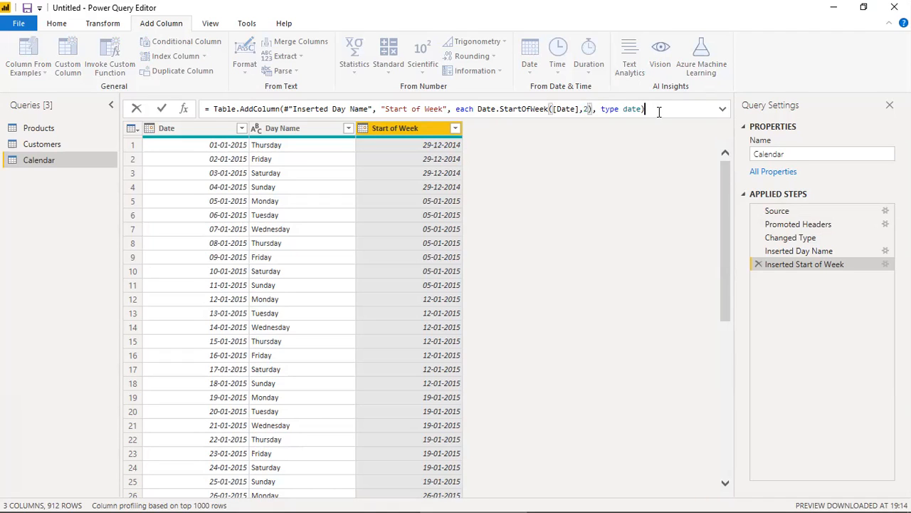
key("Return")
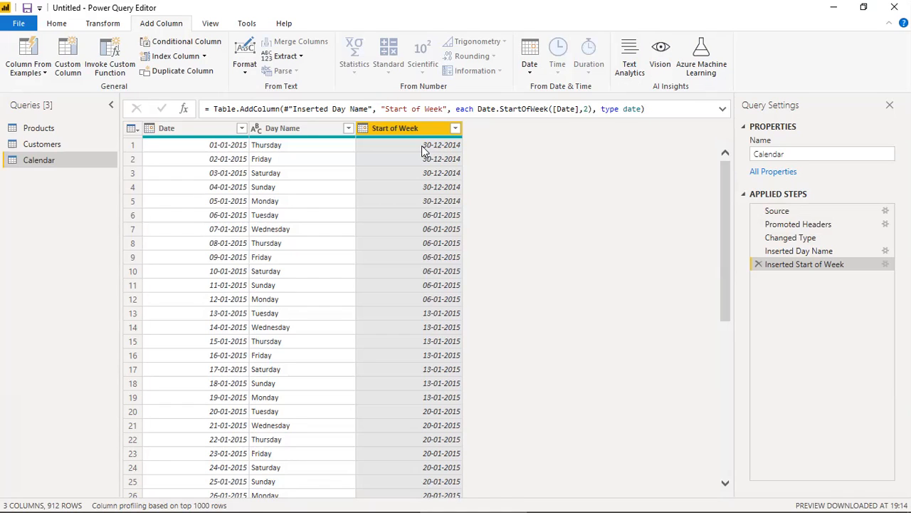
Set the second argument of Date.StartOfWeek to Day.Monday in the Start of Week column's formula
left_click(587, 109)
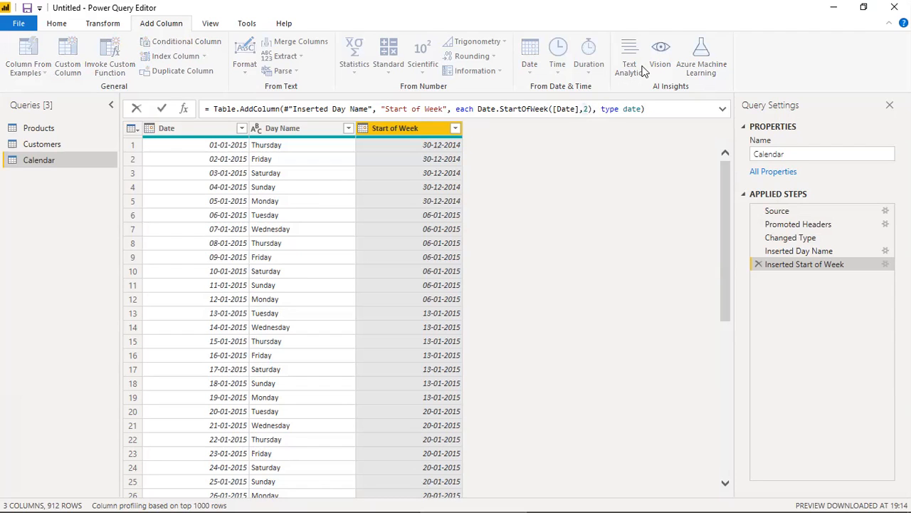
key("shift+Right")
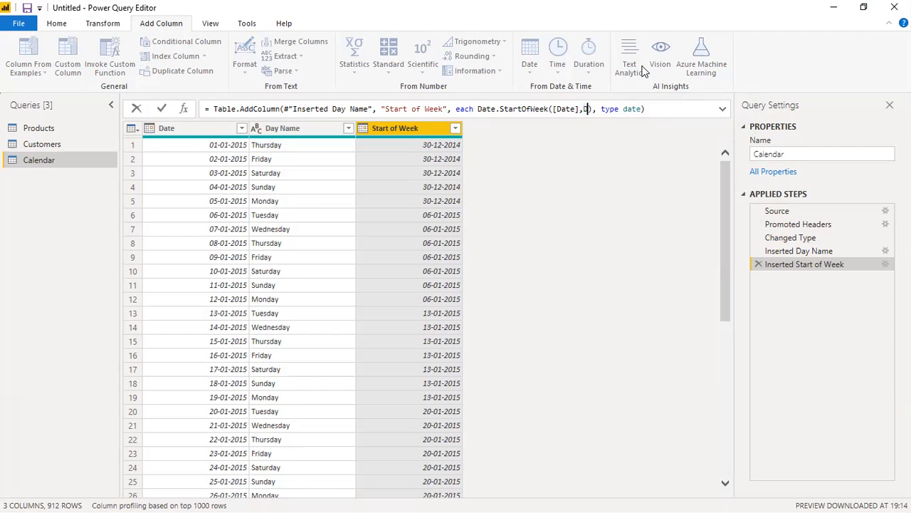
type("Day.")
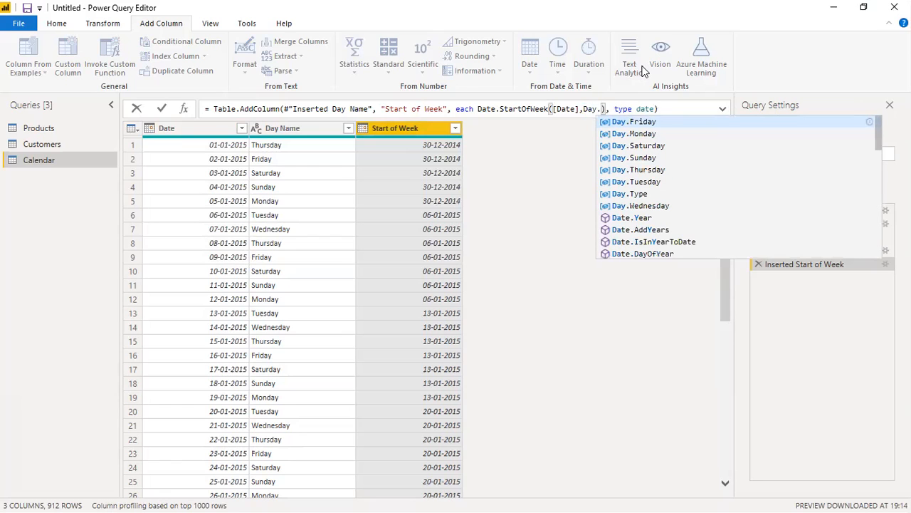
left_click(634, 134)
left_click(697, 107)
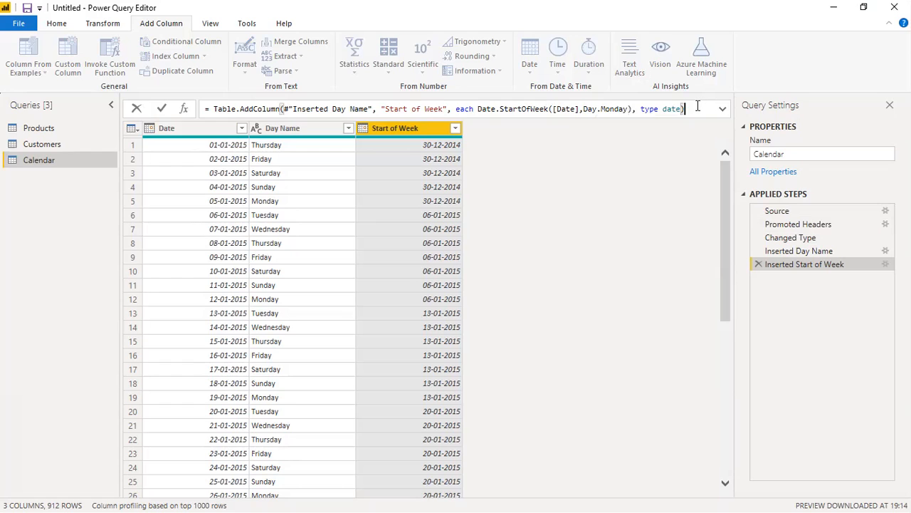
key("Return")
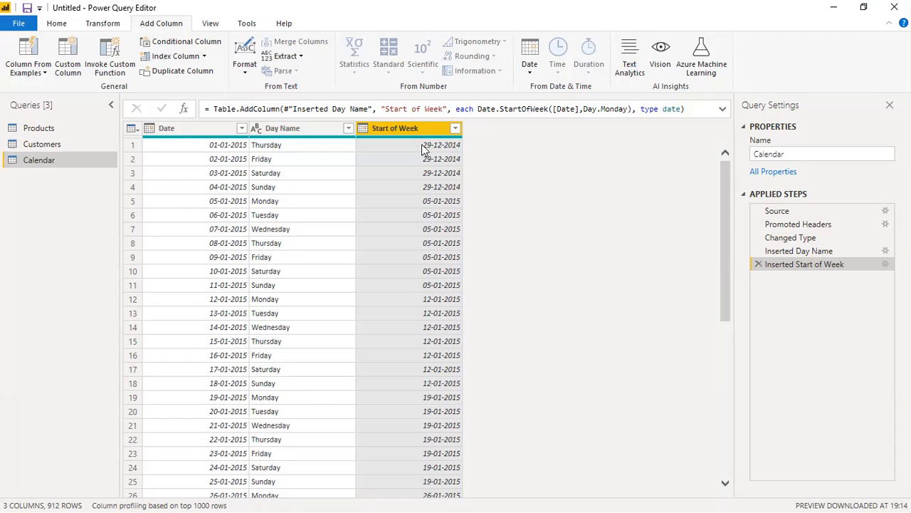
Add a Start of Month column derived from the Calendar table's Date column
left_click(196, 130)
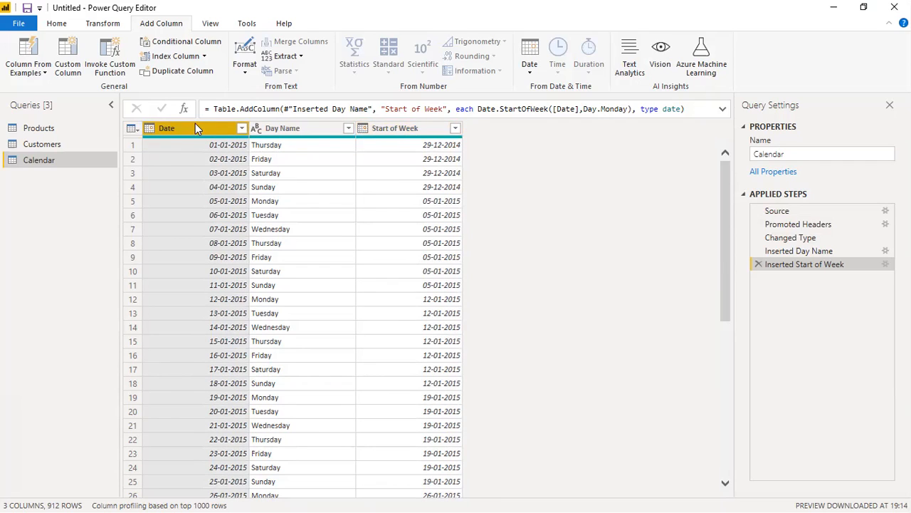
left_click(529, 65)
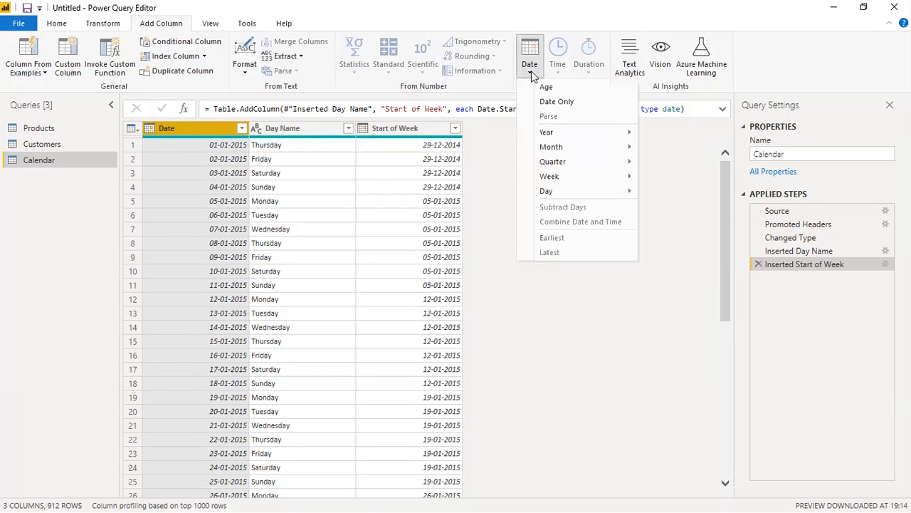
mouse_move(559, 148)
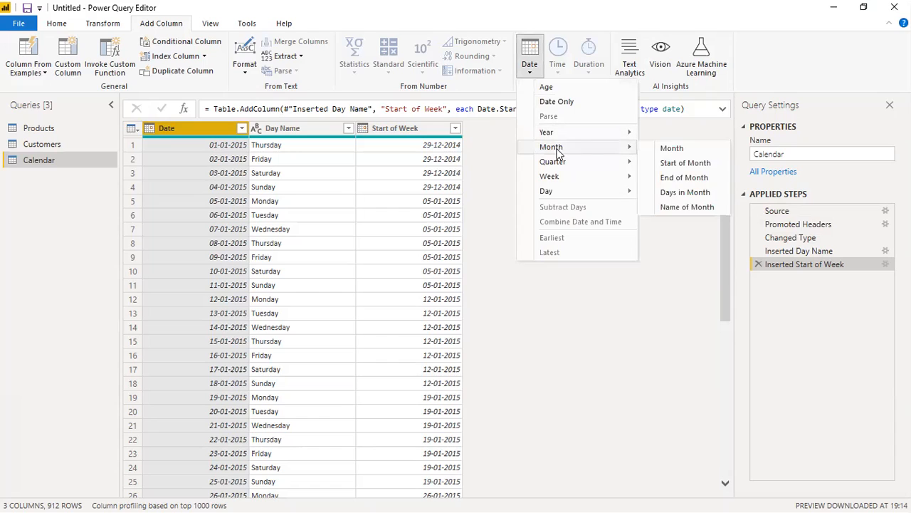
left_click(667, 168)
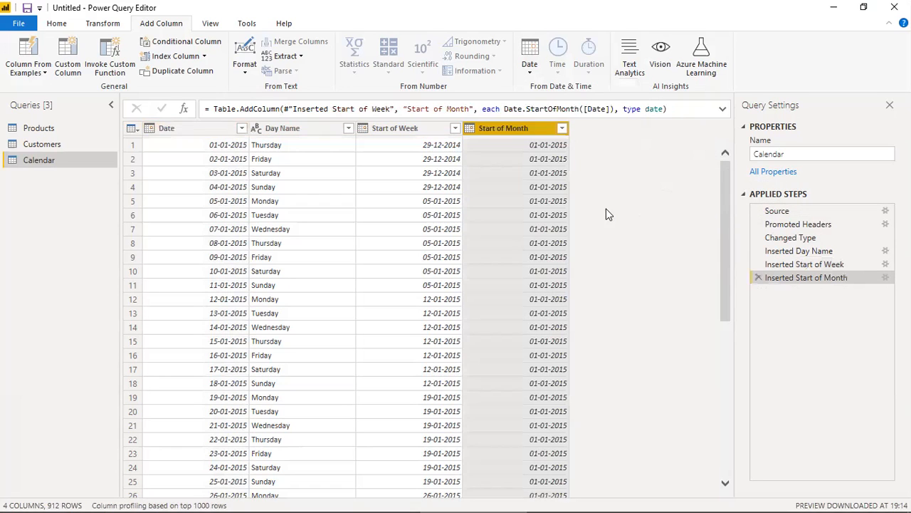
Add a column with the name of the month derived from the Calendar table's Date column
left_click(173, 127)
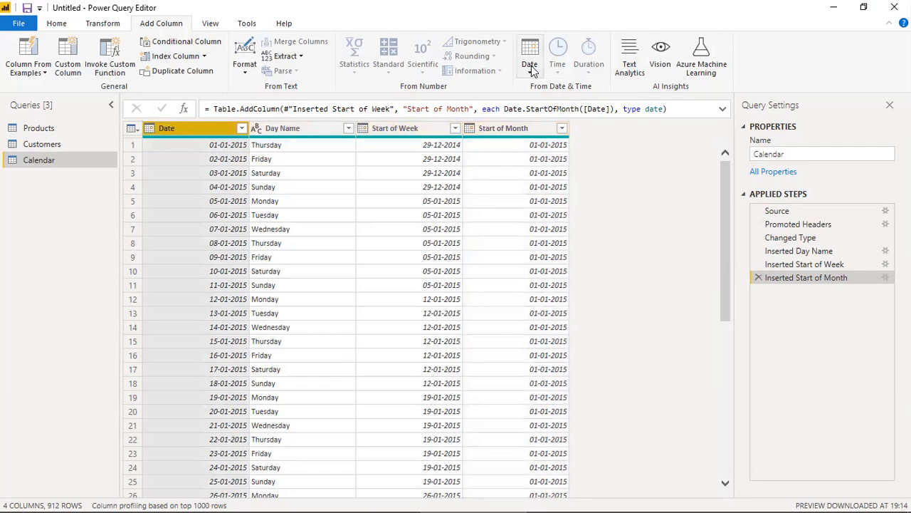
left_click(529, 67)
mouse_move(597, 146)
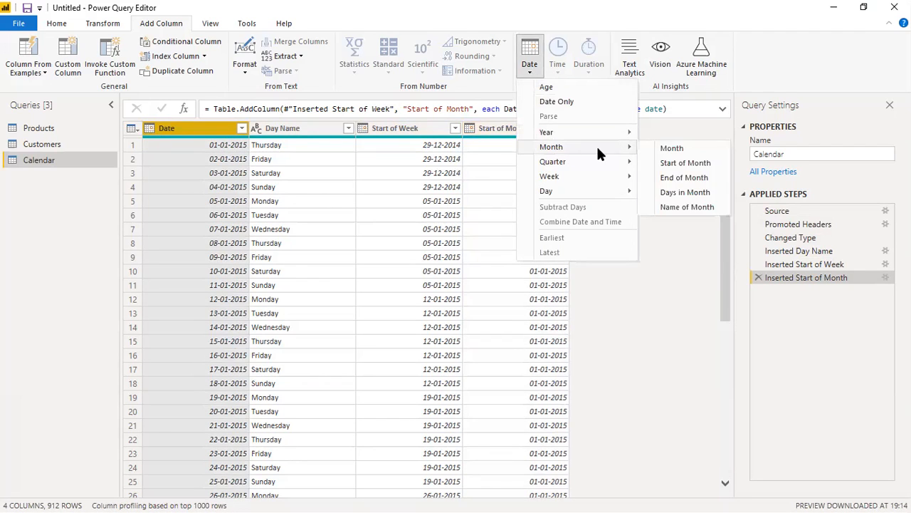
left_click(680, 207)
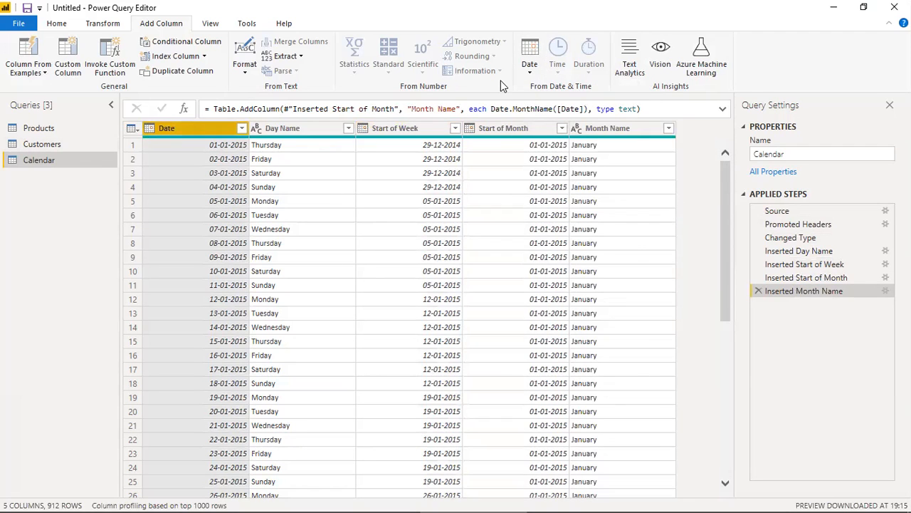
Add Start of Year and Year columns derived from the Calendar table's Date column
left_click(530, 64)
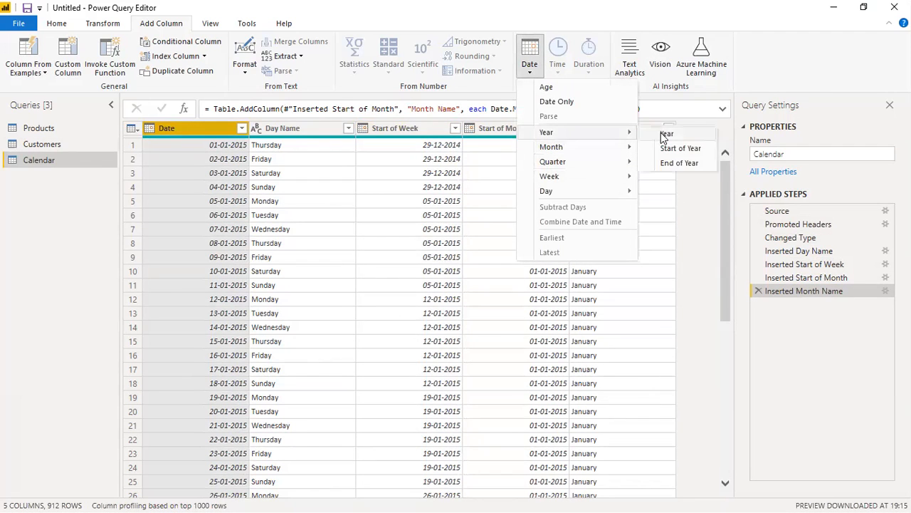
left_click(665, 147)
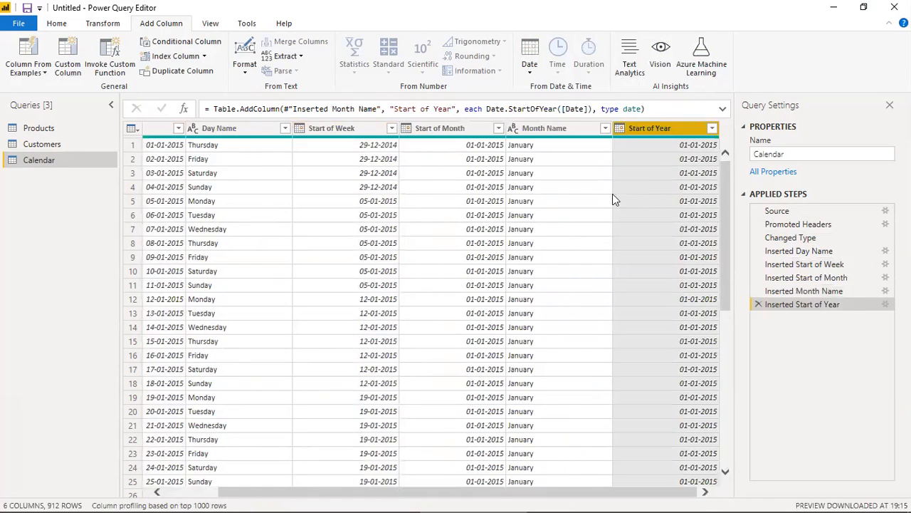
left_click(138, 129)
left_click(154, 129)
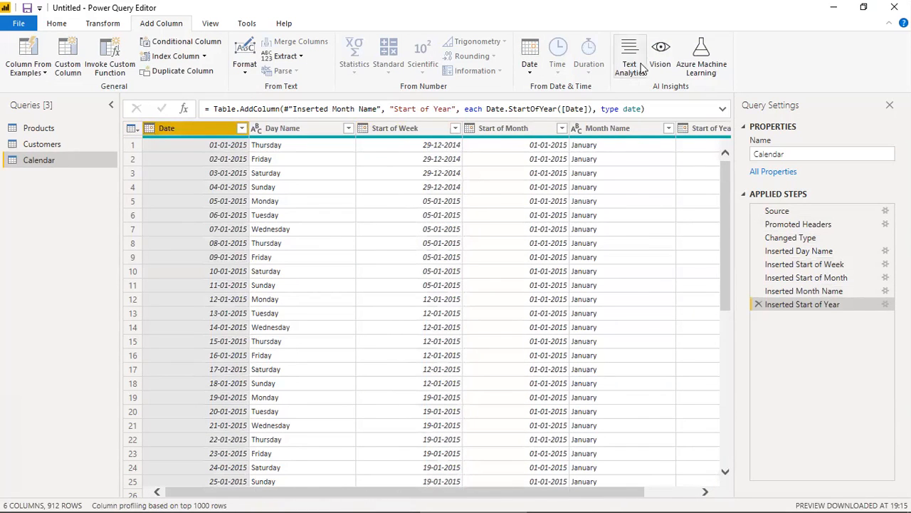
left_click(530, 64)
mouse_move(556, 137)
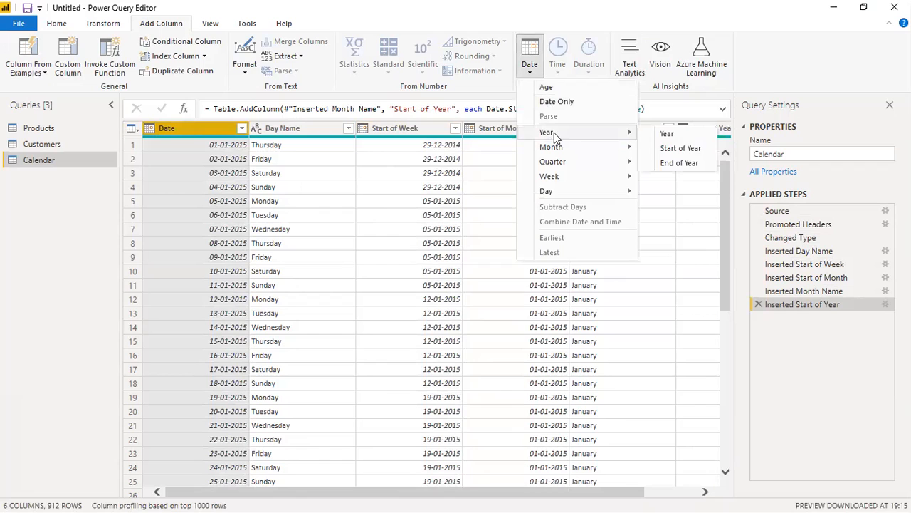
left_click(679, 136)
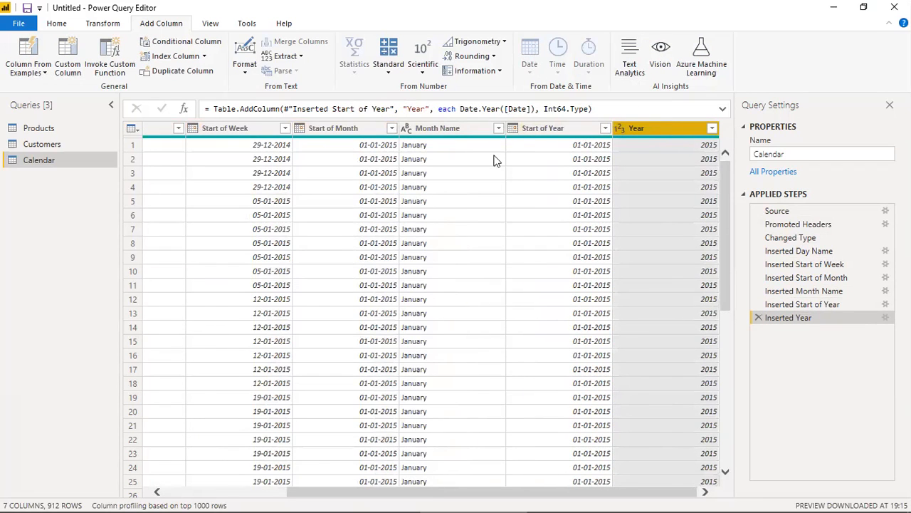
Review the Calendar table's new date columns, close Power Query Editor and apply the changes to the model
left_click_drag(319, 494, 196, 494)
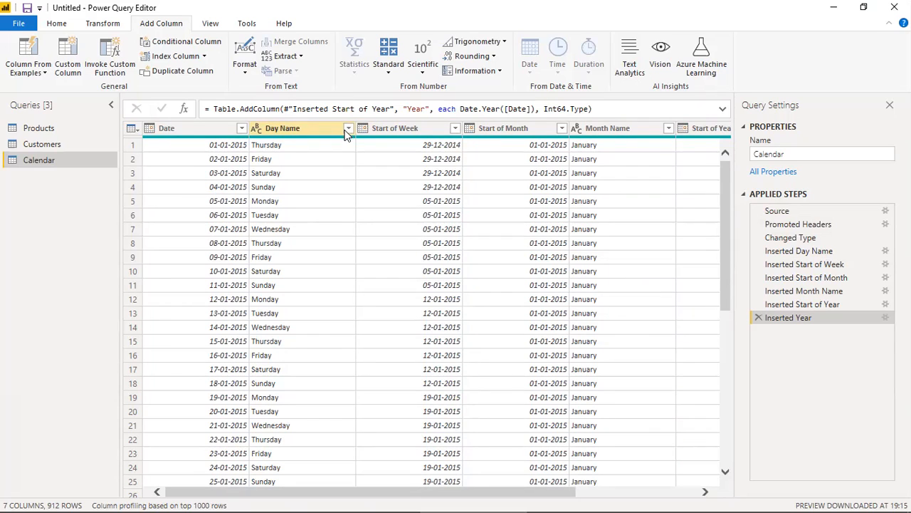
left_click_drag(277, 494, 381, 497)
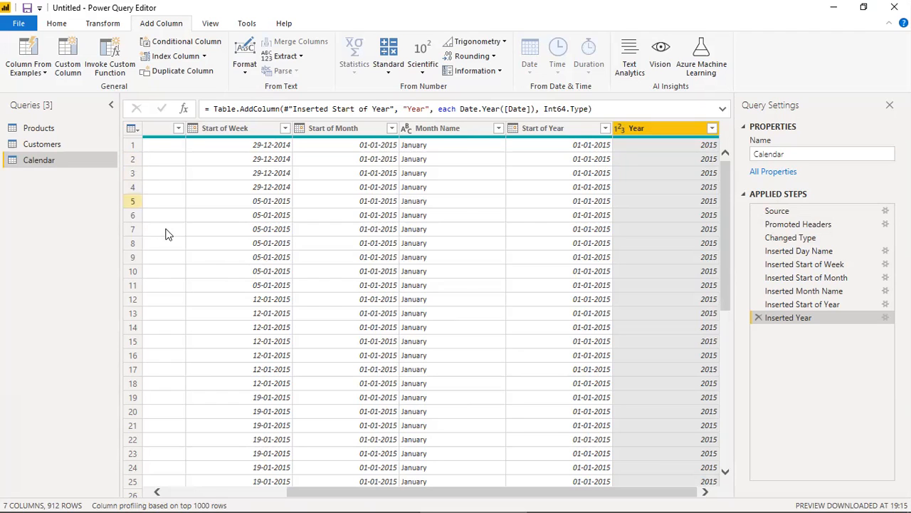
left_click(57, 24)
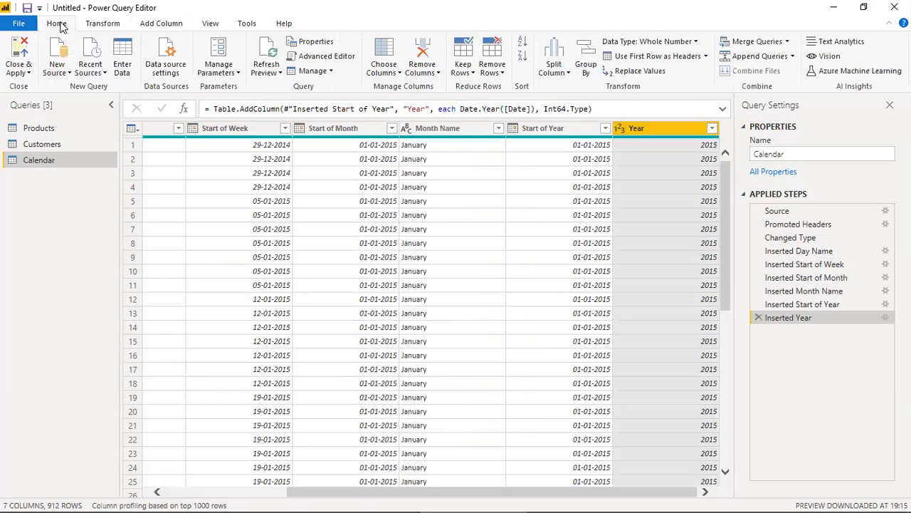
left_click(16, 50)
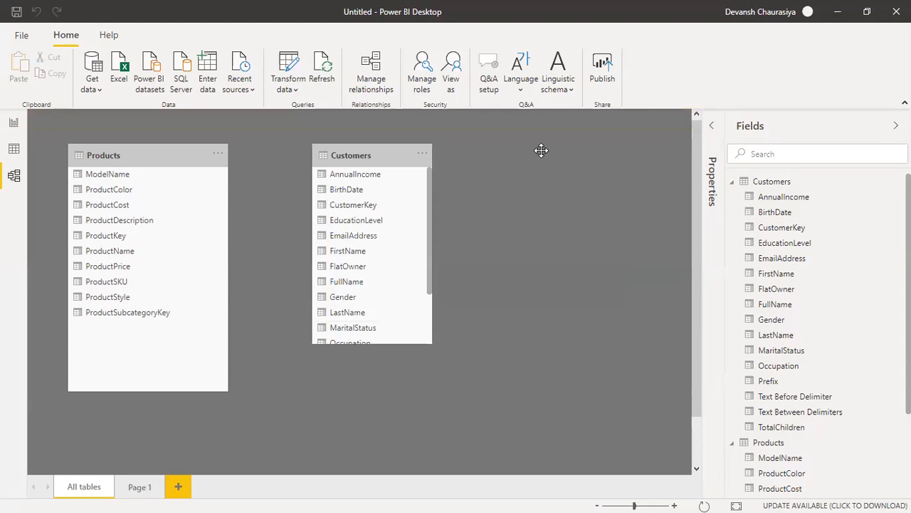
Arrange the Products, Customers and Calendar tables side by side in the model diagram
left_click_drag(582, 157, 563, 155)
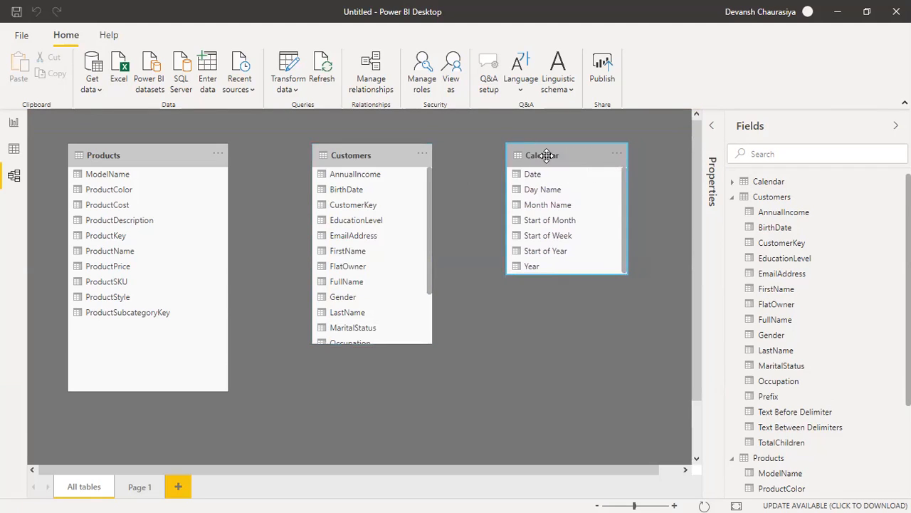
left_click_drag(353, 152, 338, 155)
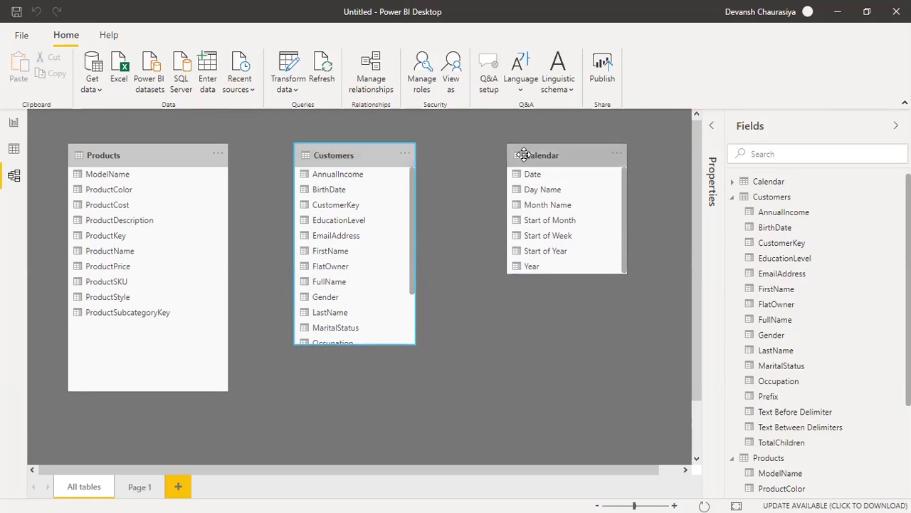
left_click_drag(572, 154, 547, 157)
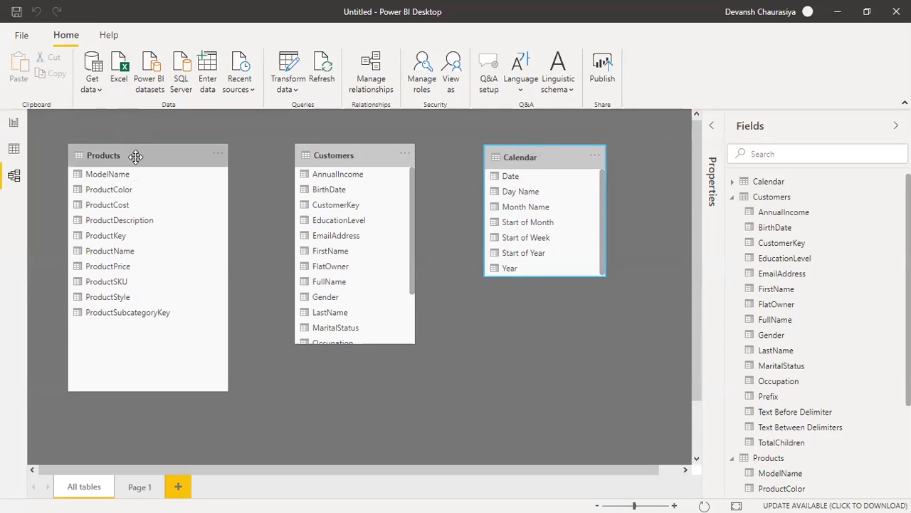
left_click_drag(135, 152, 128, 152)
left_click_drag(358, 154, 346, 153)
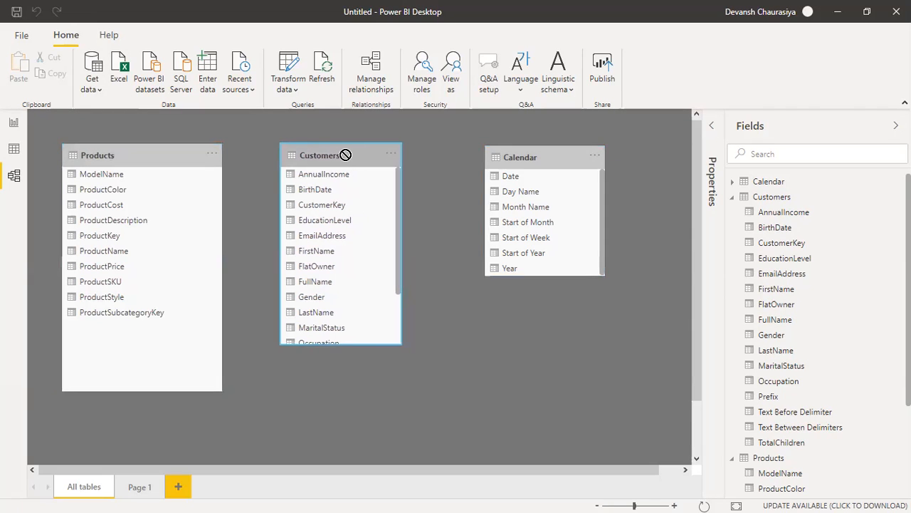
left_click_drag(553, 154, 534, 154)
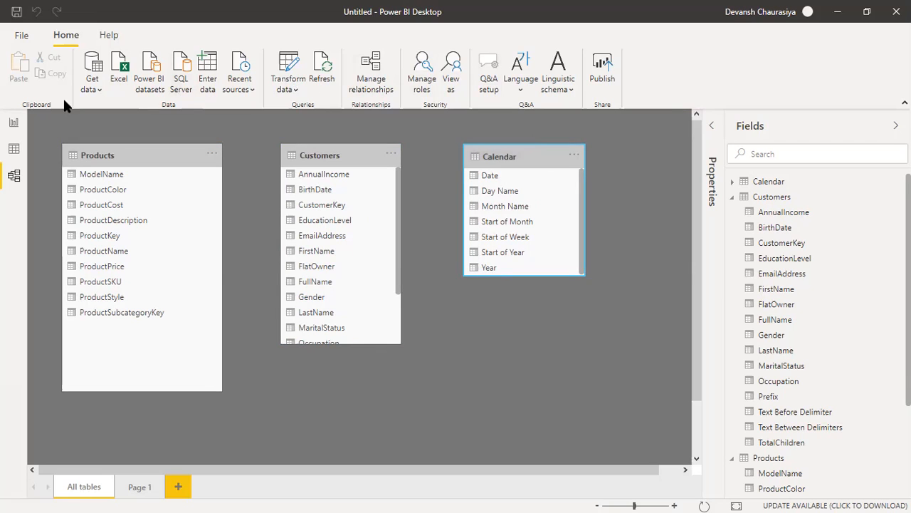
left_click(585, 497)
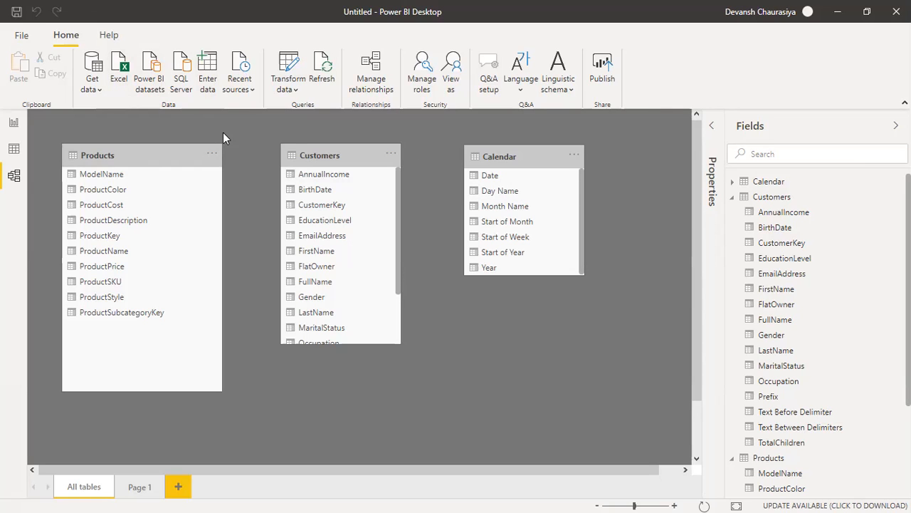
Switch to Power Query Editor to transform the data and display the Customers query
left_click(292, 66)
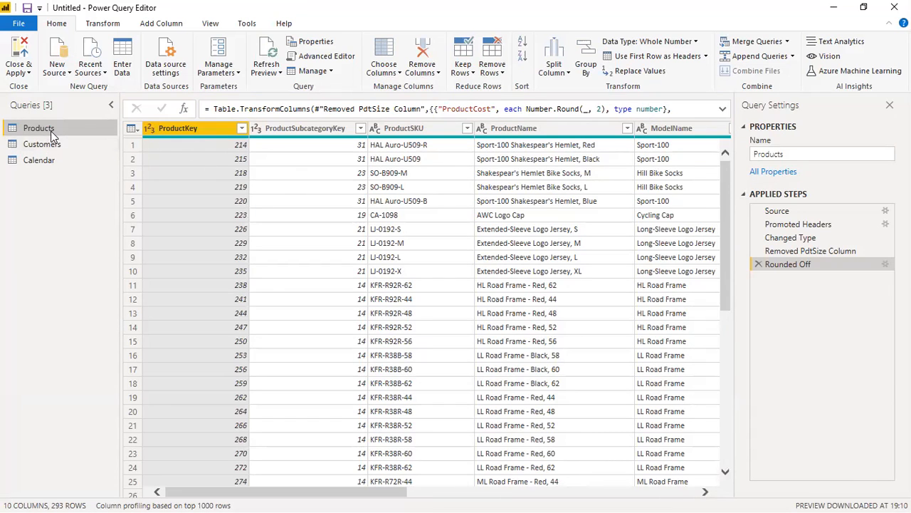
left_click(37, 147)
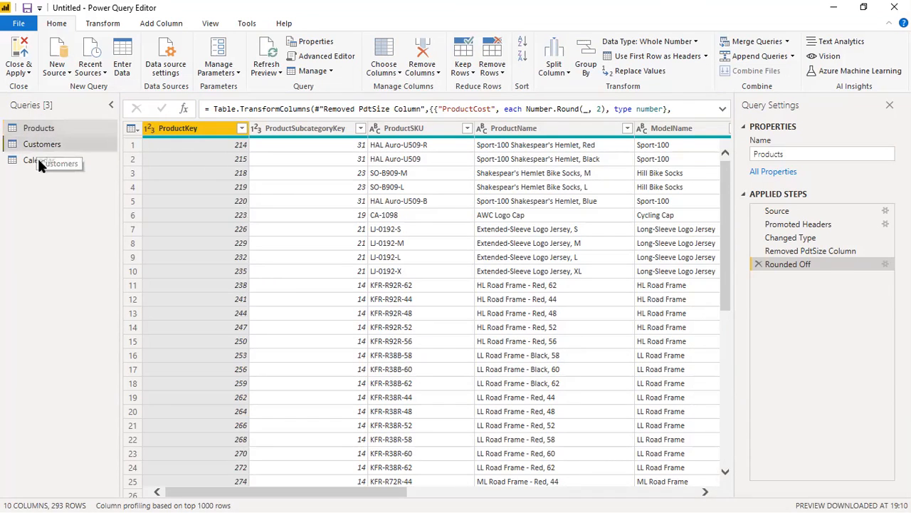
left_click(37, 161)
left_click(37, 128)
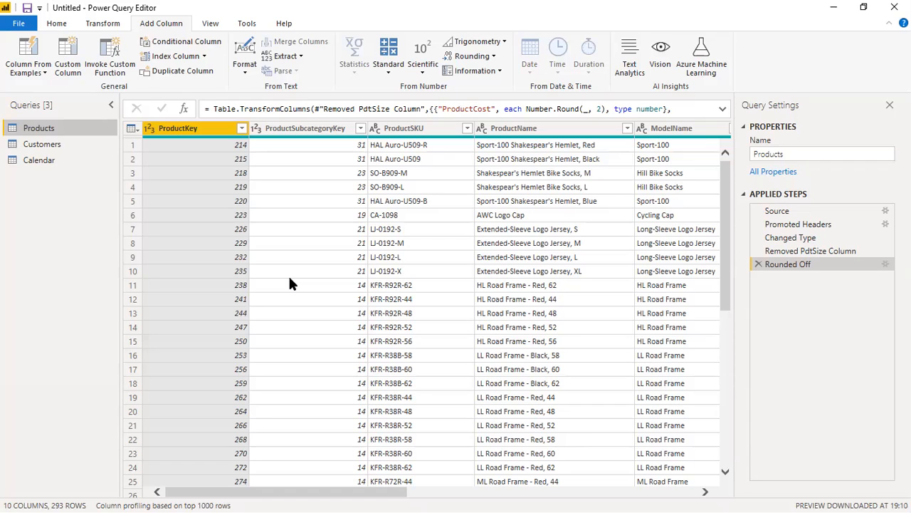
left_click(41, 142)
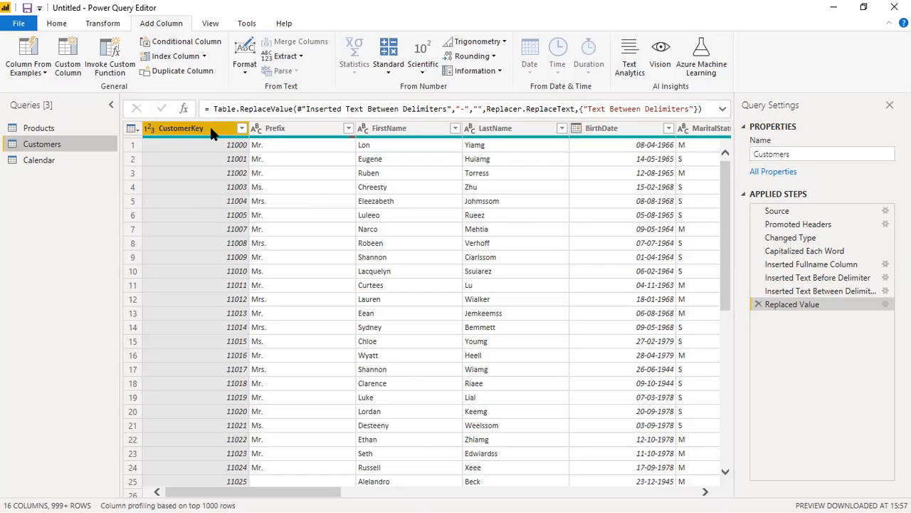
left_click(190, 47)
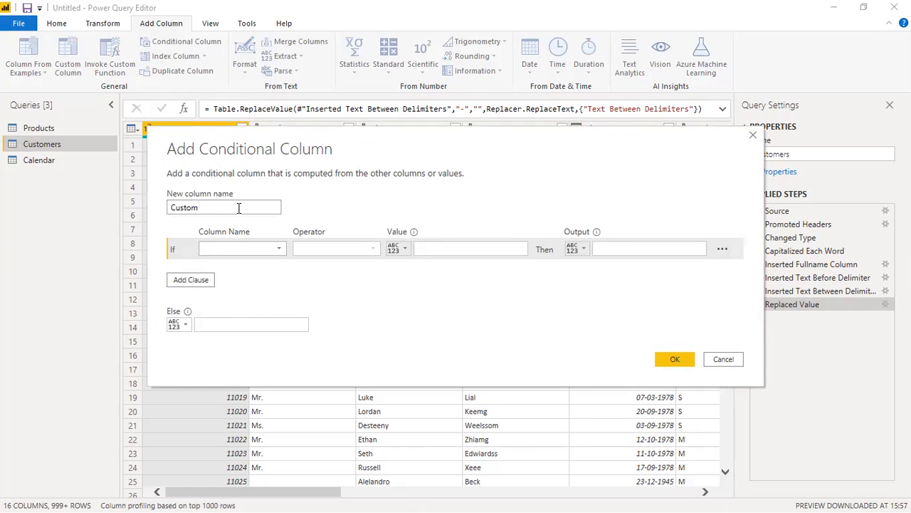
double_click(183, 207)
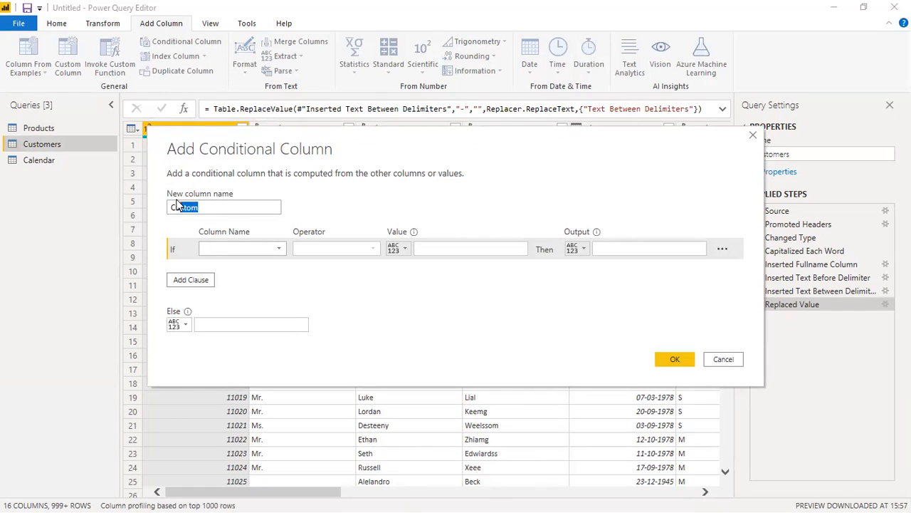
left_click(723, 359)
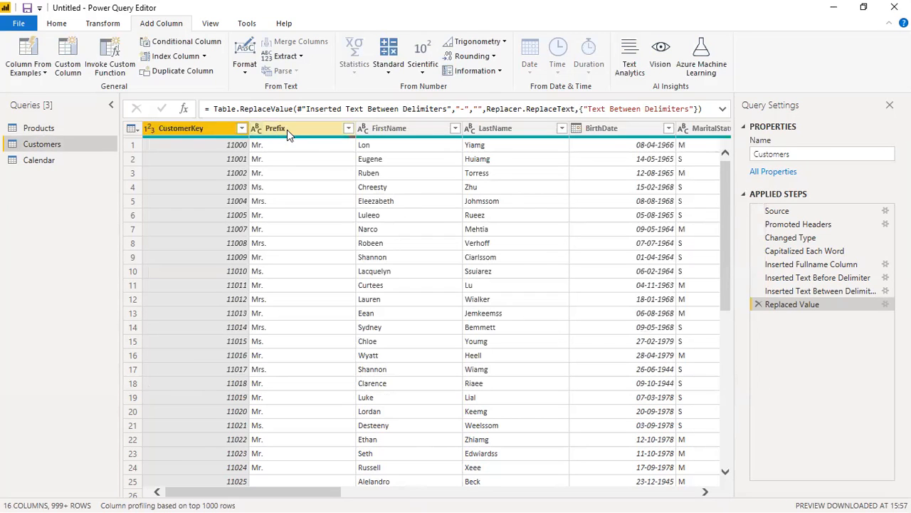
Look through all columns of the Customers query for one suited to a conditional column
left_click_drag(211, 492, 382, 492)
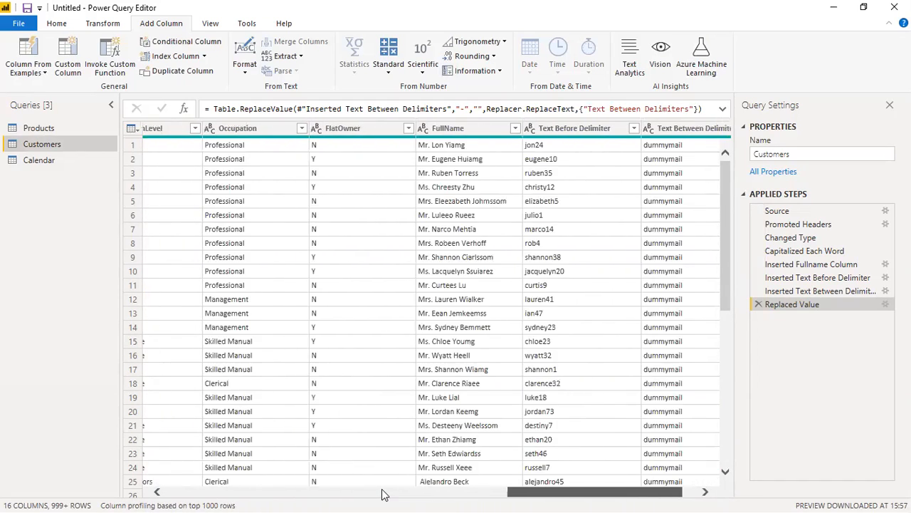
scroll(382, 493, "right", 1)
scroll(382, 494, "left", 8)
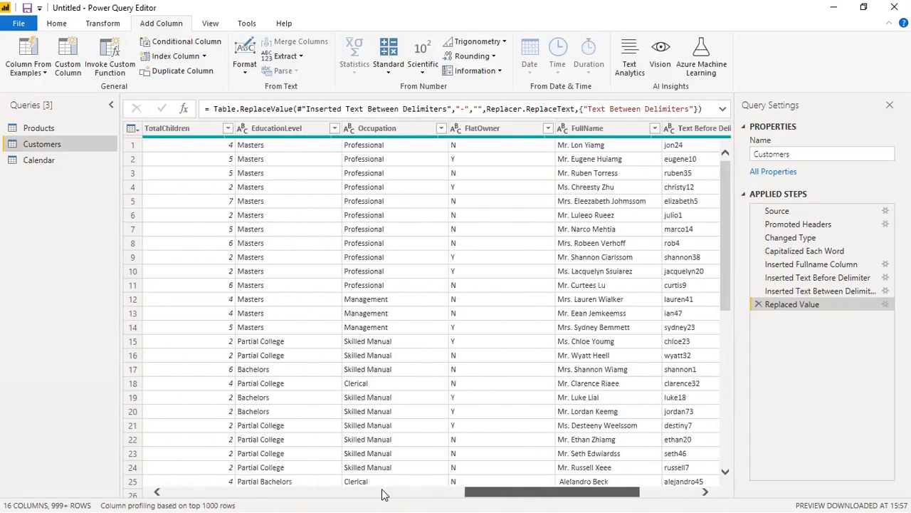
scroll(382, 494, "left", 5)
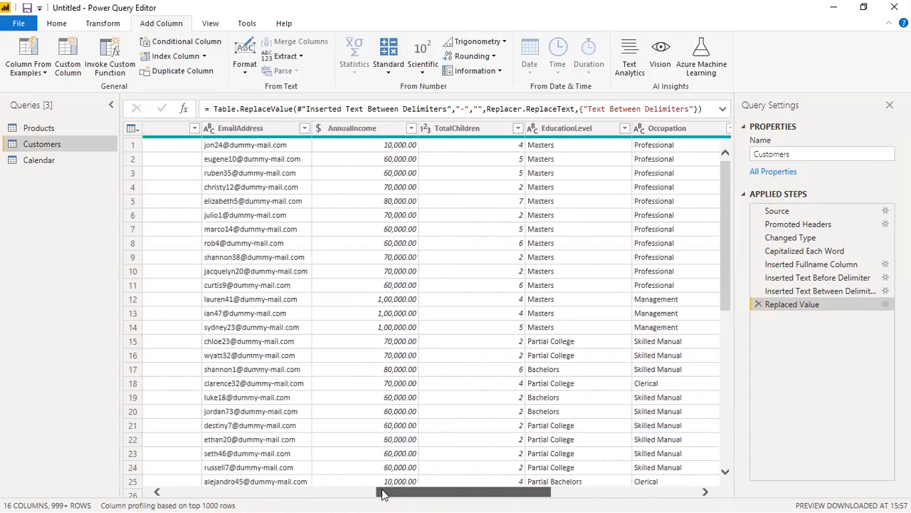
left_click_drag(355, 496, 203, 496)
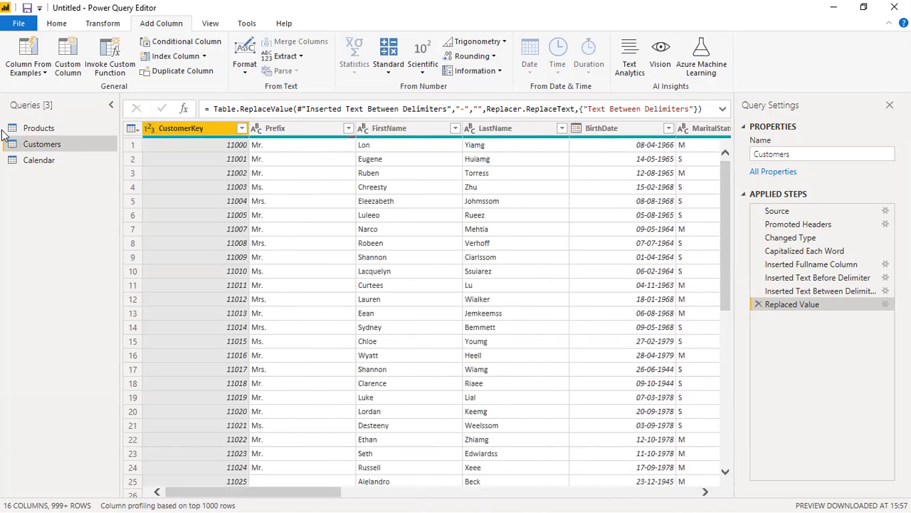
Move the Products query below Customers in the query list and look through the Products columns
left_click(30, 132)
left_click_drag(19, 133, 26, 151)
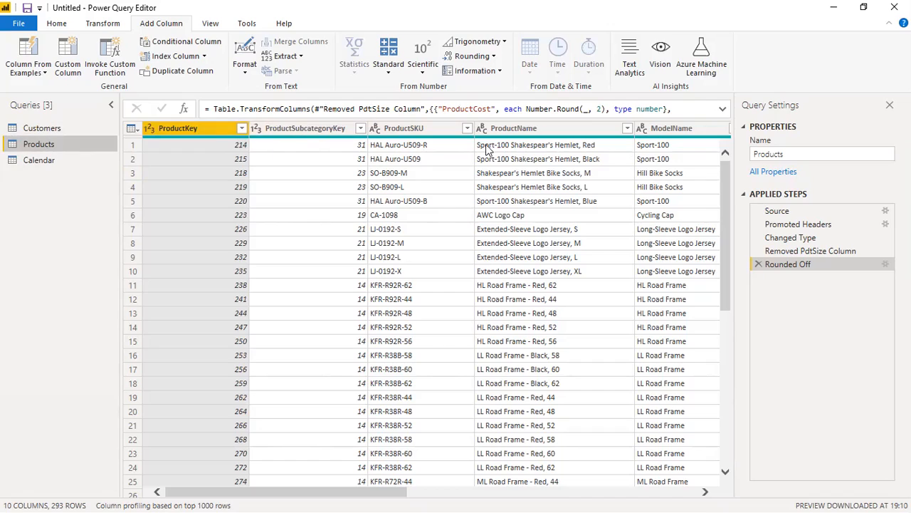
left_click_drag(278, 496, 379, 497)
scroll(379, 496, "right", 10)
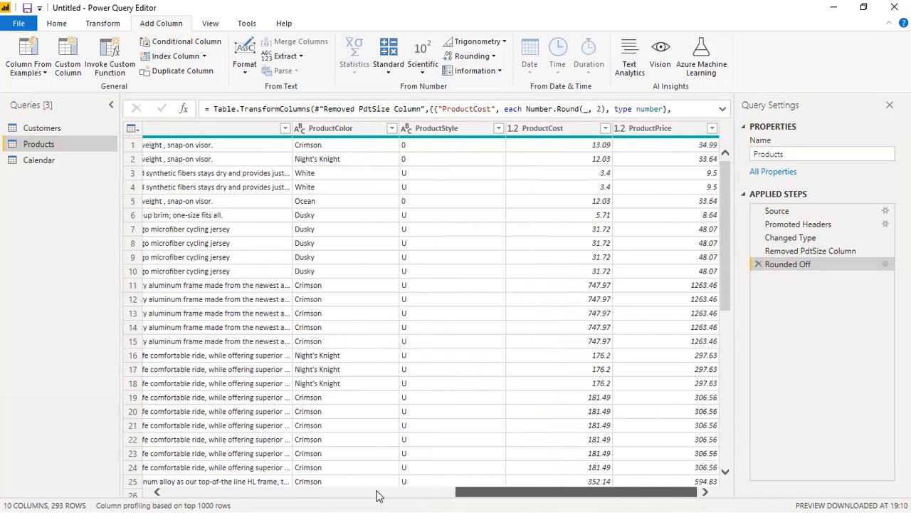
scroll(379, 497, "left", 10)
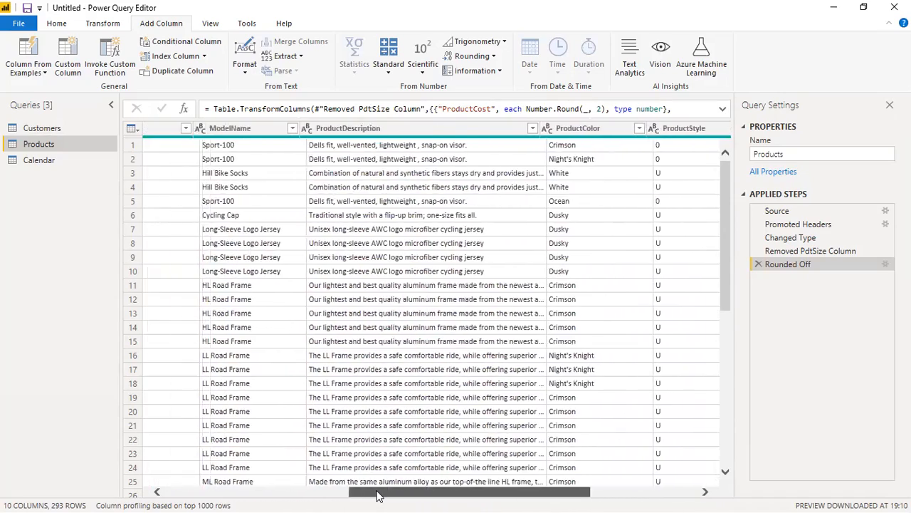
scroll(379, 497, "left", 8)
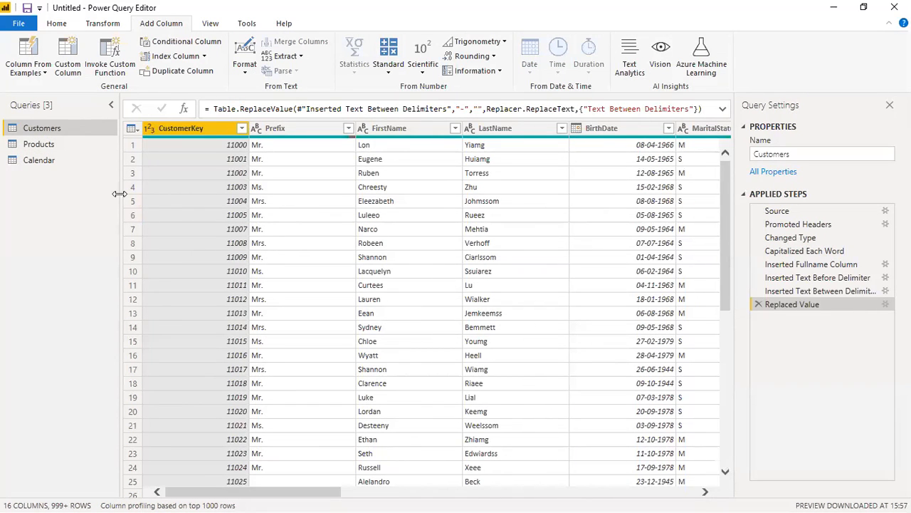
Switch to the Power BI Desktop window, import the text/CSV file Sales_2017, and open it for transformation in Power Query Editor
left_click(55, 25)
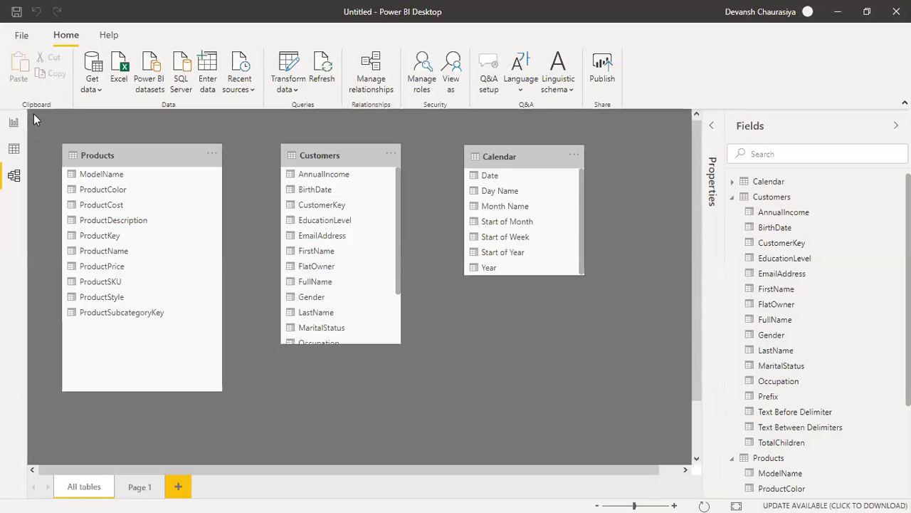
left_click(99, 88)
left_click(107, 241)
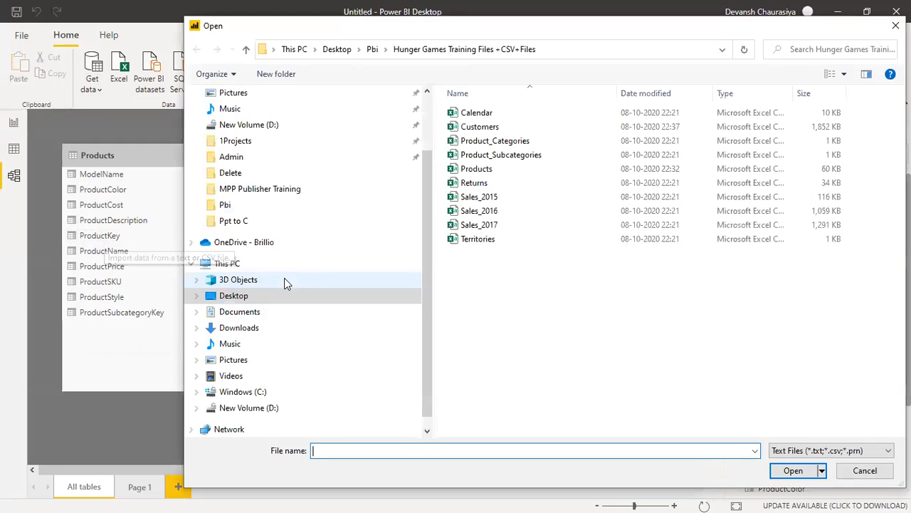
double_click(486, 224)
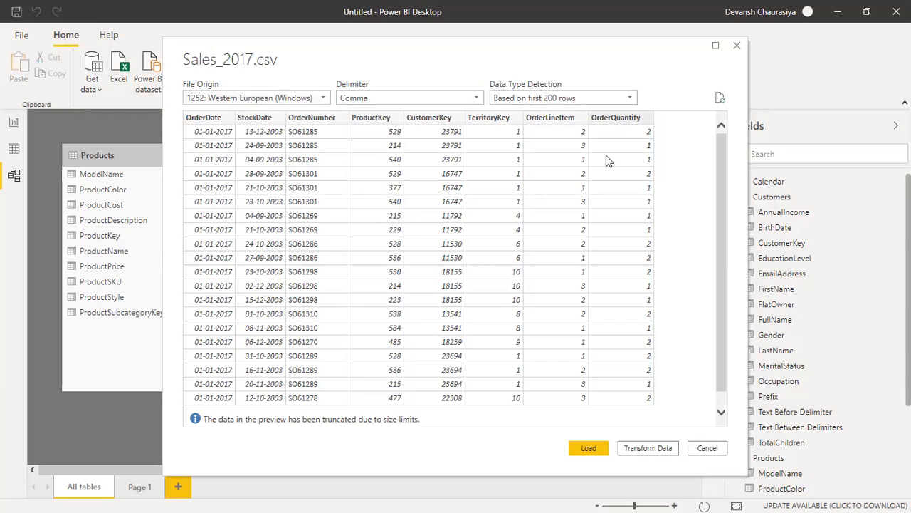
left_click(646, 449)
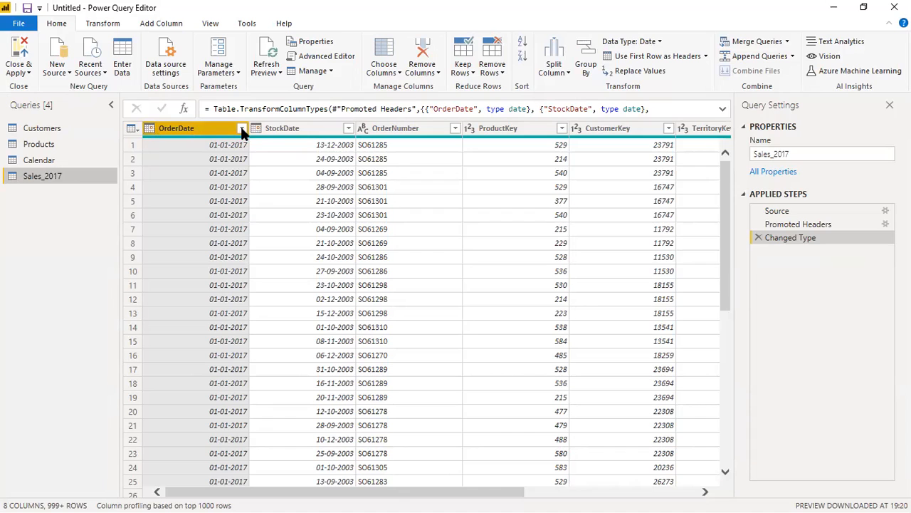
Examine the OrderDate and StockDate columns of Sales_2017 and the list of distinct OrderNumber values
left_click(276, 130)
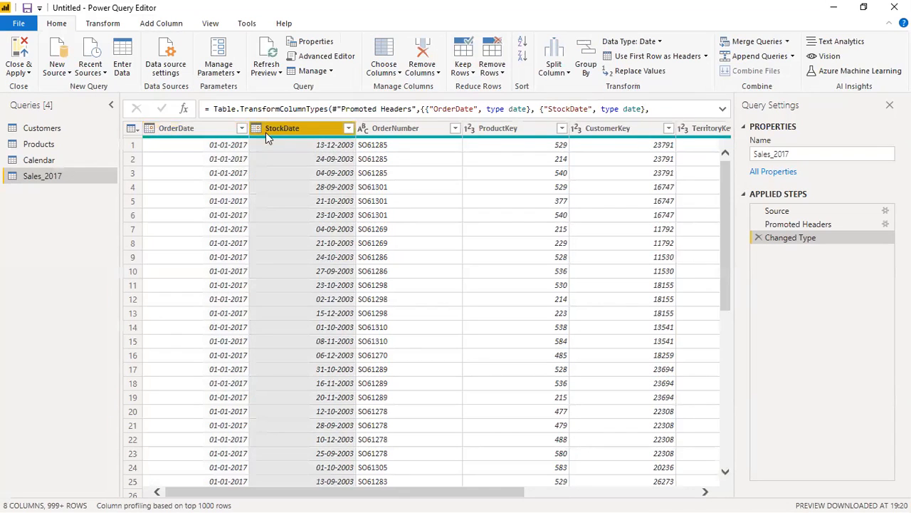
left_click(167, 132)
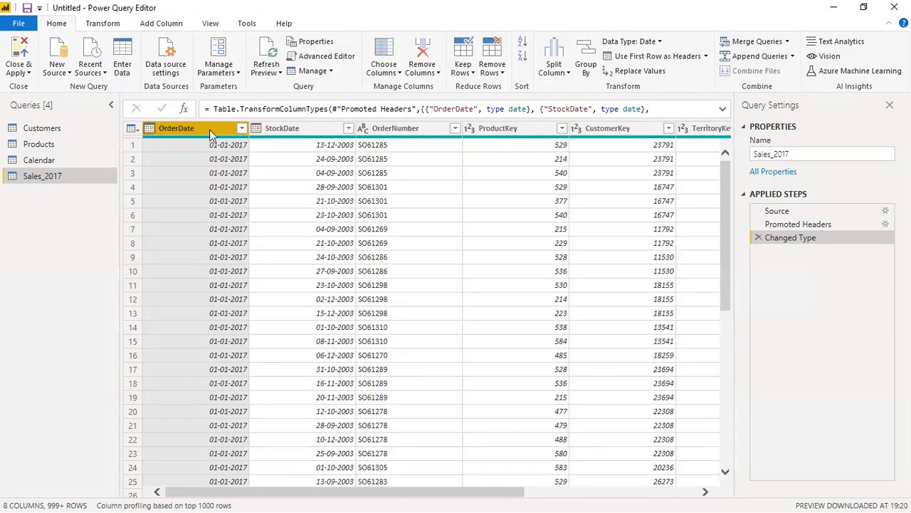
left_click(311, 131)
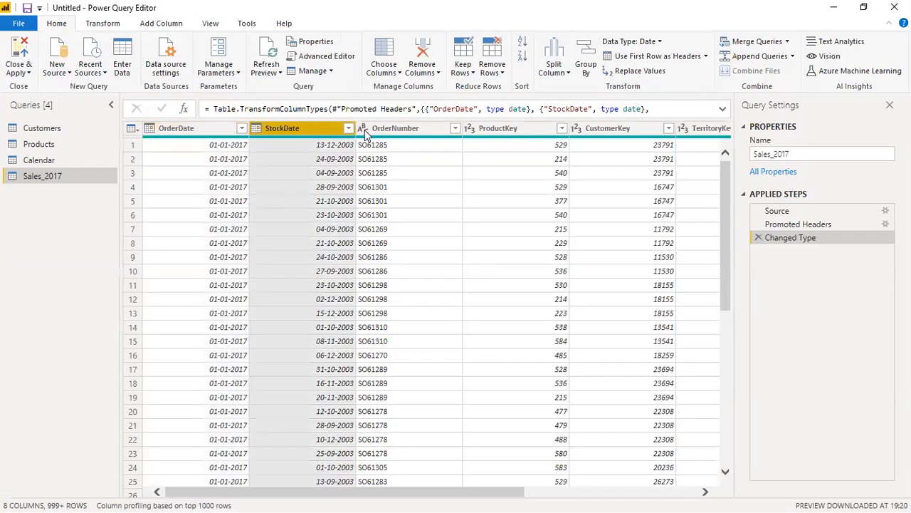
left_click(399, 133)
left_click(455, 128)
left_click_drag(447, 284, 457, 434)
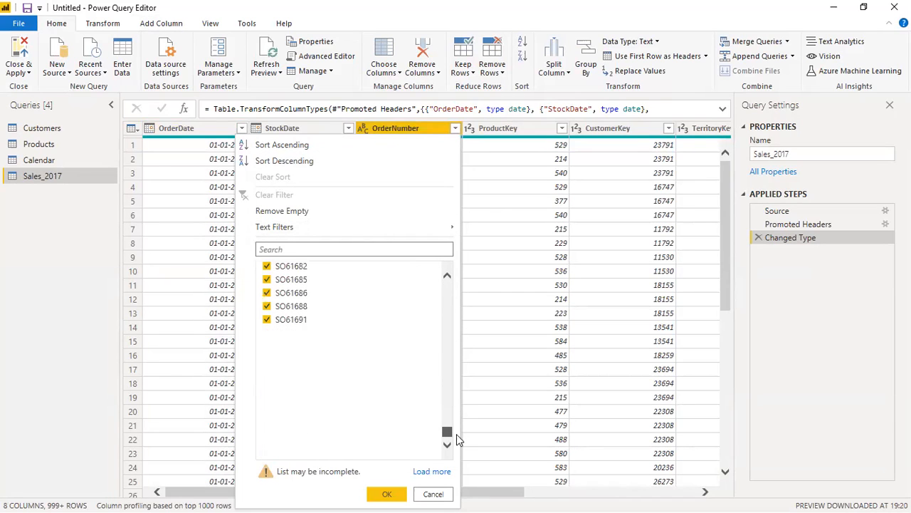
left_click(416, 126)
Examine the ProductKey, CustomerKey and TerritoryKey columns of Sales_2017 and the distinct OrderQuantity values
left_click(513, 128)
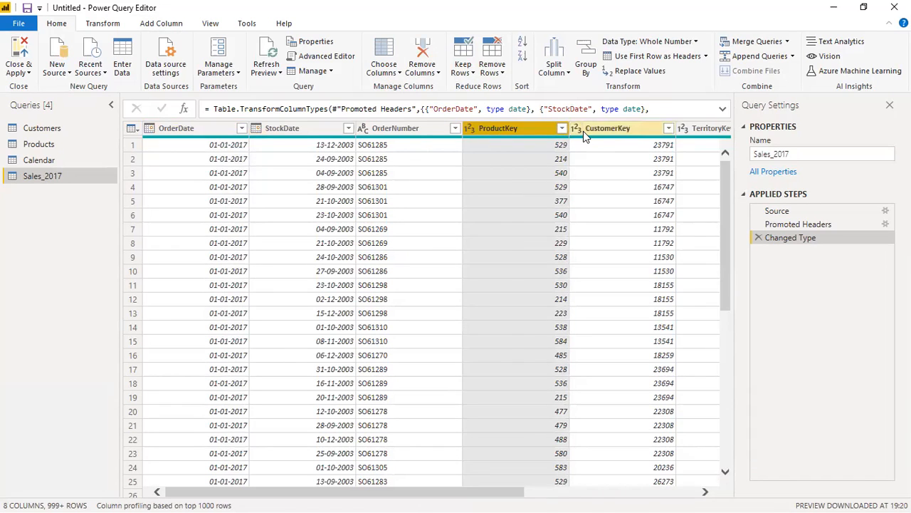
left_click(600, 133)
left_click_drag(321, 496, 434, 491)
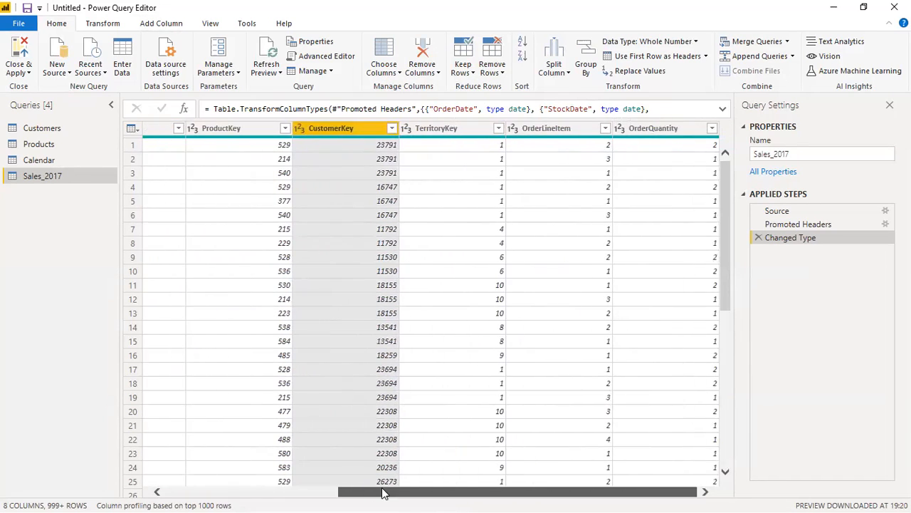
left_click(499, 128)
left_click(499, 128)
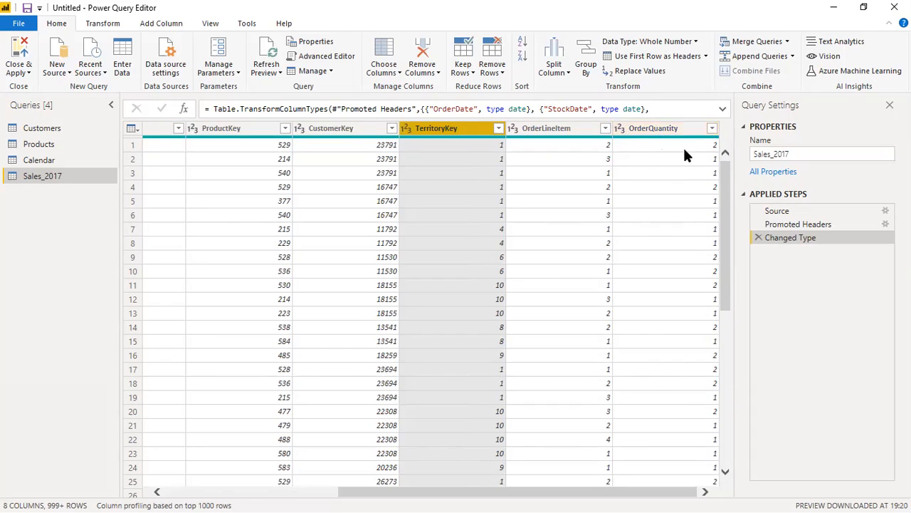
left_click(712, 129)
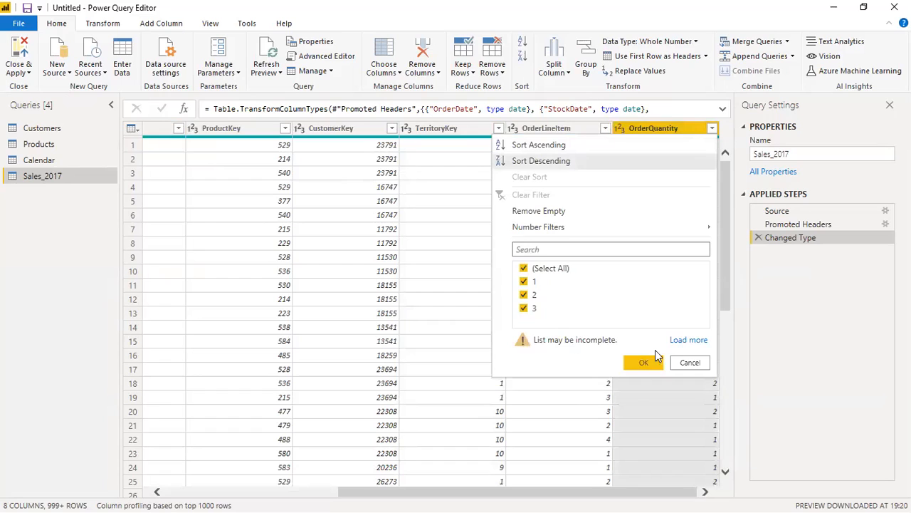
left_click(690, 362)
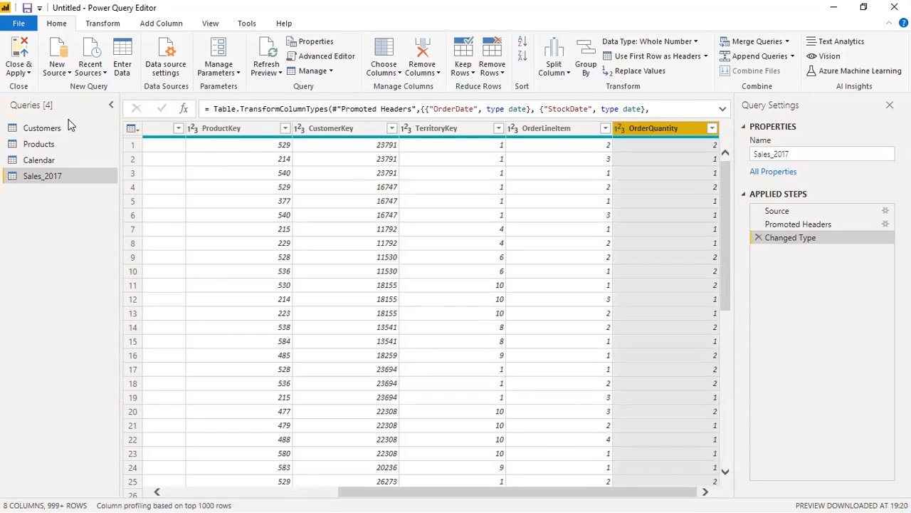
Start a conditional column in the Sales_2017 query and name it OrderQuantityCategory
left_click(157, 26)
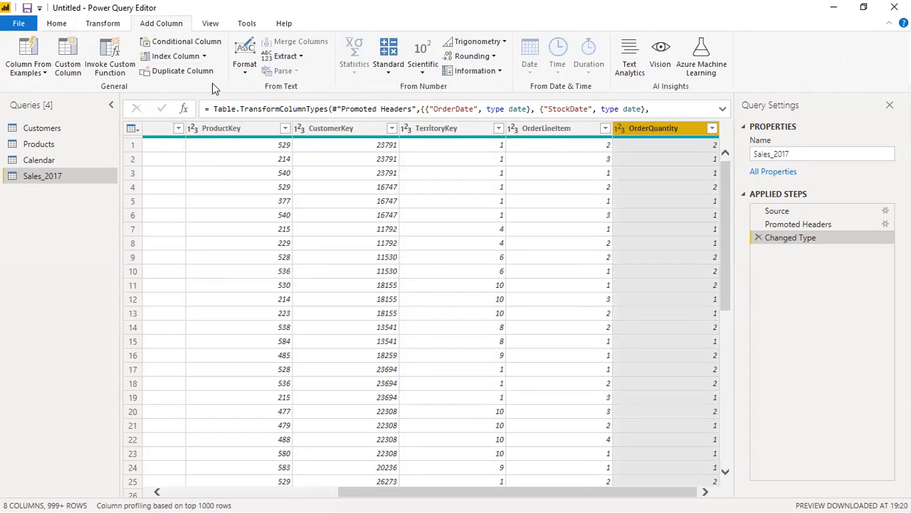
left_click(186, 42)
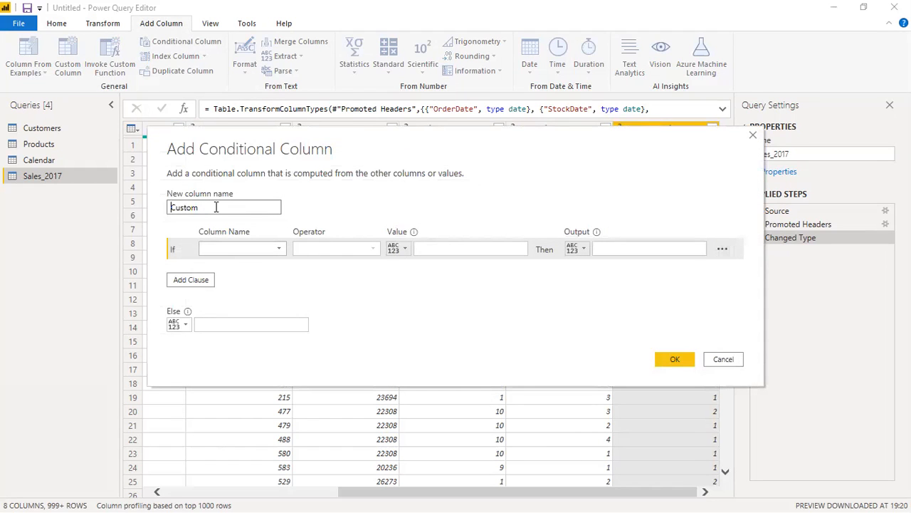
left_click_drag(330, 136, 421, 182)
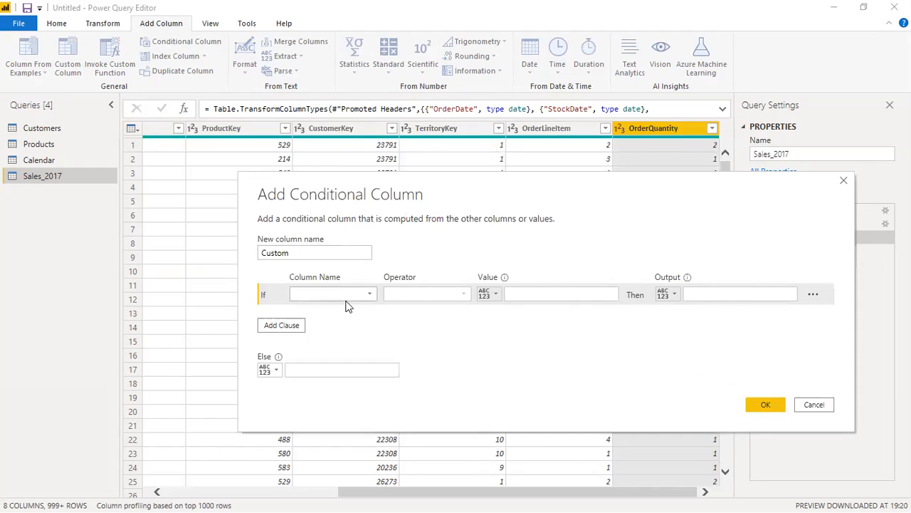
left_click(313, 254)
double_click(313, 255)
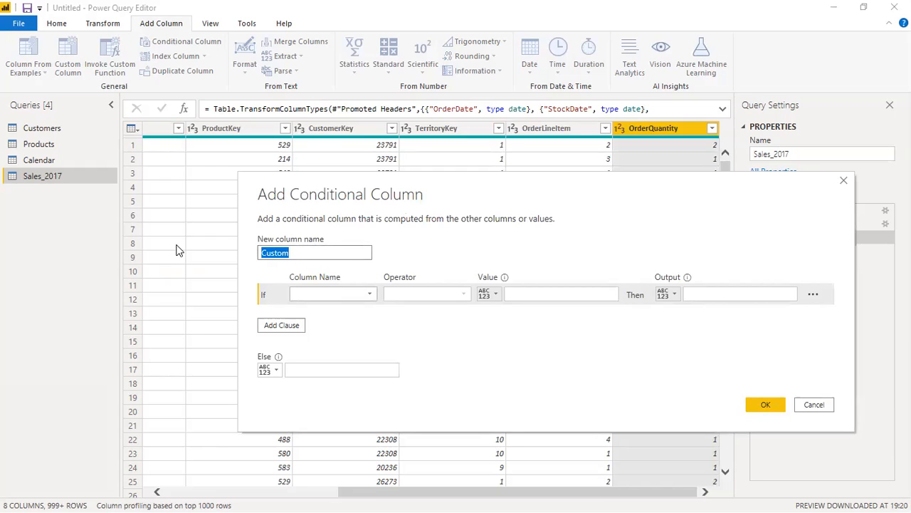
type("OrderQuantity2")
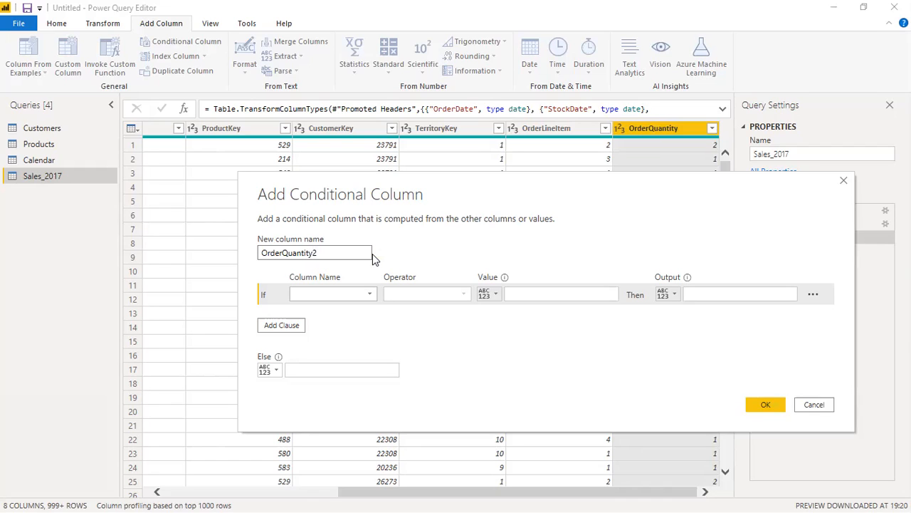
key("BackSpace")
key("BackSpace")
key("BackSpace")
key("BackSpace")
key("BackSpace")
key("BackSpace")
key("BackSpace")
key("BackSpace")
type("ct")
type("tegory")
key("Left")
key("Left")
key("Left")
key("Left")
key("Left")
key("Left")
key("Left")
key("shift+Left")
type("C")
Set the first condition so that OrderQuantity equals 1 outputs Single
left_click(325, 294)
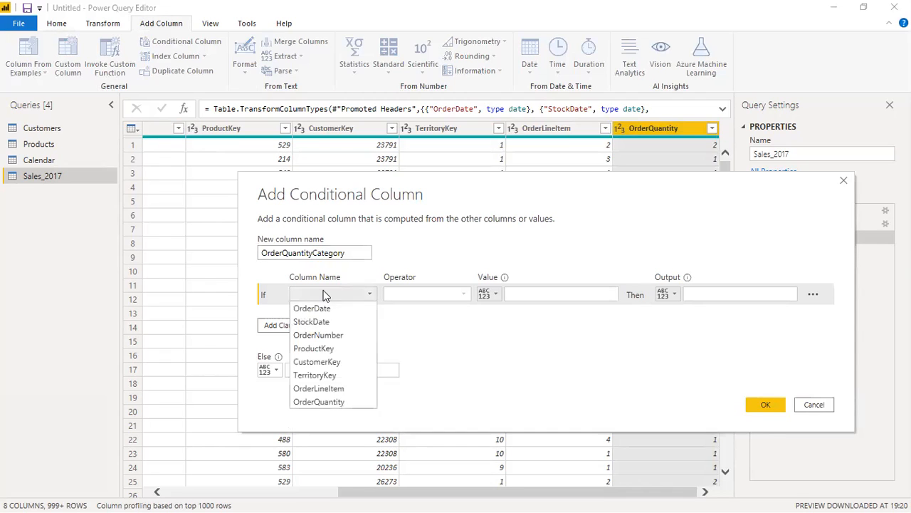
left_click(319, 400)
left_click(430, 294)
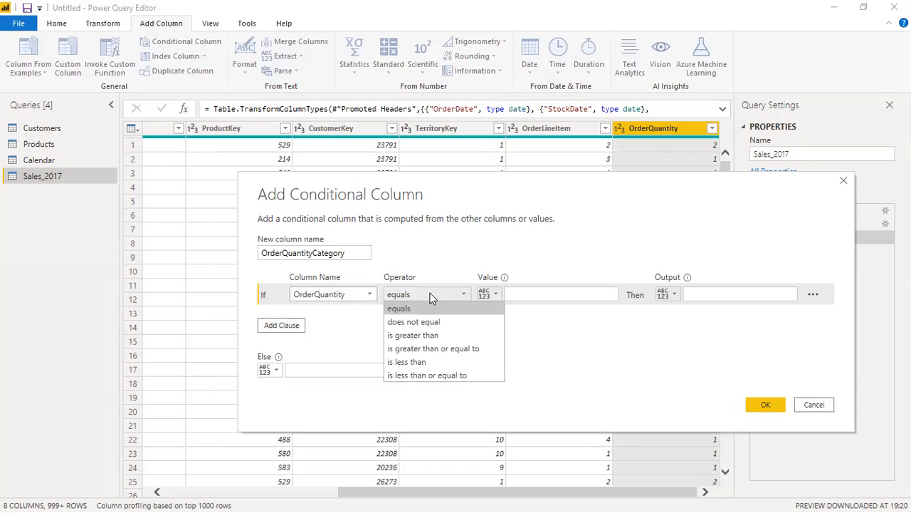
left_click(535, 293)
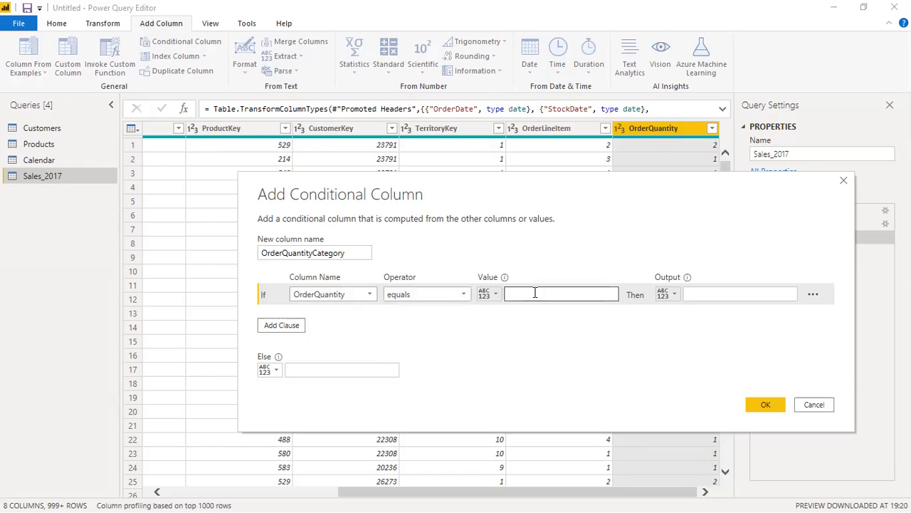
left_click(713, 295)
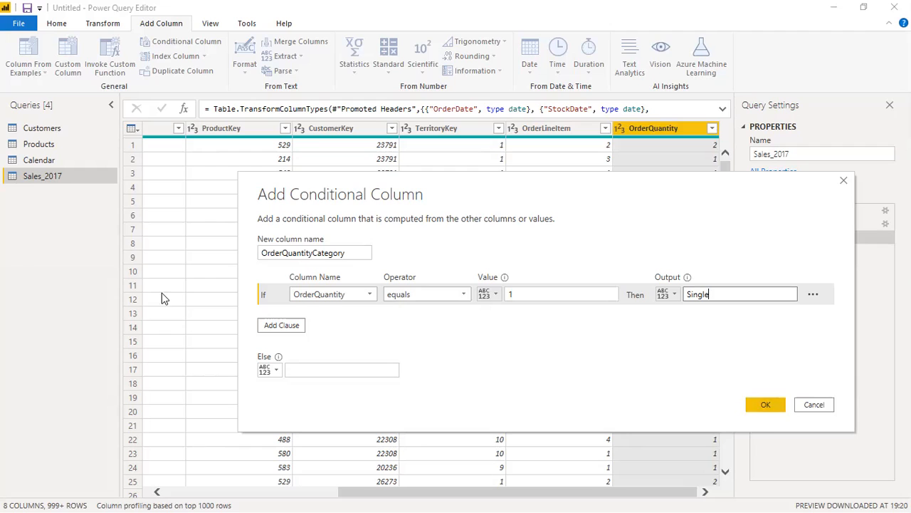
Add a second clause to the conditional column so that OrderQuantity is greater than 1 outputs Multiple
left_click(282, 326)
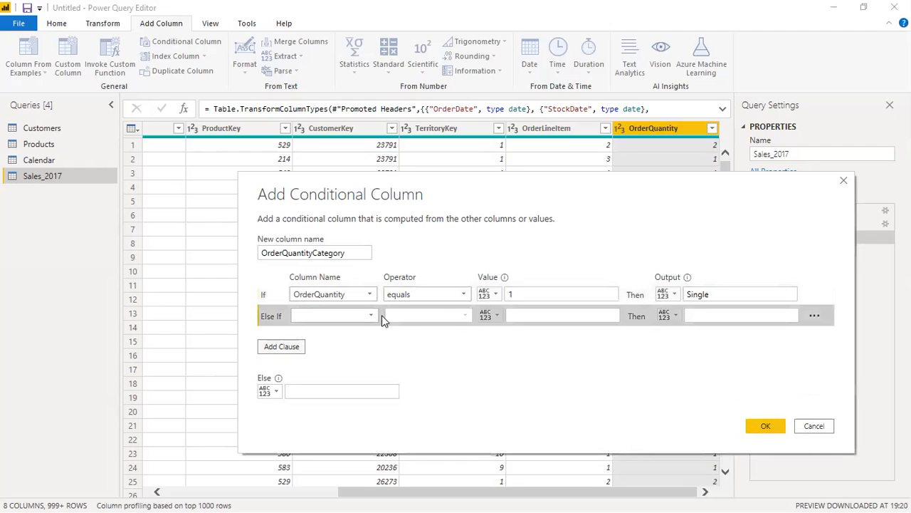
left_click(318, 318)
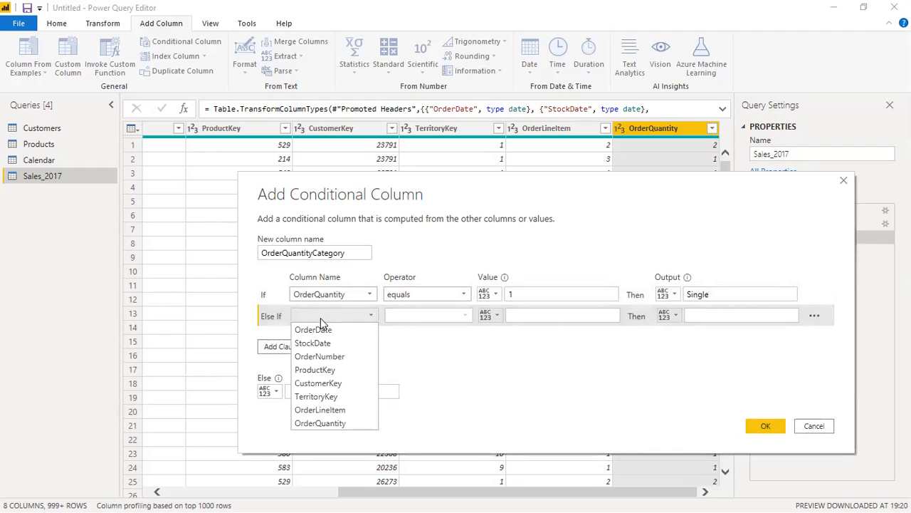
left_click(327, 422)
left_click(423, 316)
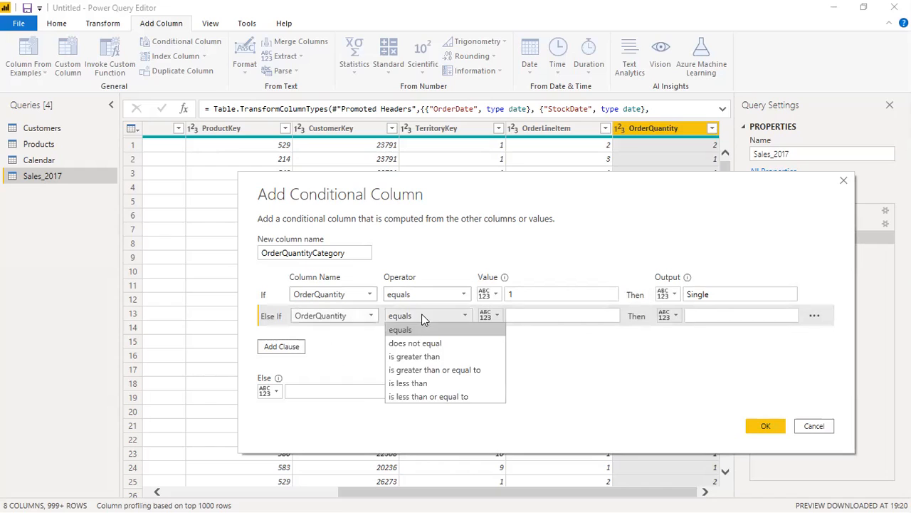
left_click(413, 356)
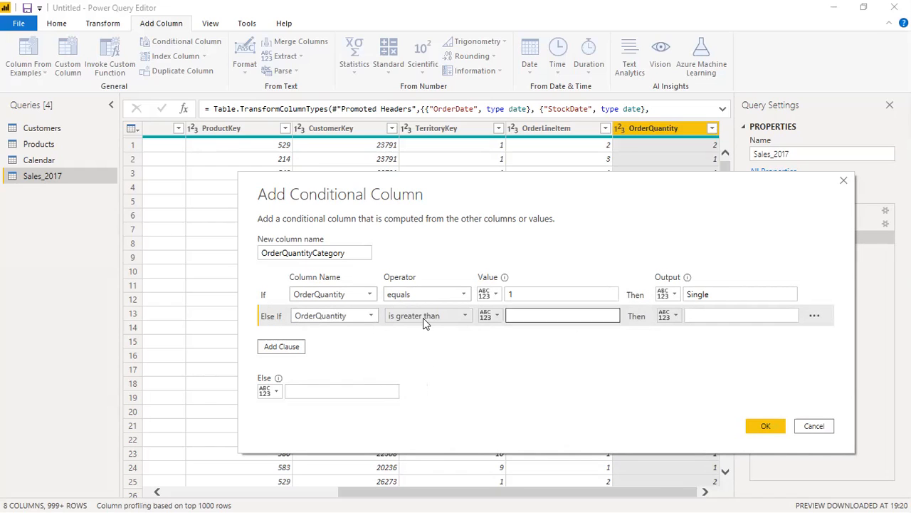
left_click(533, 316)
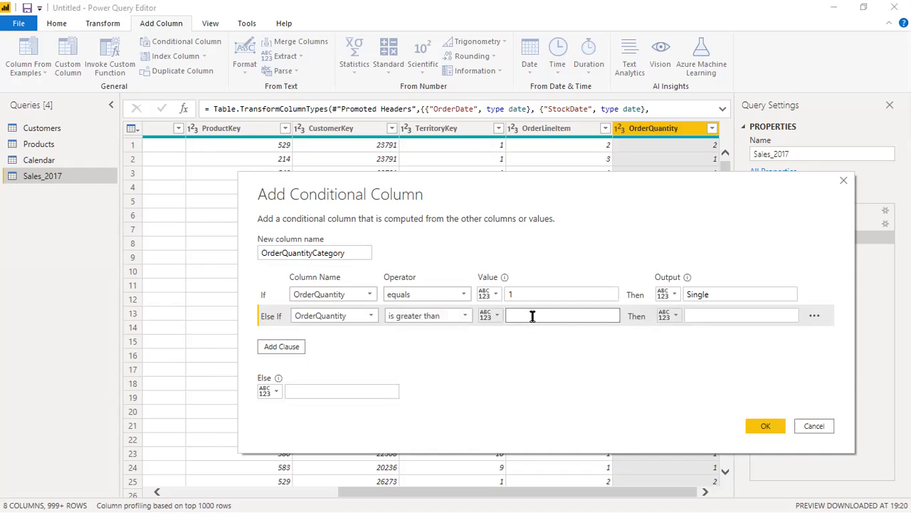
left_click(716, 315)
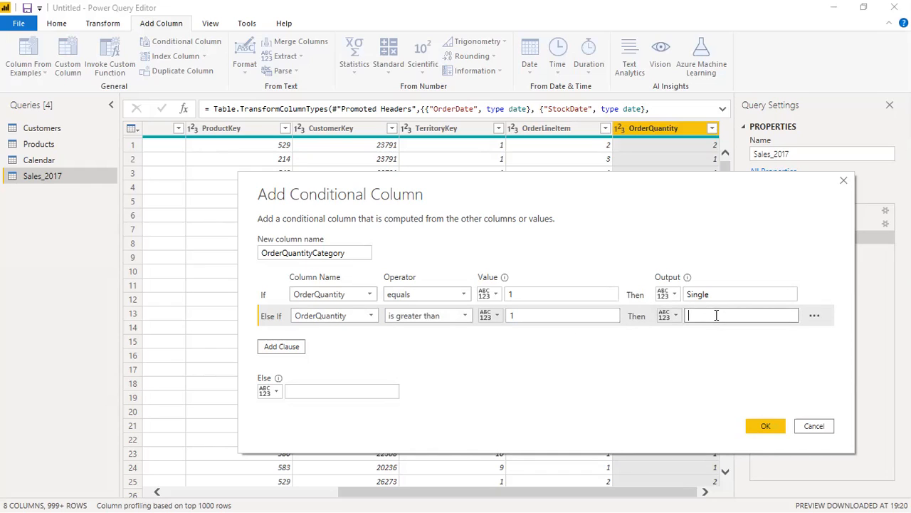
type("Multiple")
Set the fallback output to Other and create the OrderQuantityCategory column
left_click(292, 391)
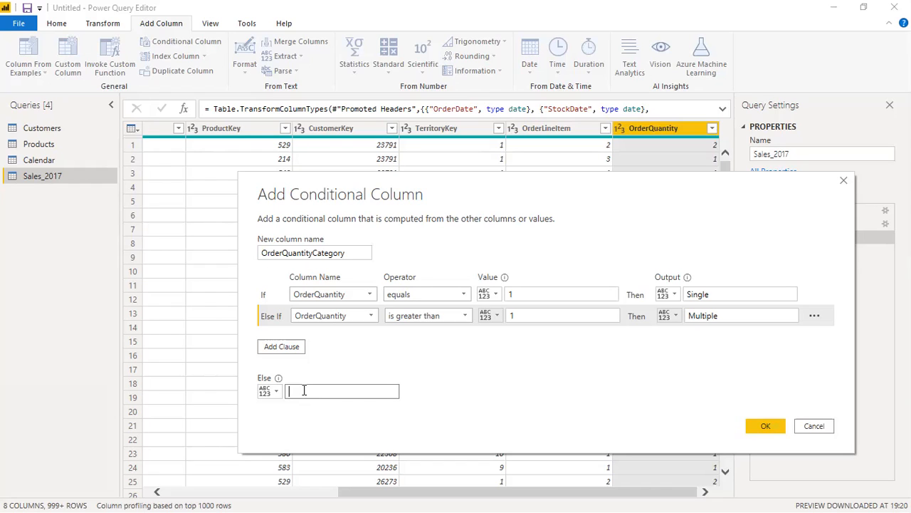
type("ther")
left_click(776, 424)
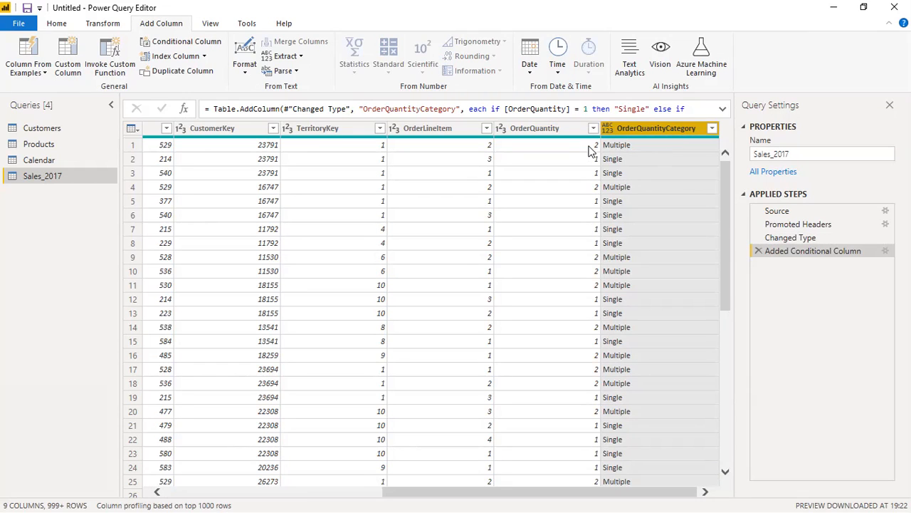
Compare the OrderQuantity values with the OrderQuantityCategory values in the first rows of Sales_2017
left_click(590, 146)
left_click(637, 147)
left_click(592, 161)
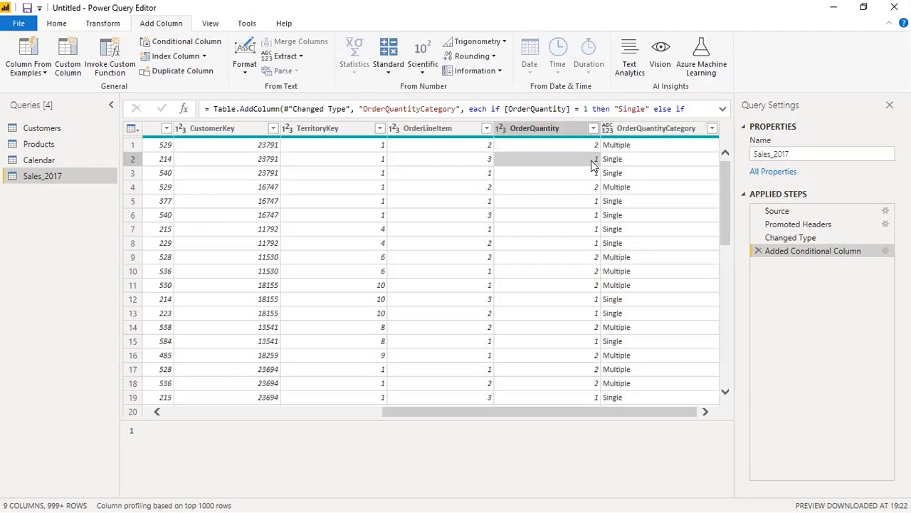
left_click(612, 161)
left_click(645, 125)
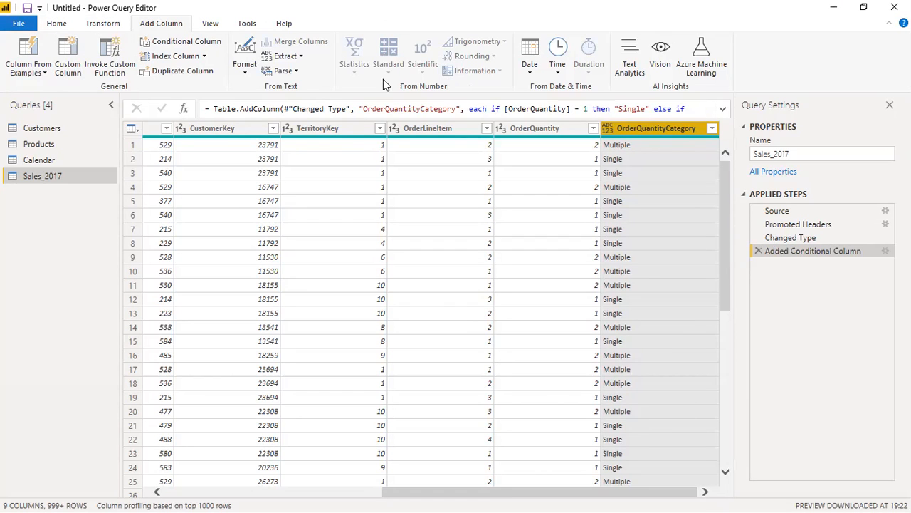
left_click(61, 27)
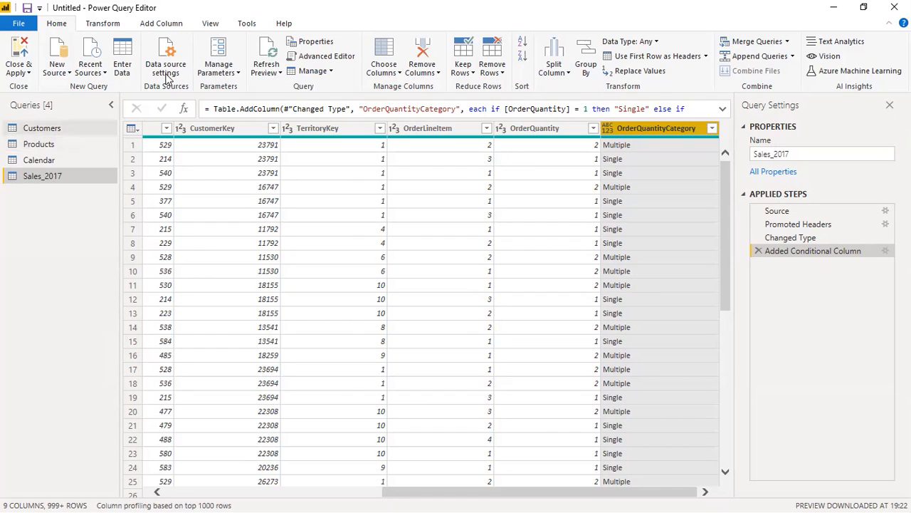
left_click(214, 129)
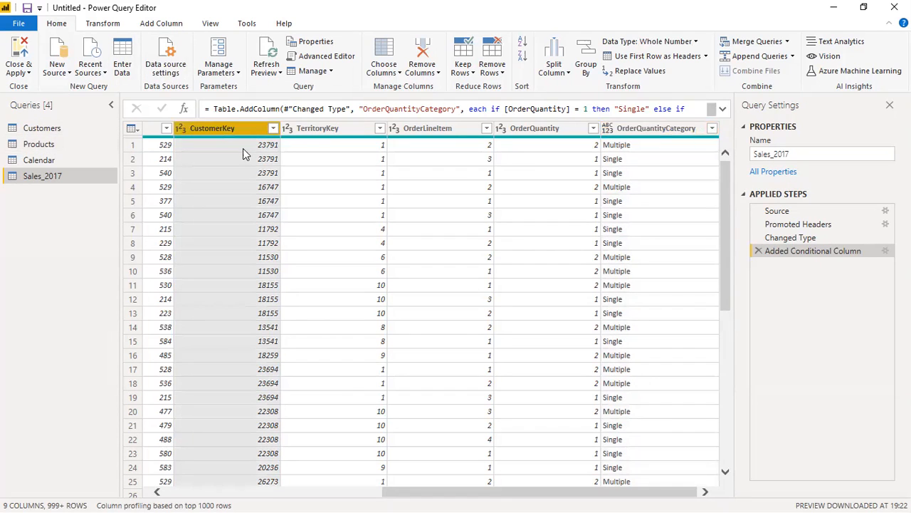
left_click(167, 23)
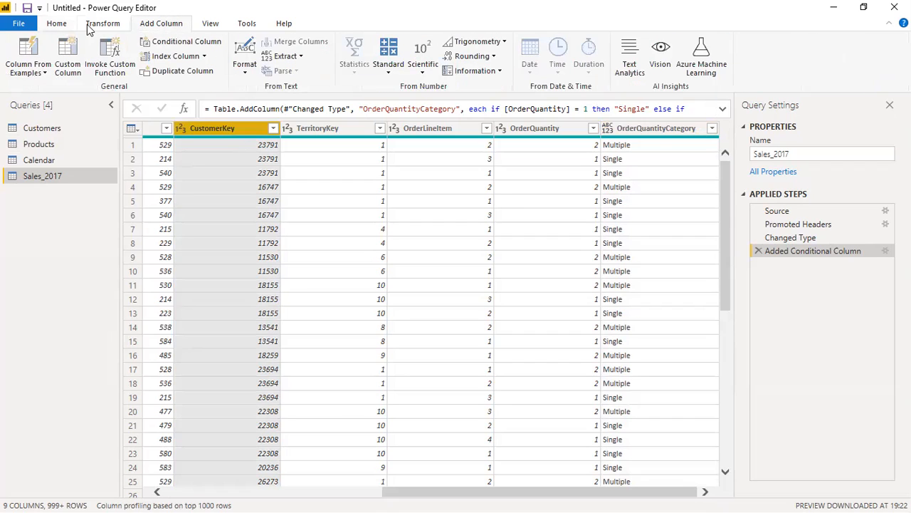
left_click(118, 27)
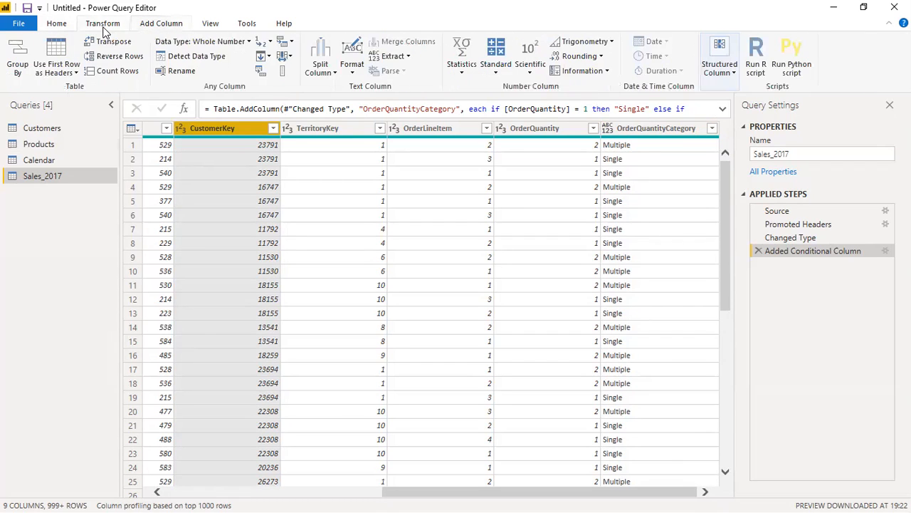
left_click(165, 26)
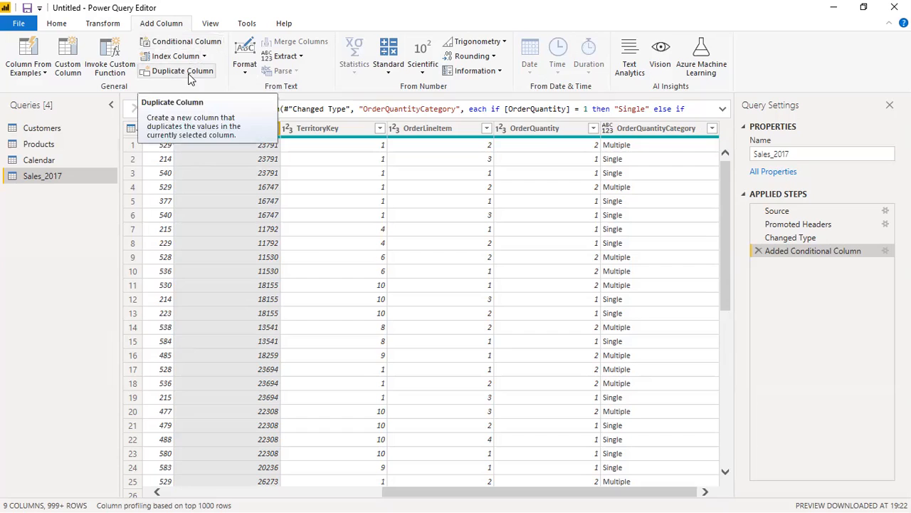
left_click(244, 74)
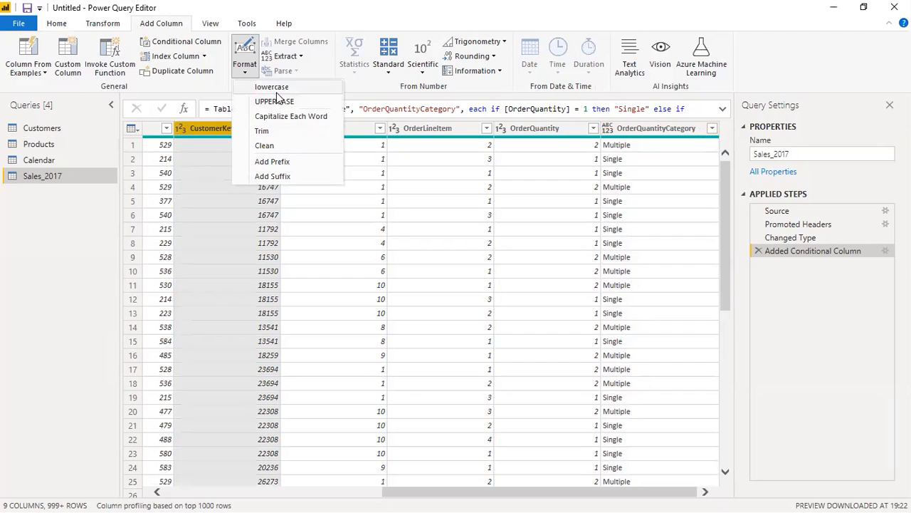
left_click(489, 3)
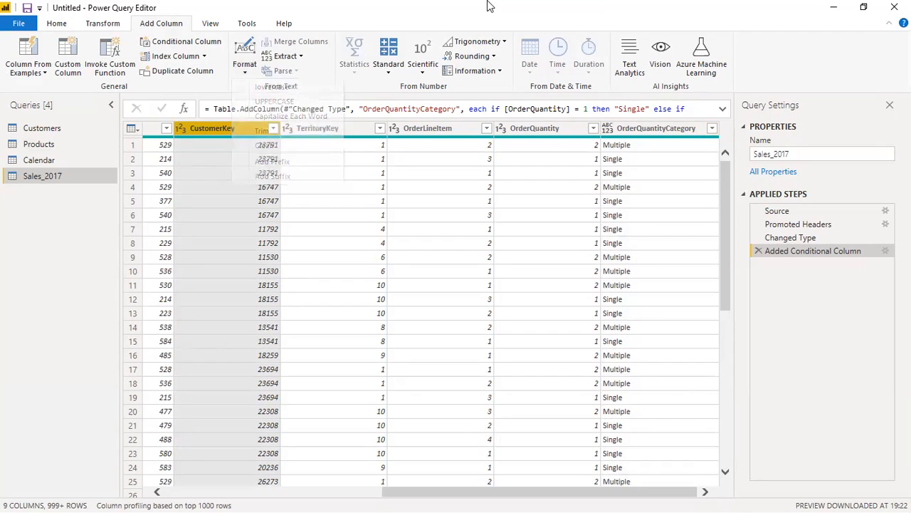
left_click(101, 24)
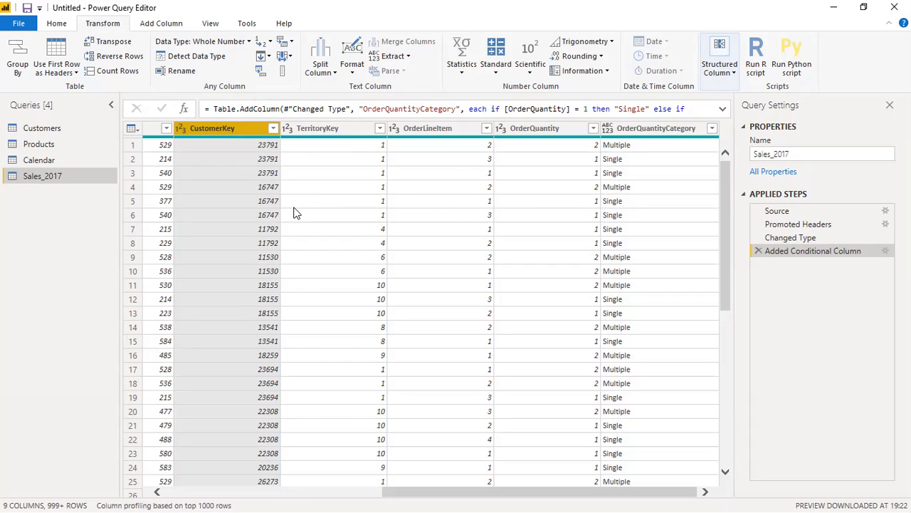
Review the data and applied steps of the Customers, Products, Calendar and Sales_2017 queries
left_click(41, 130)
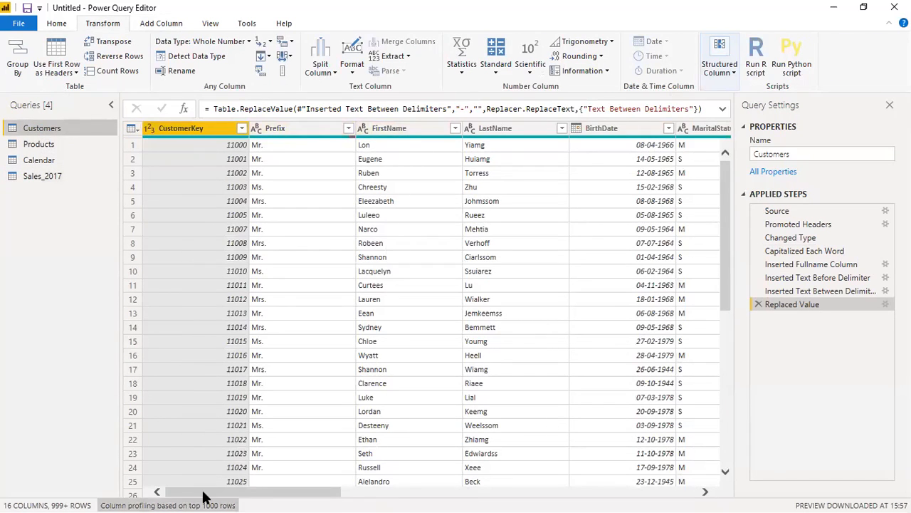
left_click_drag(244, 492, 354, 494)
scroll(377, 493, "right", 5)
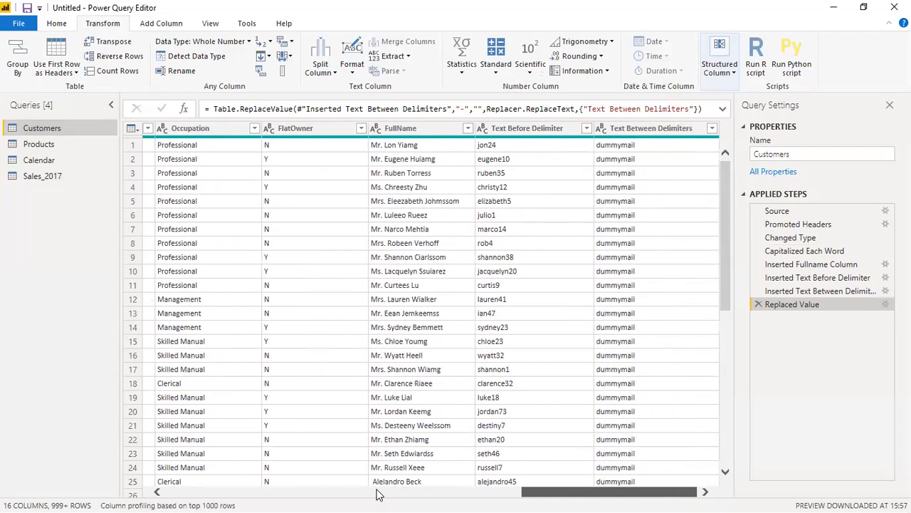
left_click_drag(579, 492, 219, 491)
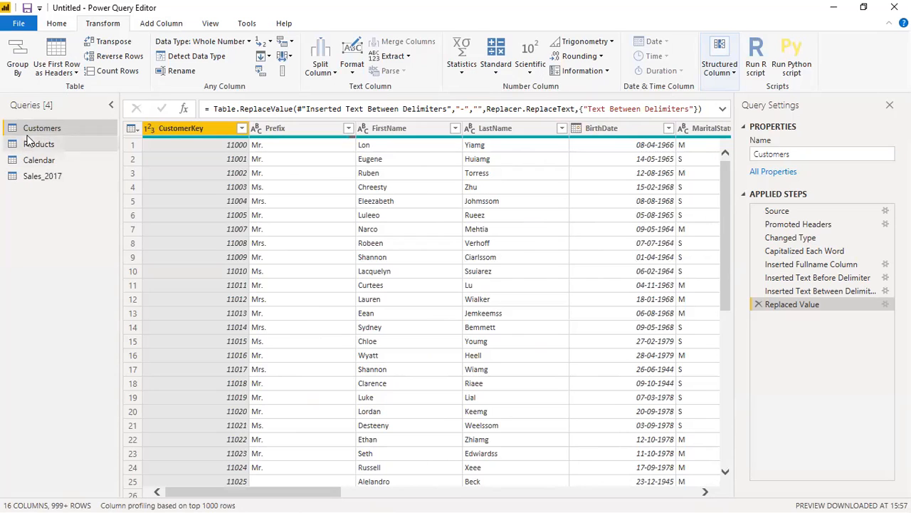
left_click(50, 147)
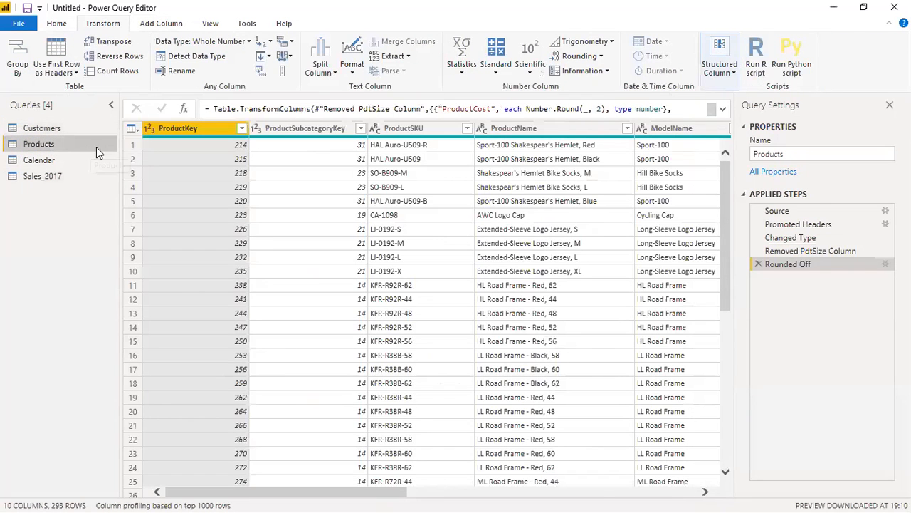
left_click(38, 159)
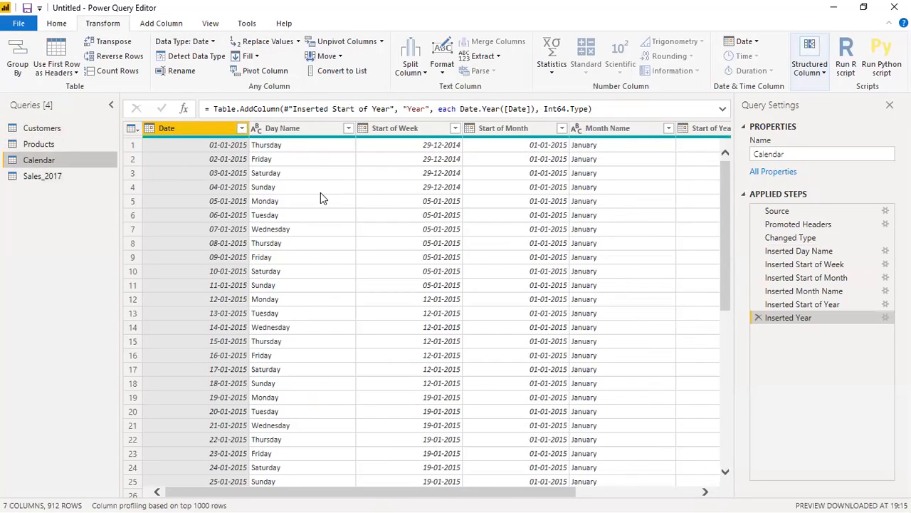
left_click(34, 176)
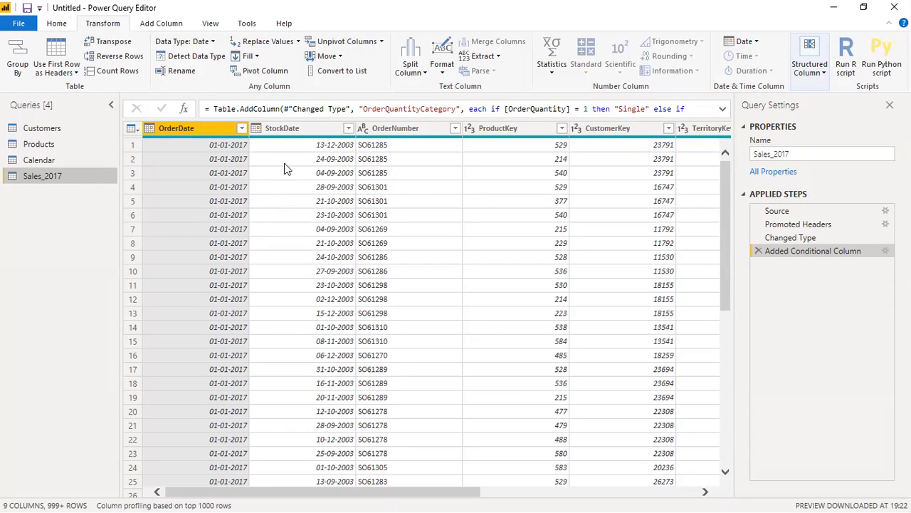
left_click(34, 129)
left_click(36, 145)
left_click(41, 161)
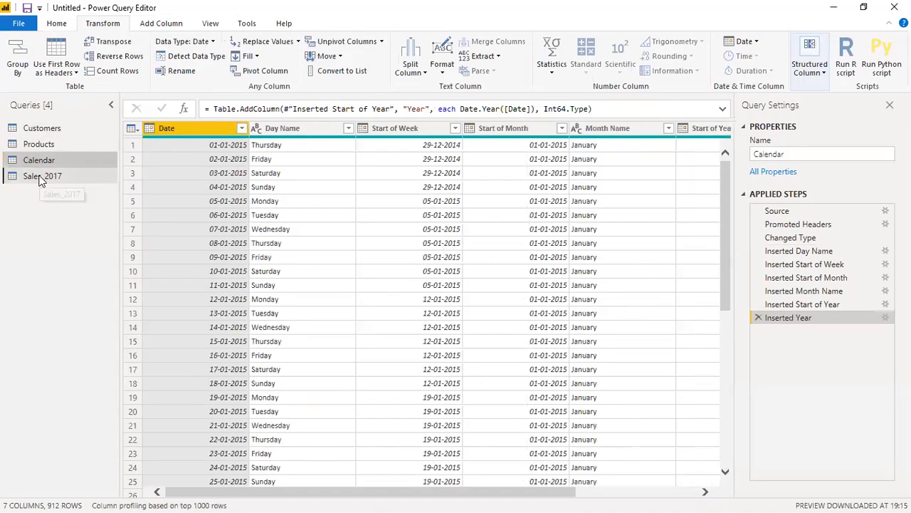
left_click(41, 178)
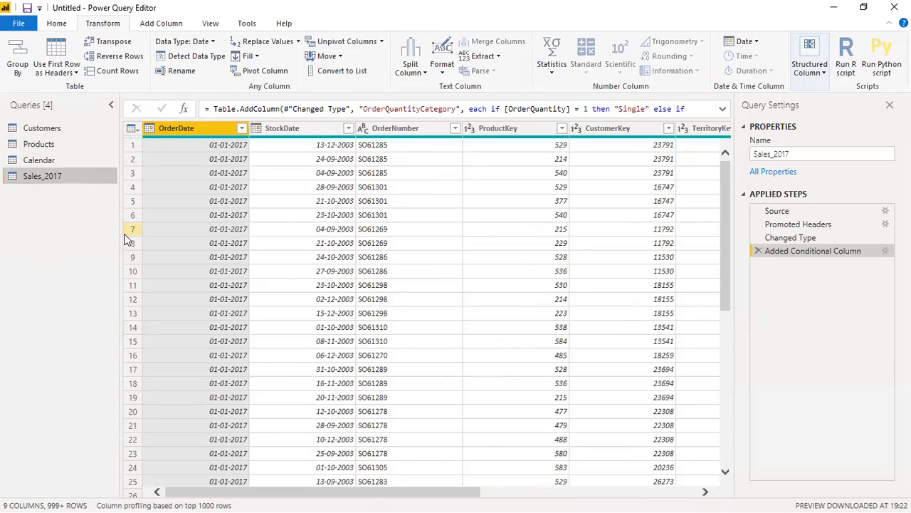